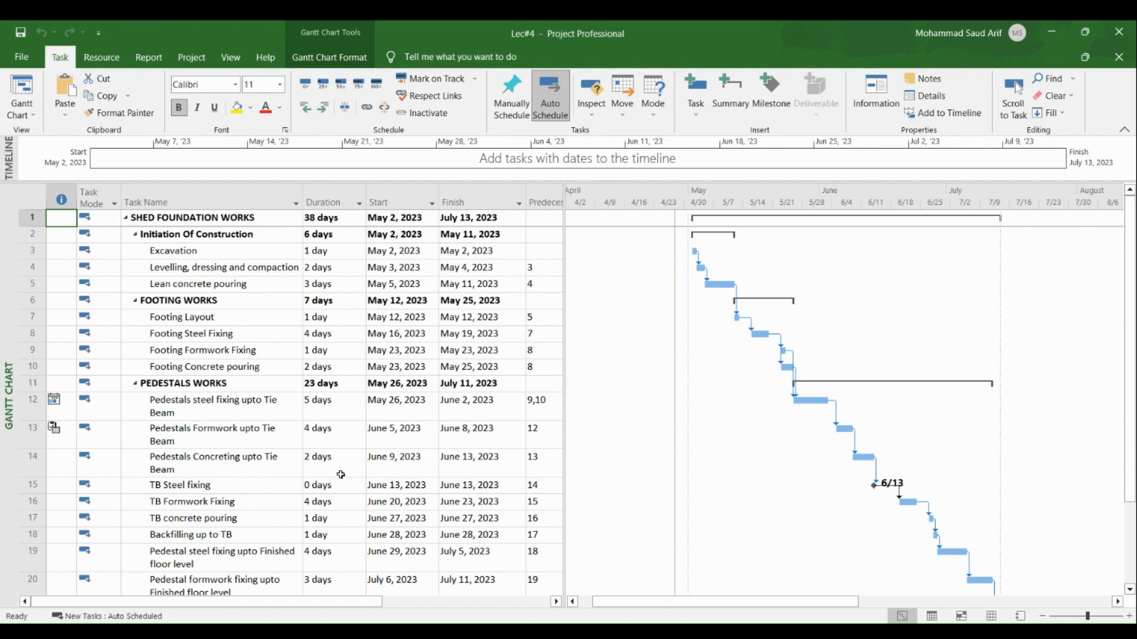
# Step: Switch to the Resource Sheet view and add a resource named Project Manager in the first row
pyautogui.rightClick(3, 330)
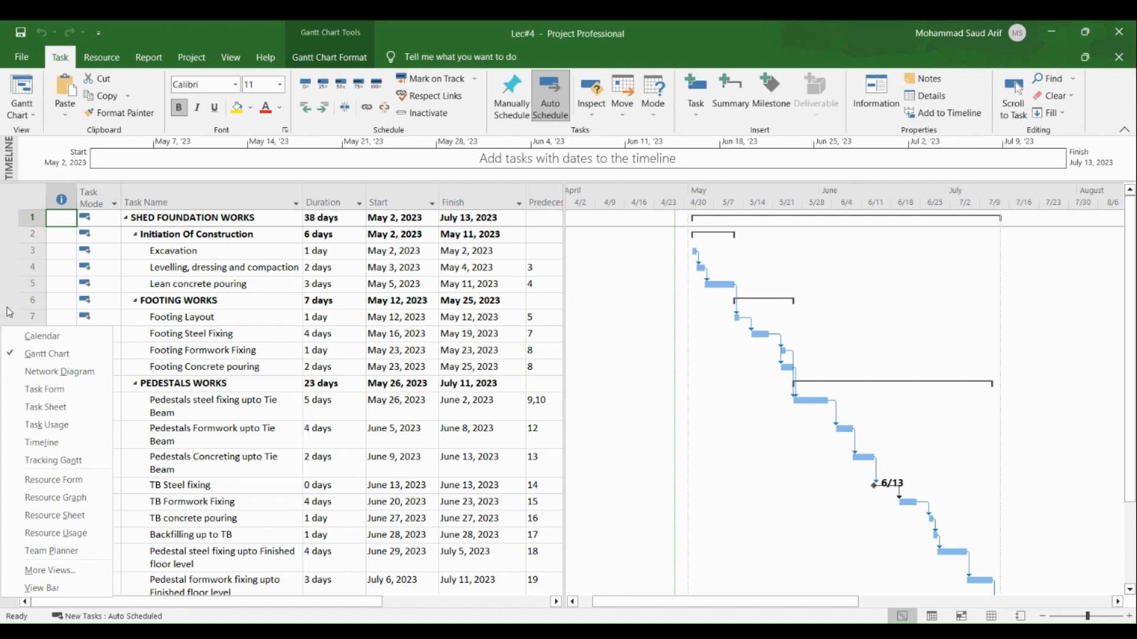
pyautogui.click(54, 517)
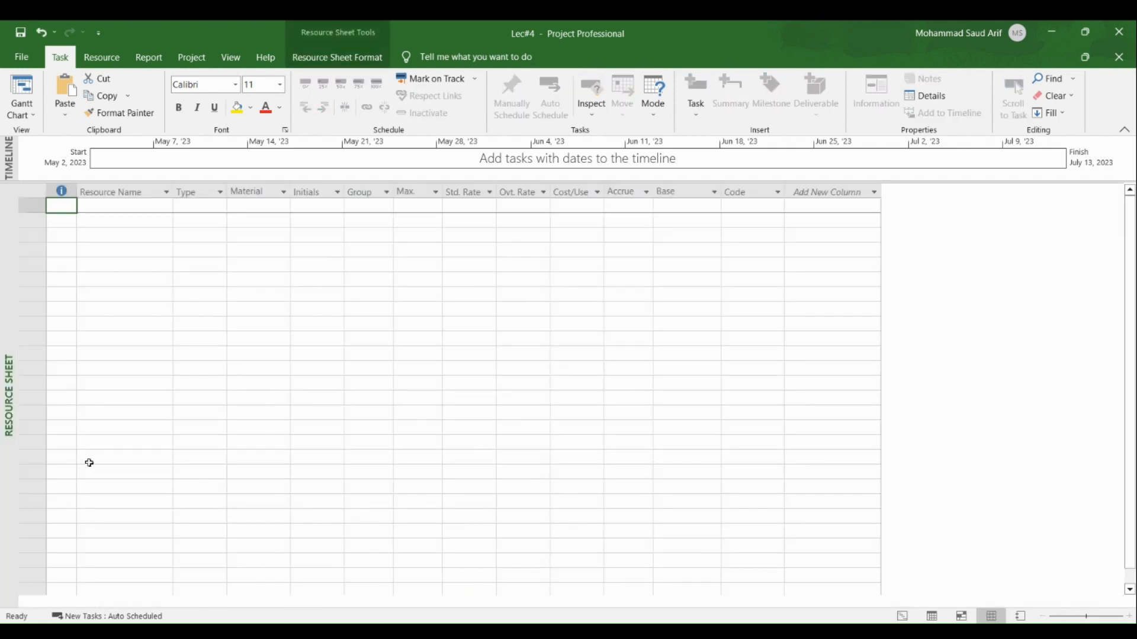
pyautogui.click(126, 208)
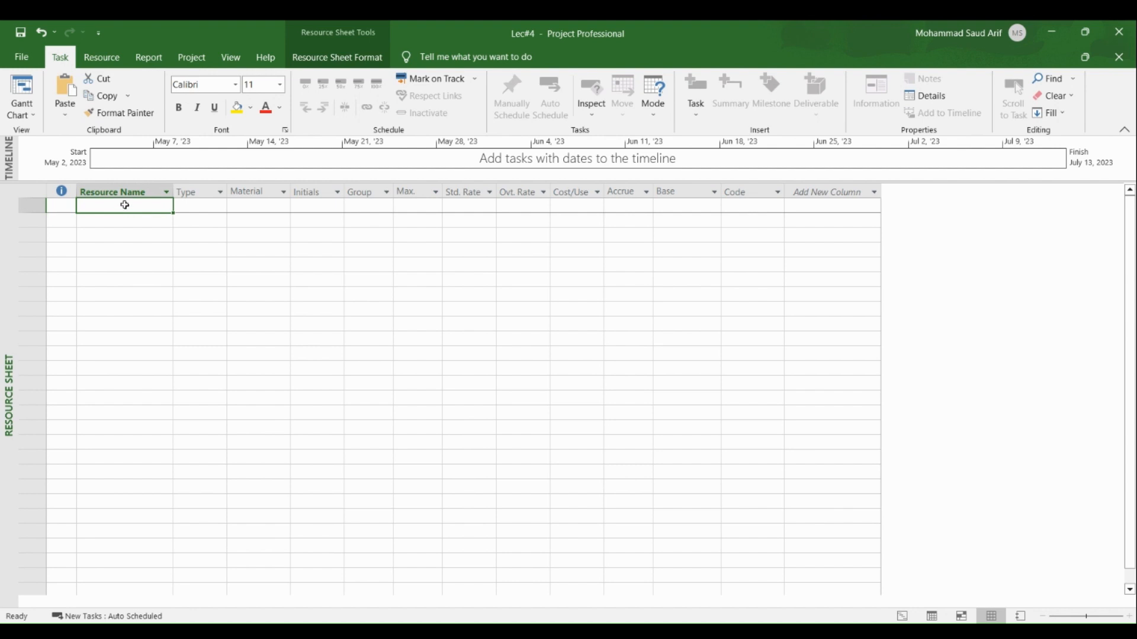
pyautogui.click(125, 205)
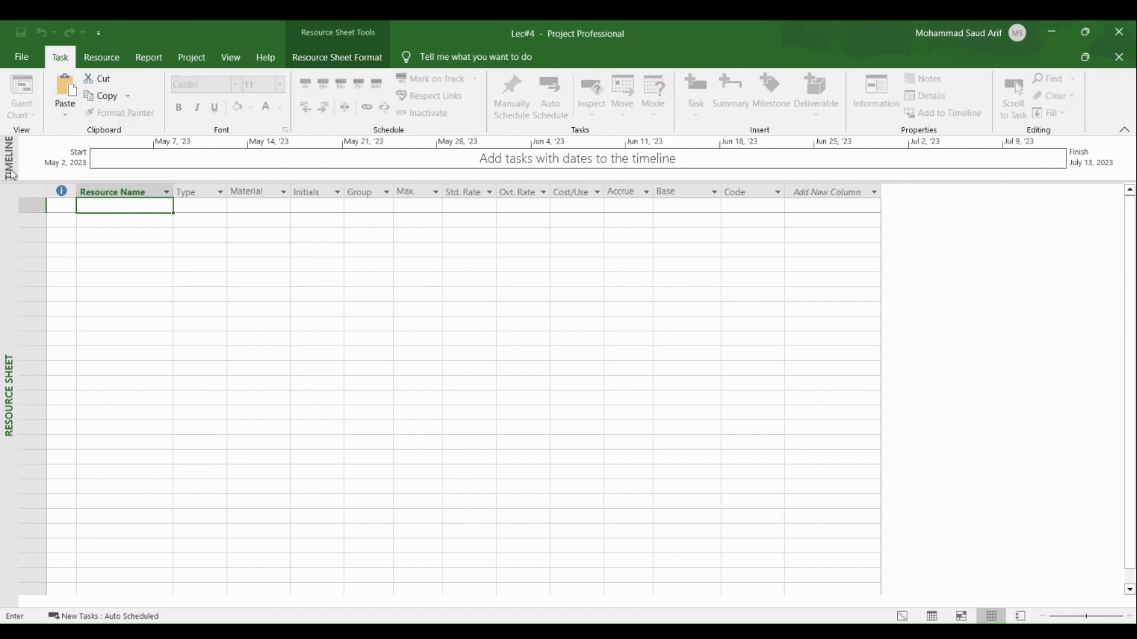
pyautogui.click(135, 204)
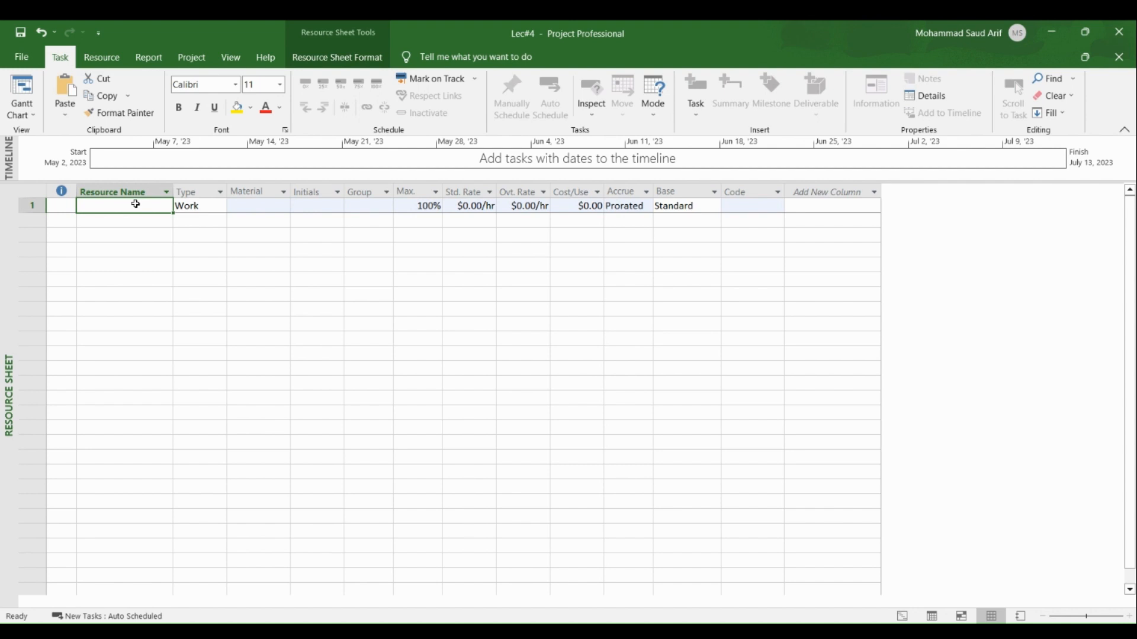
pyautogui.click(135, 204)
pyautogui.write('p')
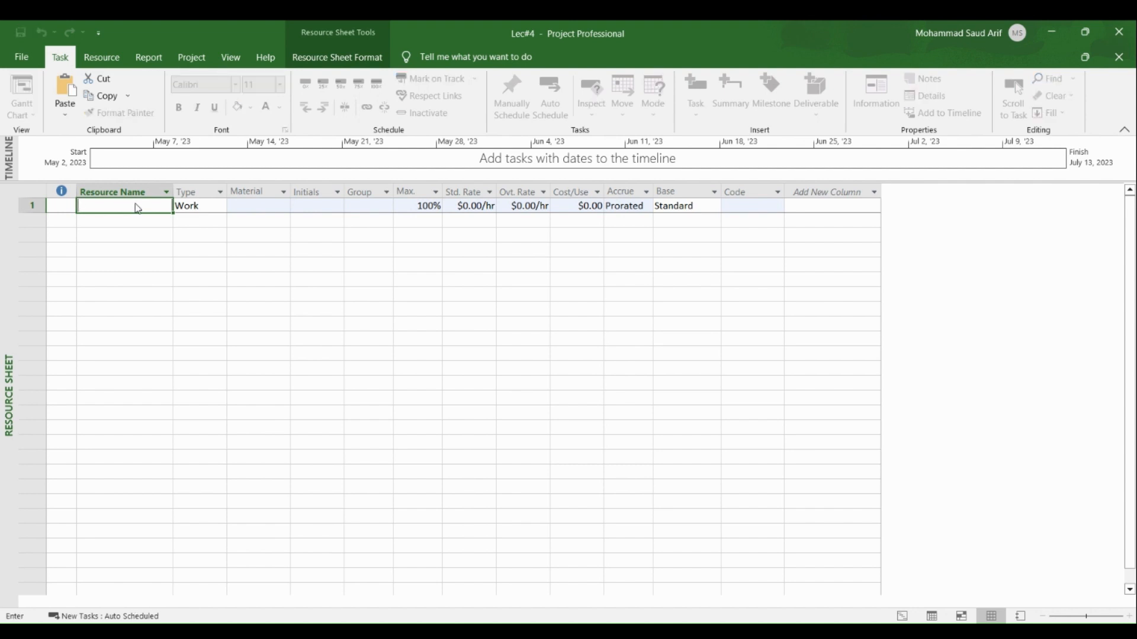
pyautogui.write('roject Manager')
# Step: Add a second resource named Site Supervisor below Project Manager
pyautogui.click(146, 220)
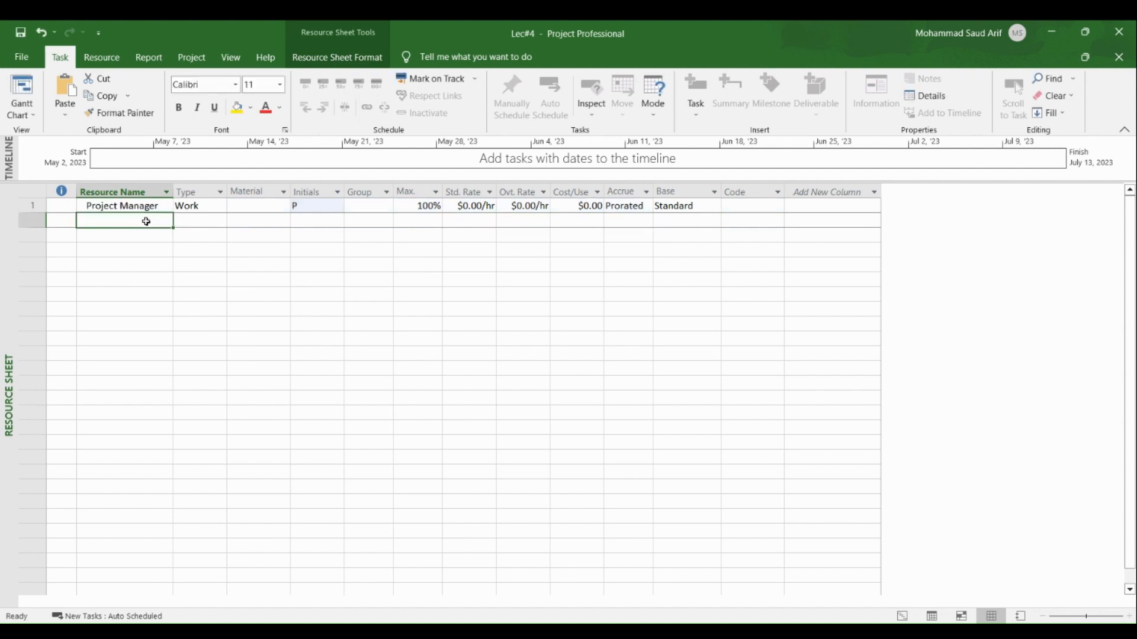
pyautogui.write('it')
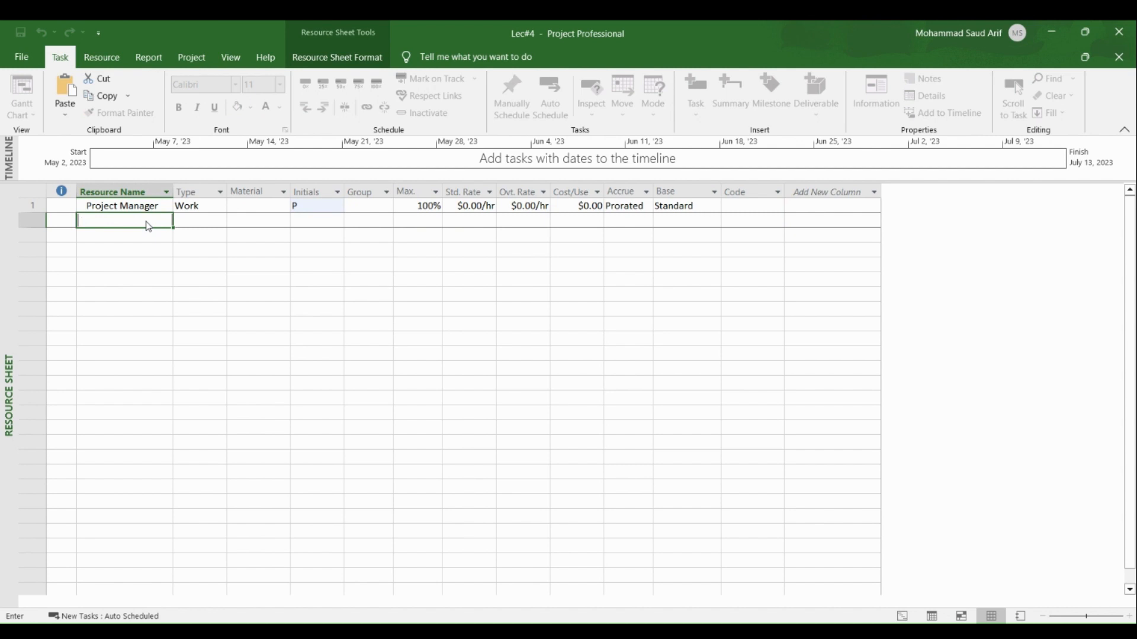
pyautogui.write('Site Supervisor')
# Step: Add a third resource named Plumbing Sub below Site Supervisor
pyautogui.click(126, 238)
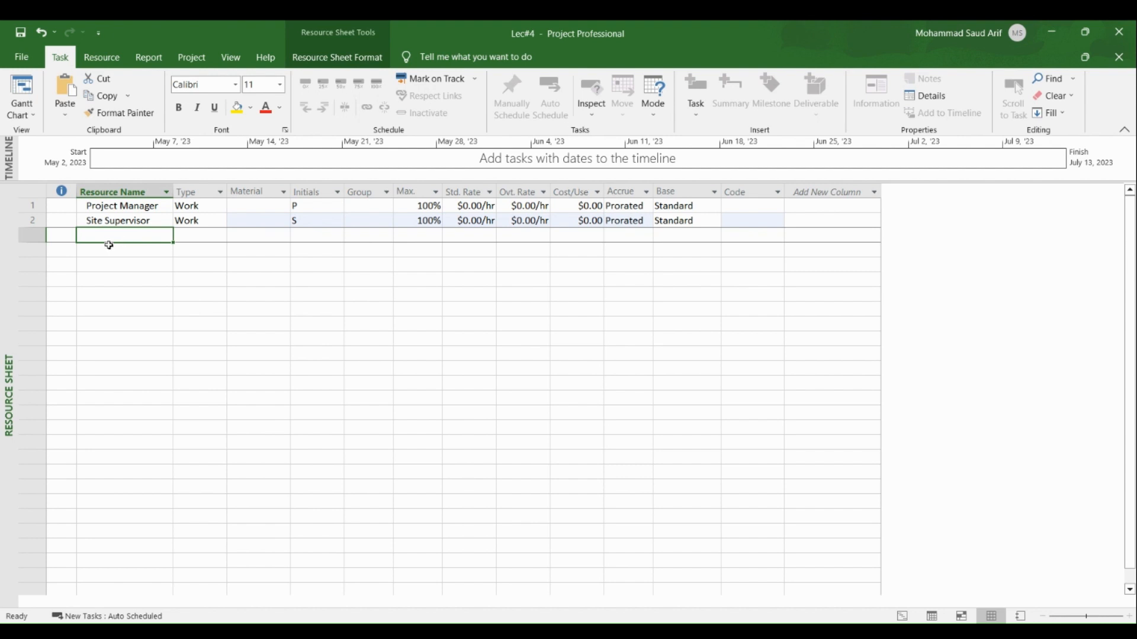
pyautogui.write('lumbing')
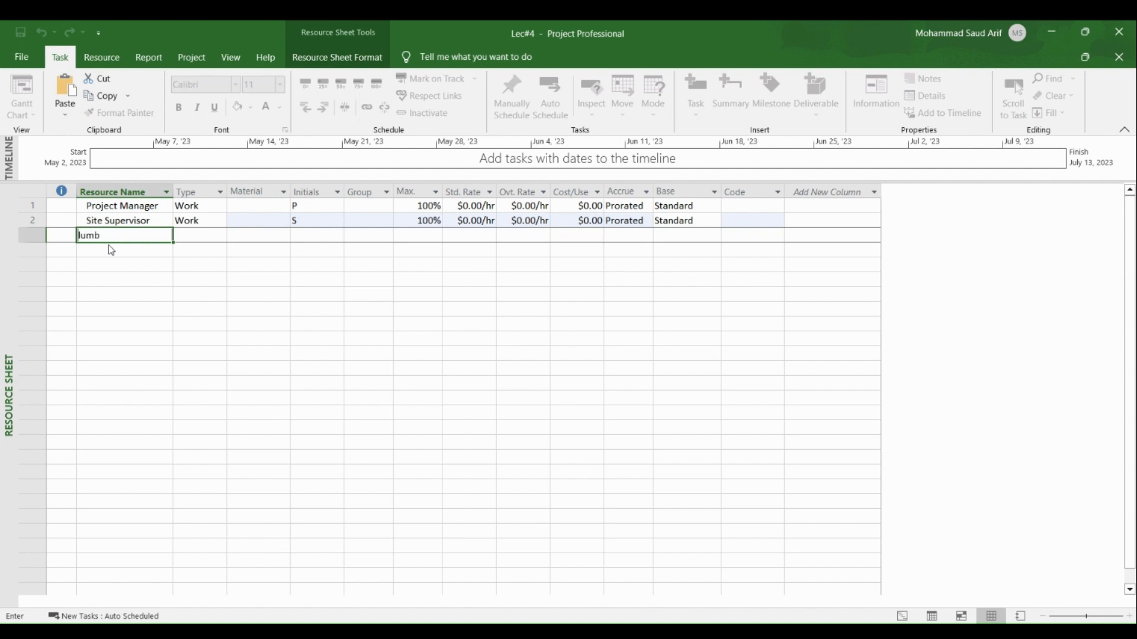
pyautogui.press('BackSpace')
pyautogui.press('BackSpace')
pyautogui.press('BackSpace')
pyautogui.press('BackSpace')
pyautogui.press('BackSpace')
pyautogui.press('BackSpace')
pyautogui.press('BackSpace')
pyautogui.write('Plumbing Sub')
pyautogui.press('Return')
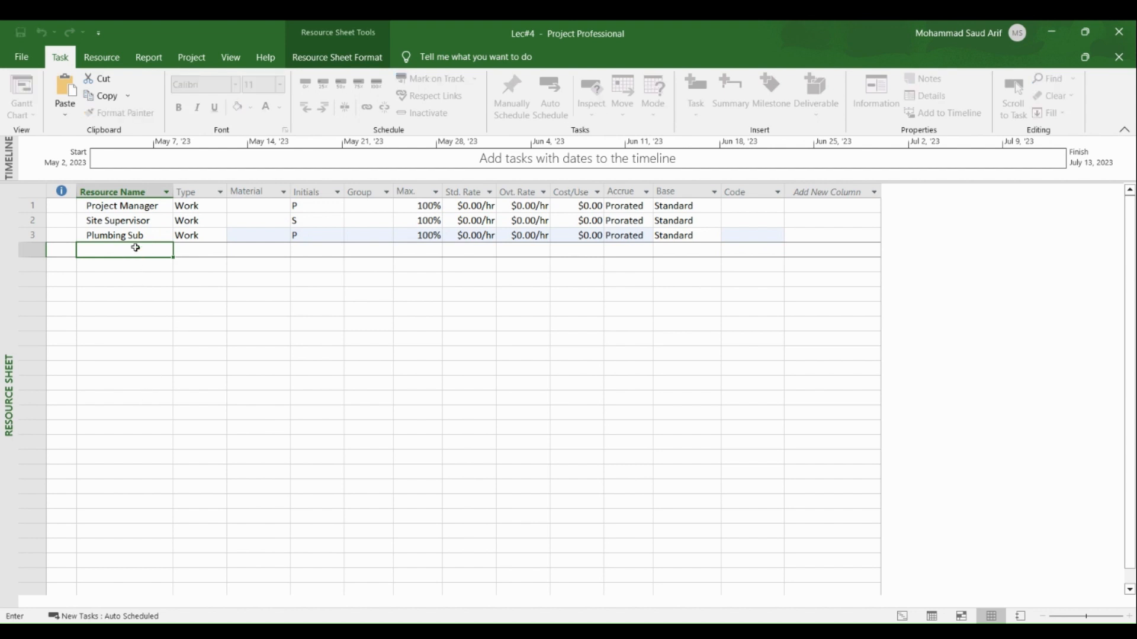
pyautogui.doubleClick(135, 249)
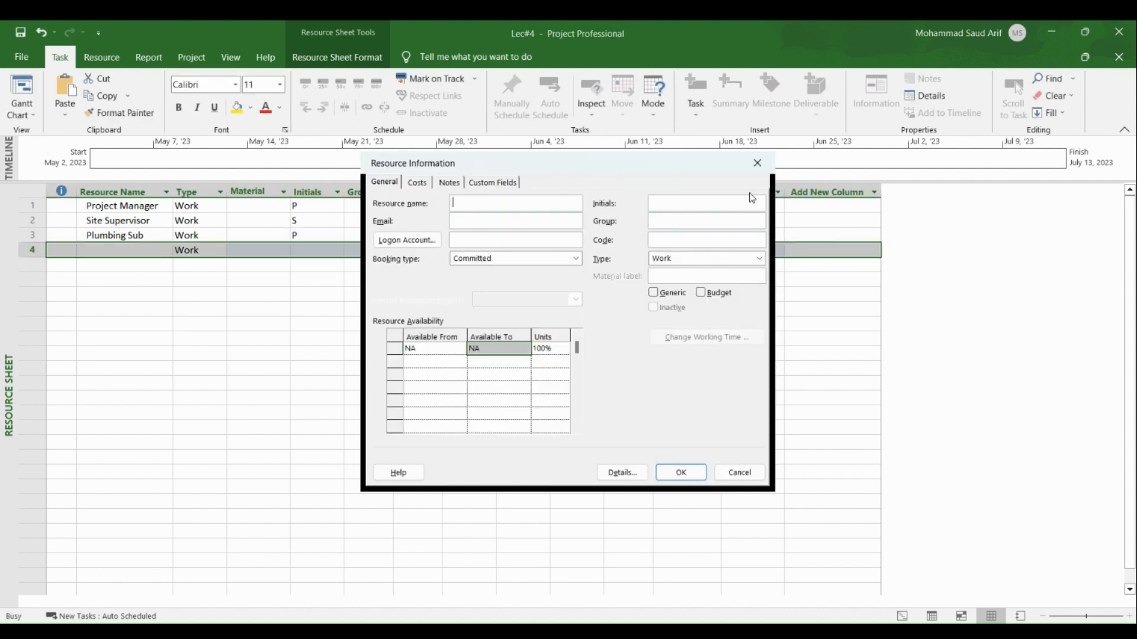
pyautogui.click(757, 163)
pyautogui.click(134, 277)
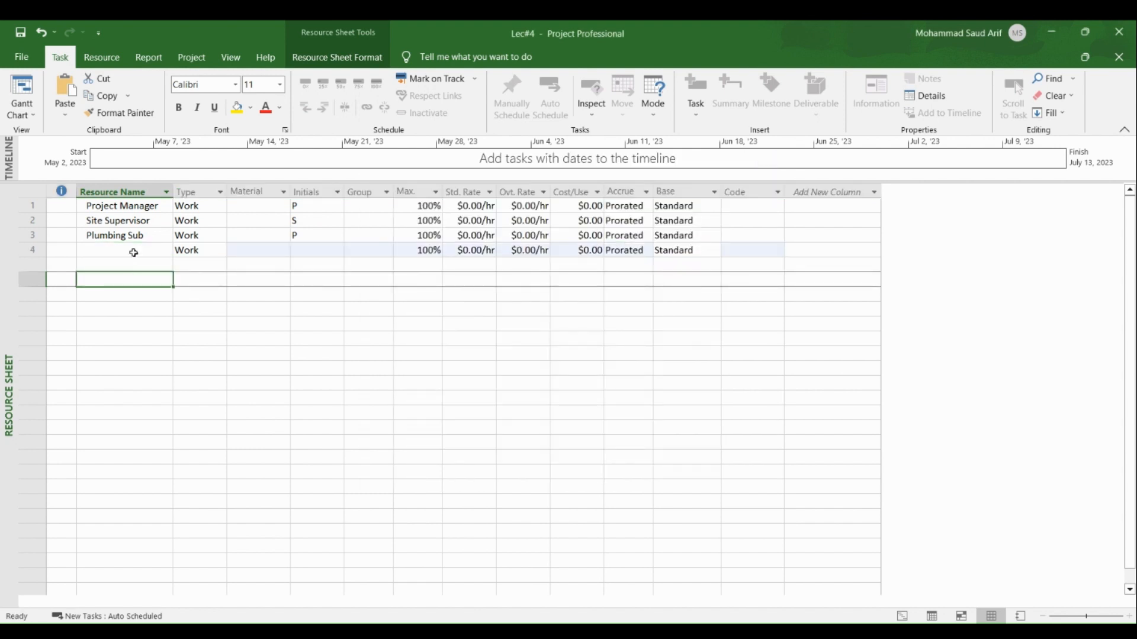
# Step: Name the fourth resource Steel Fixer in the row below Plumbing Sub
pyautogui.click(132, 251)
pyautogui.click(134, 252)
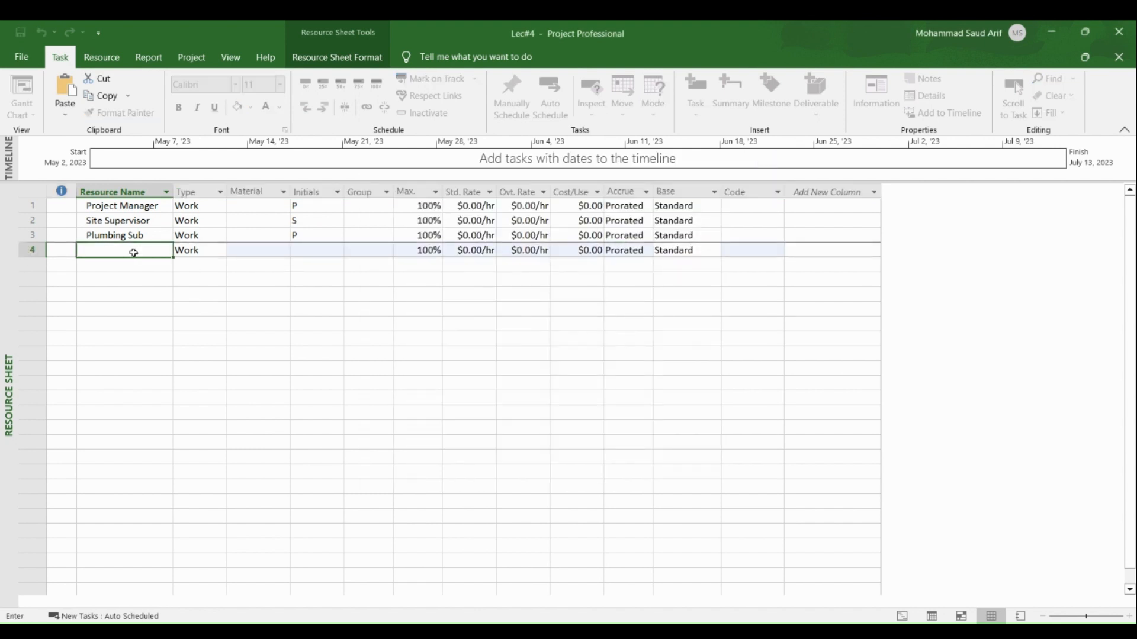
pyautogui.write('Steel Fixer')
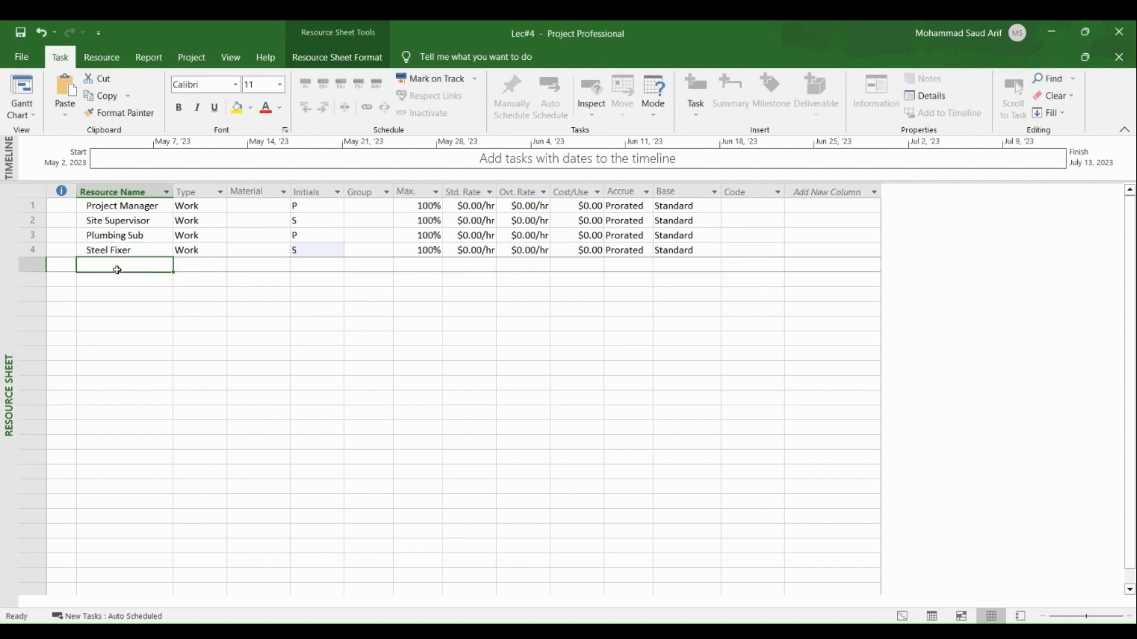
# Step: Add a fifth resource named Carpentar below Steel Fixer
pyautogui.click(119, 271)
pyautogui.click(118, 272)
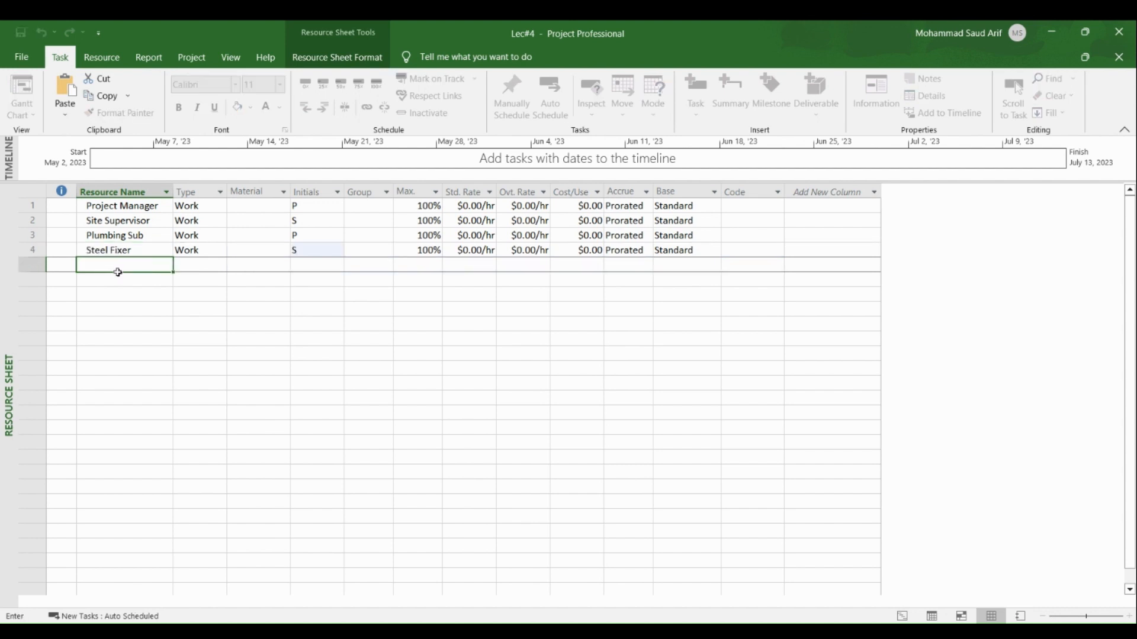
pyautogui.write('Carpentar')
pyautogui.press('Return')
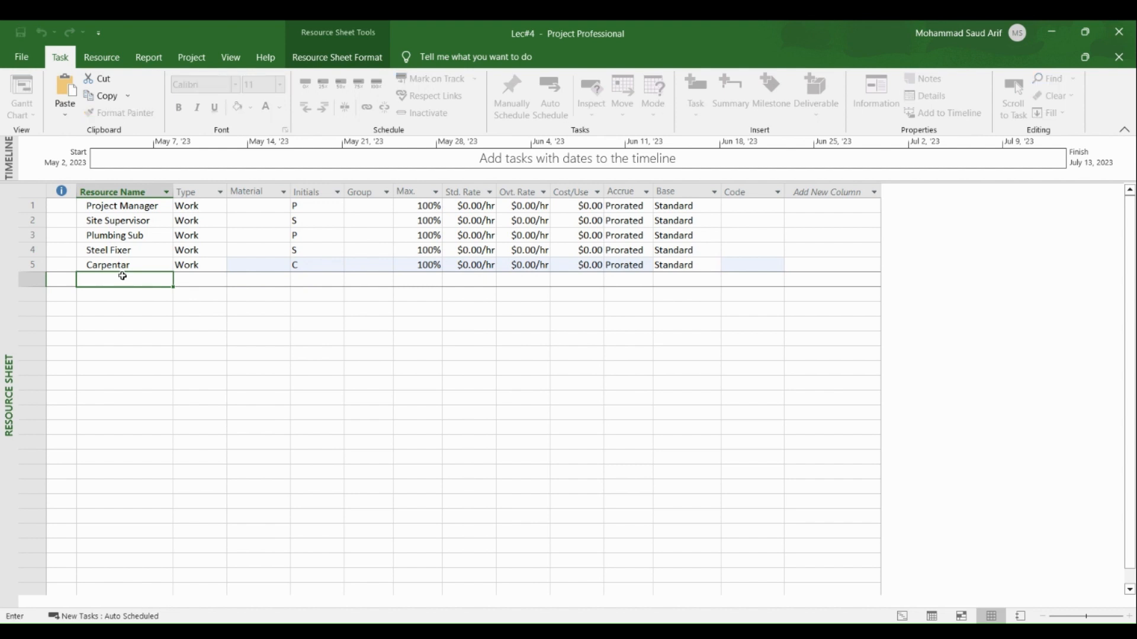
# Step: Add a sixth resource named Concrete below Carpentar
pyautogui.click(124, 277)
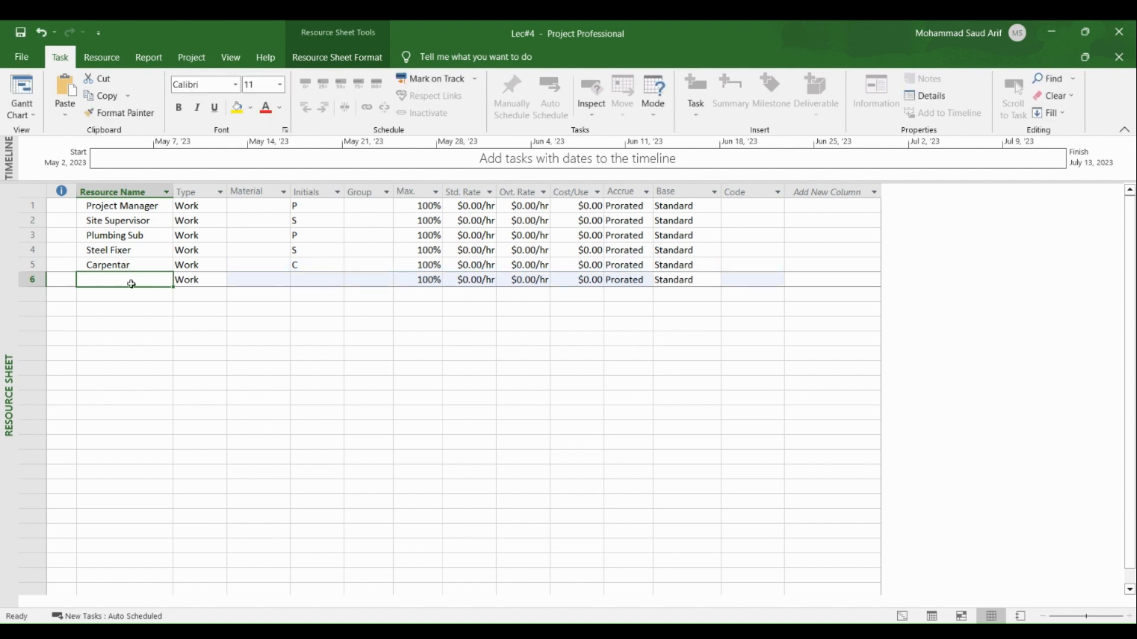
pyautogui.click(132, 285)
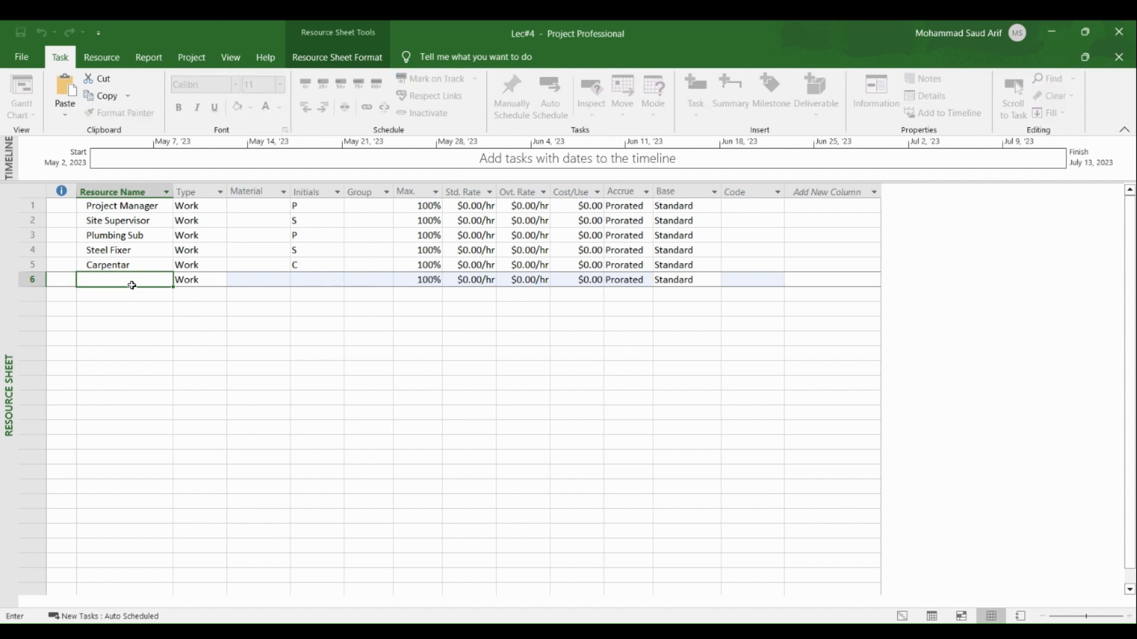
pyautogui.write('Concrete')
# Step: Add a seventh resource named Steel below Concrete
pyautogui.click(129, 293)
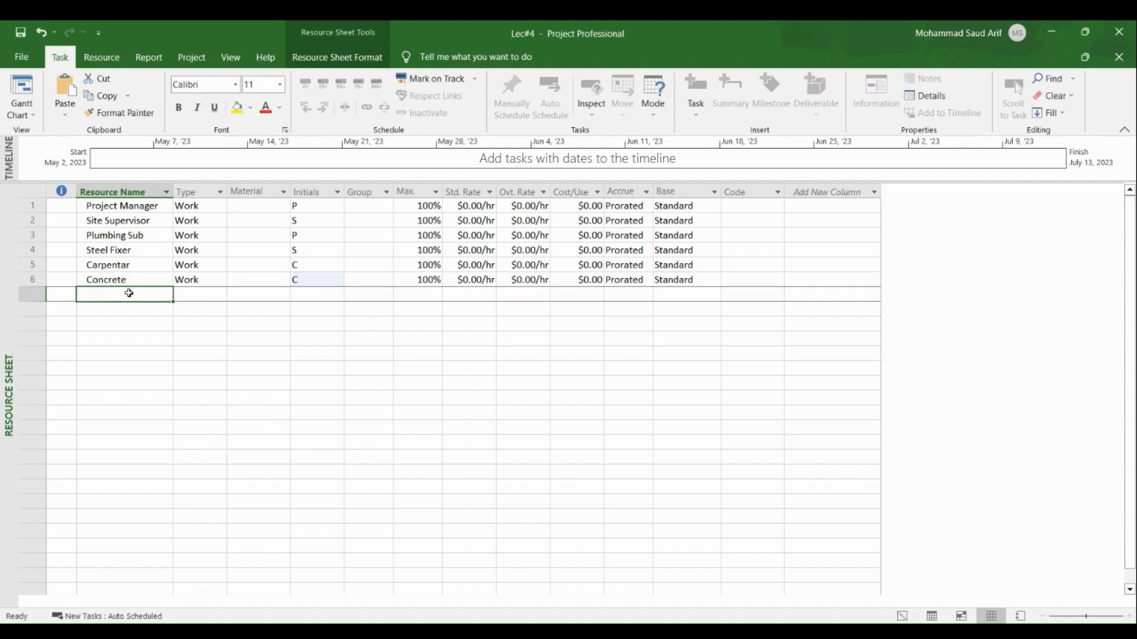
pyautogui.click(129, 293)
pyautogui.write('St')
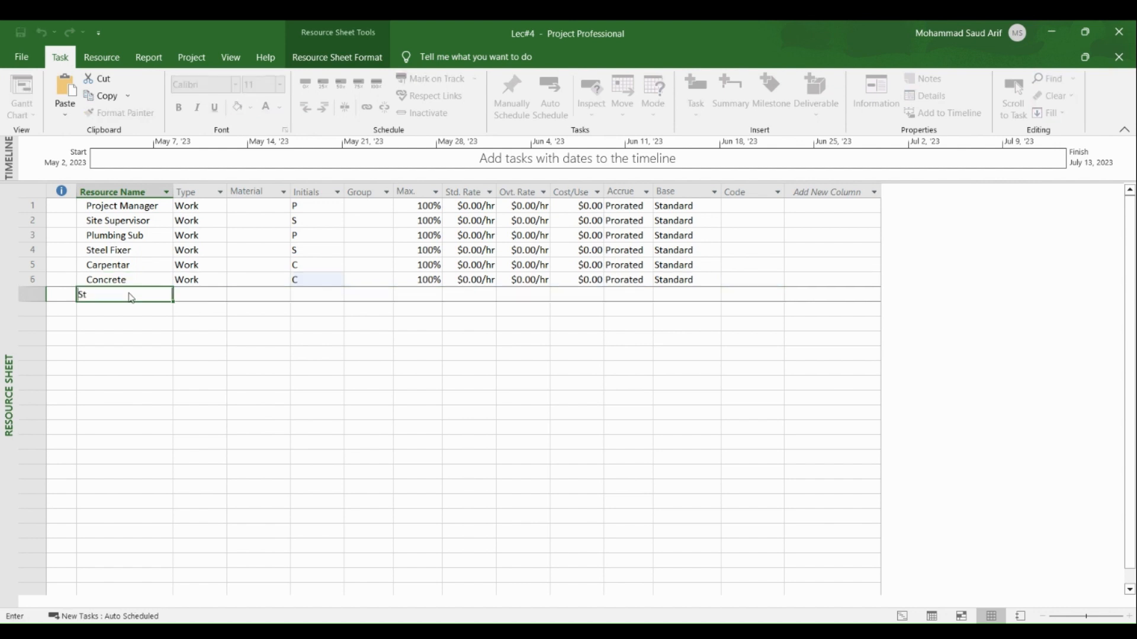
pyautogui.write('eel')
pyautogui.press('Return')
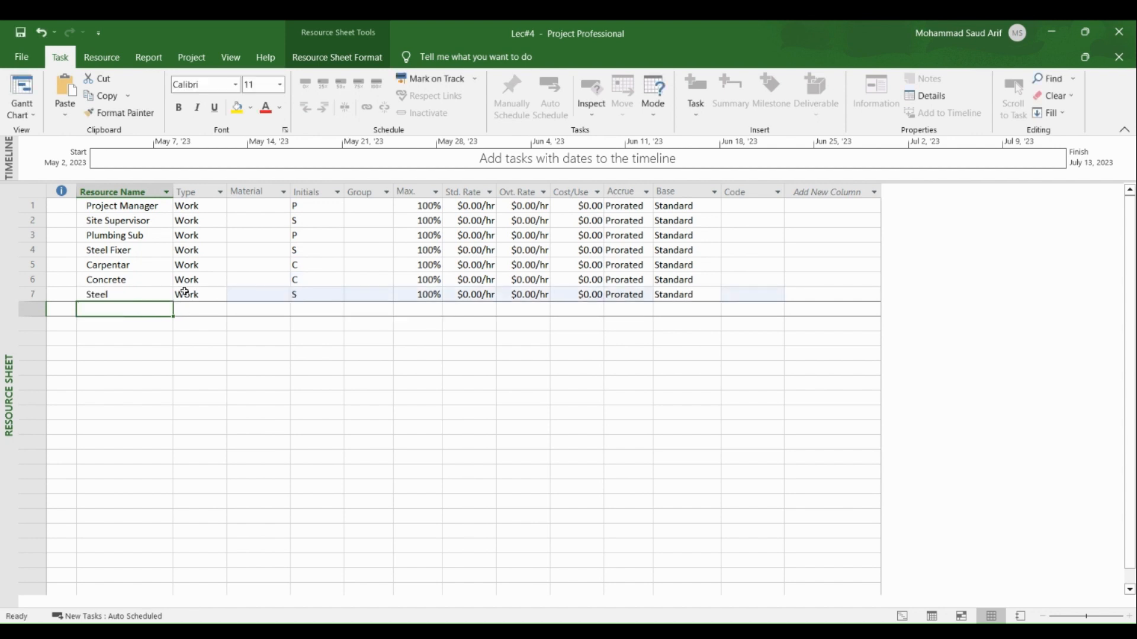
# Step: Set the resource type of Concrete to Material
pyautogui.click(212, 207)
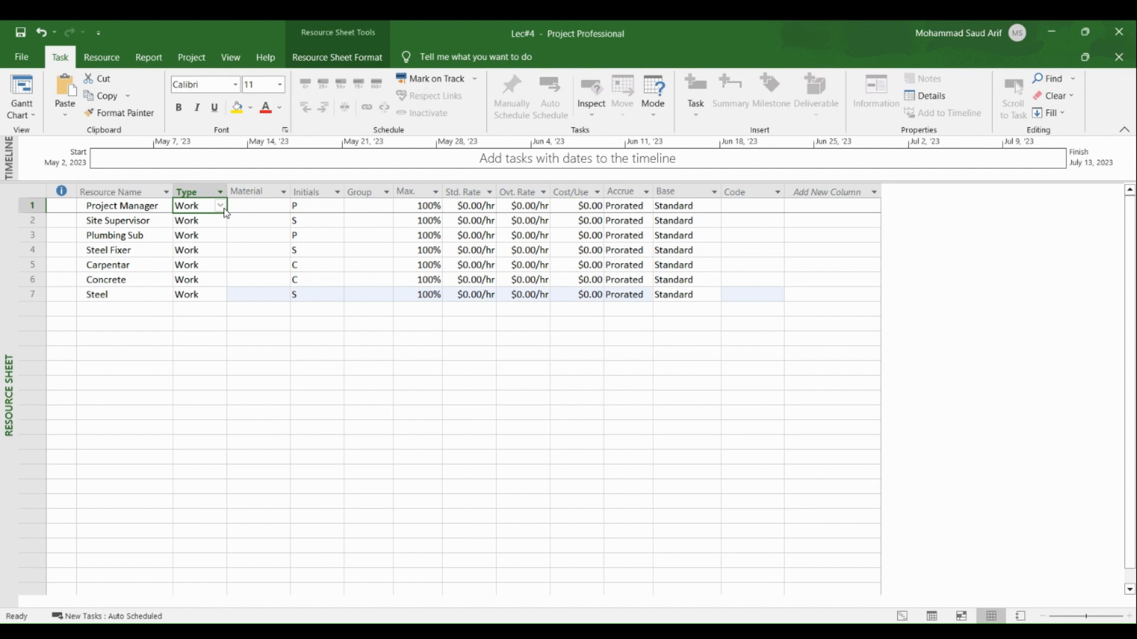
pyautogui.click(225, 211)
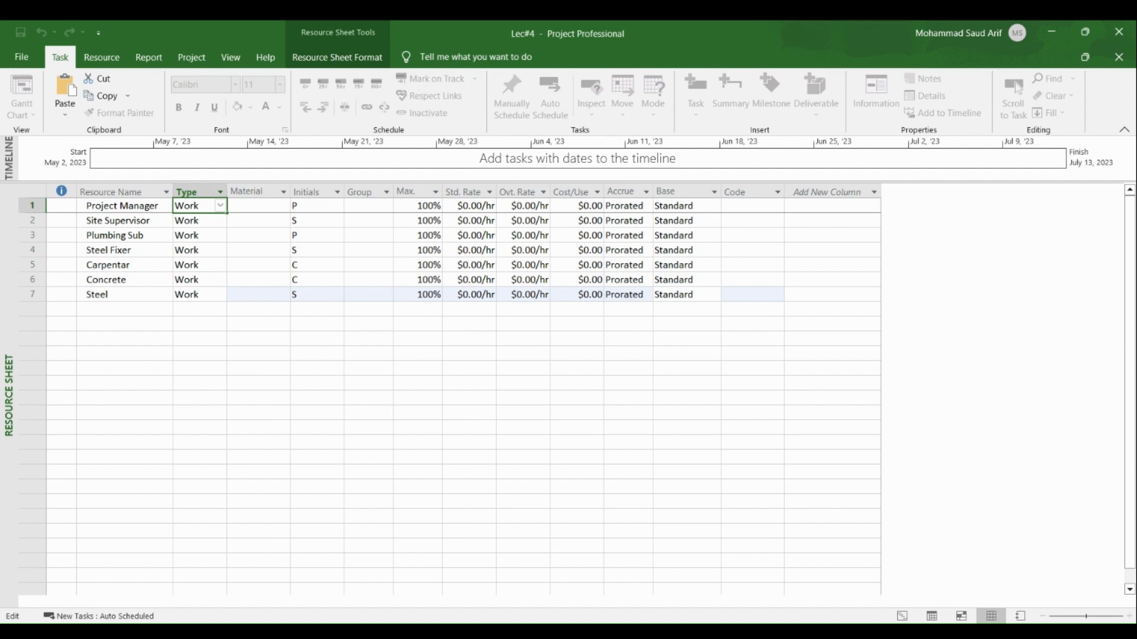
pyautogui.click(199, 281)
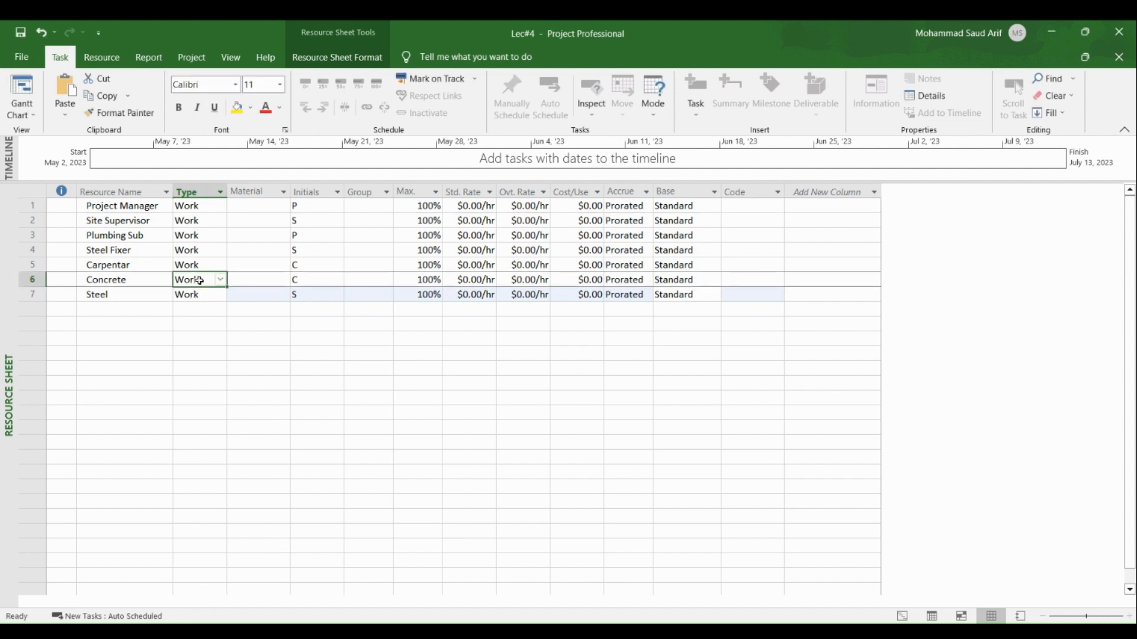
pyautogui.write('M')
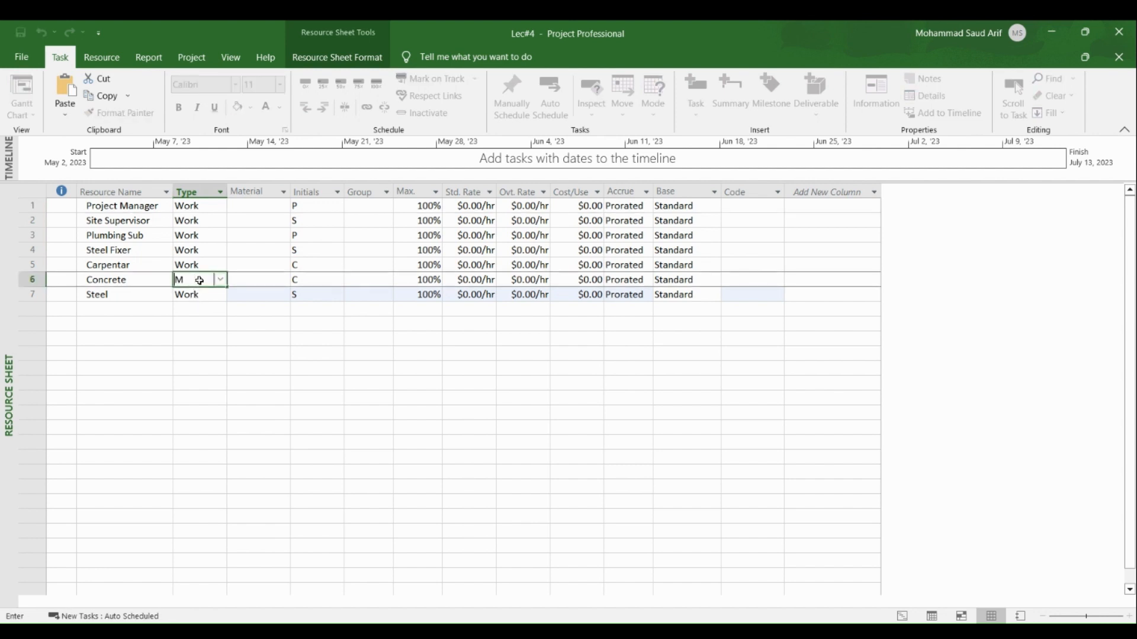
pyautogui.write('aterial')
pyautogui.press('Return')
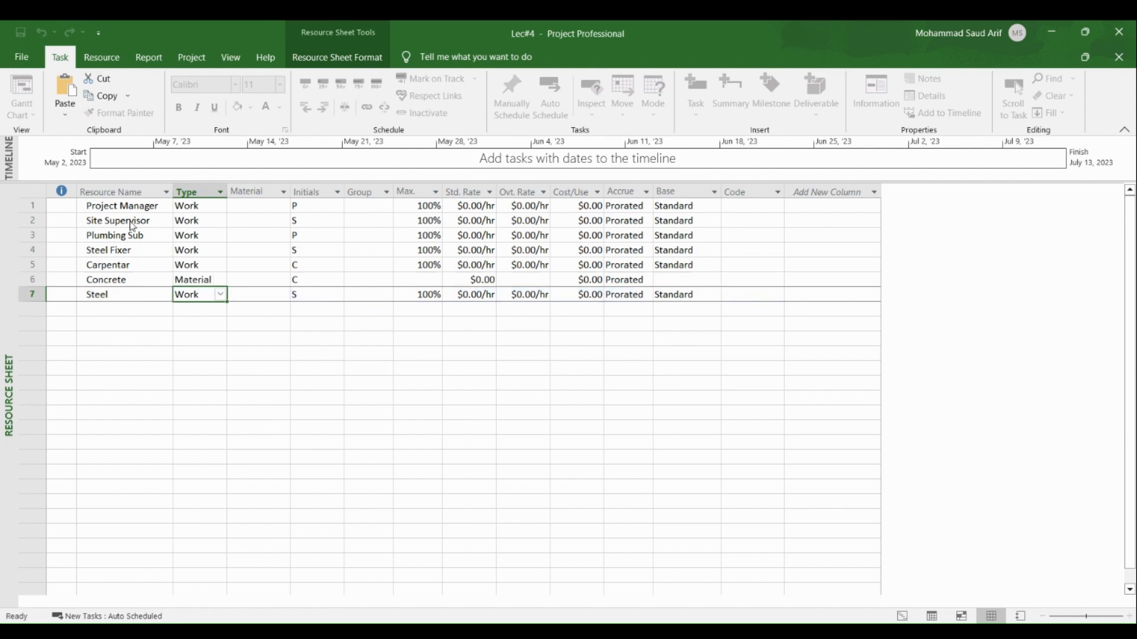
# Step: Fill the Material resource type down from Concrete to the Steel row
pyautogui.click(222, 283)
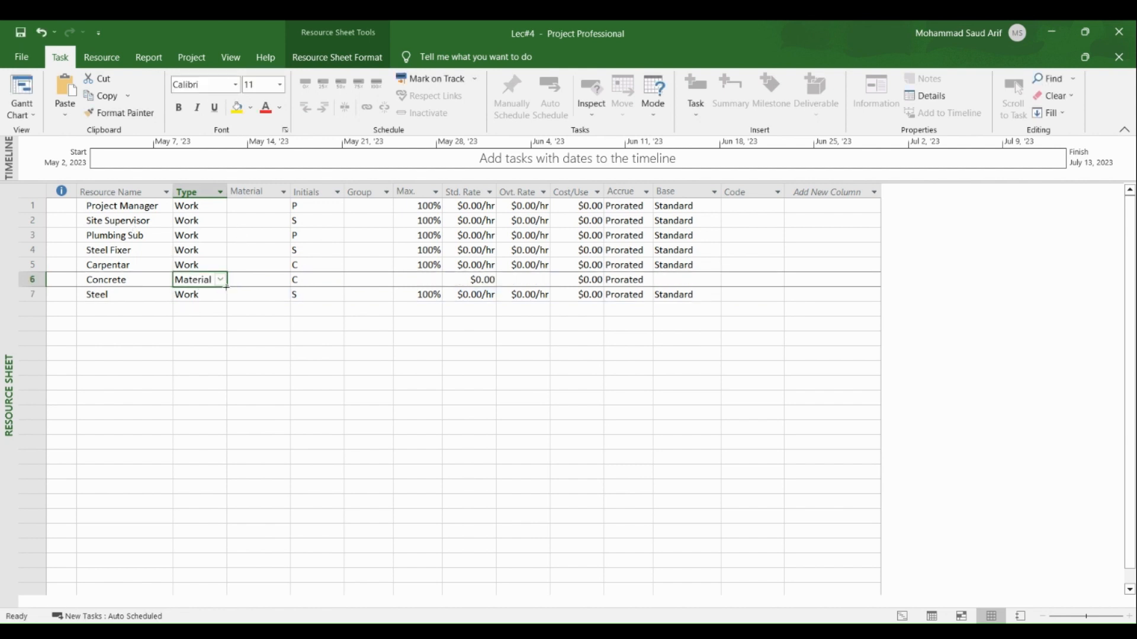
pyautogui.moveTo(225, 290); pyautogui.dragTo(228, 301)
pyautogui.click(231, 327)
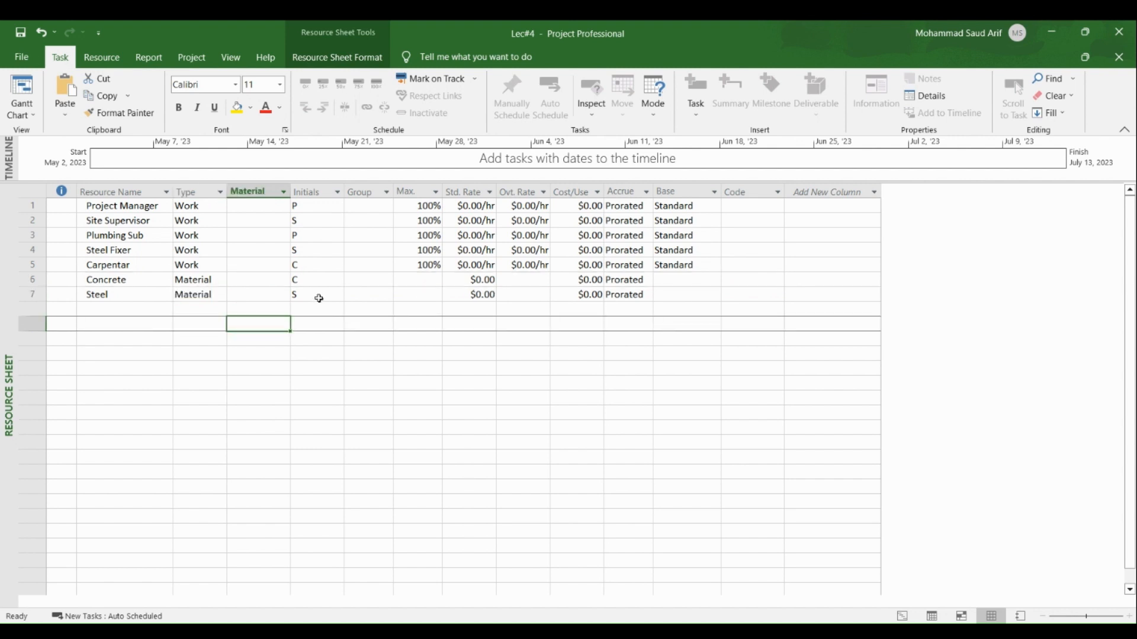
# Step: Set the resource type of Plumbing Sub to Cost
pyautogui.click(201, 224)
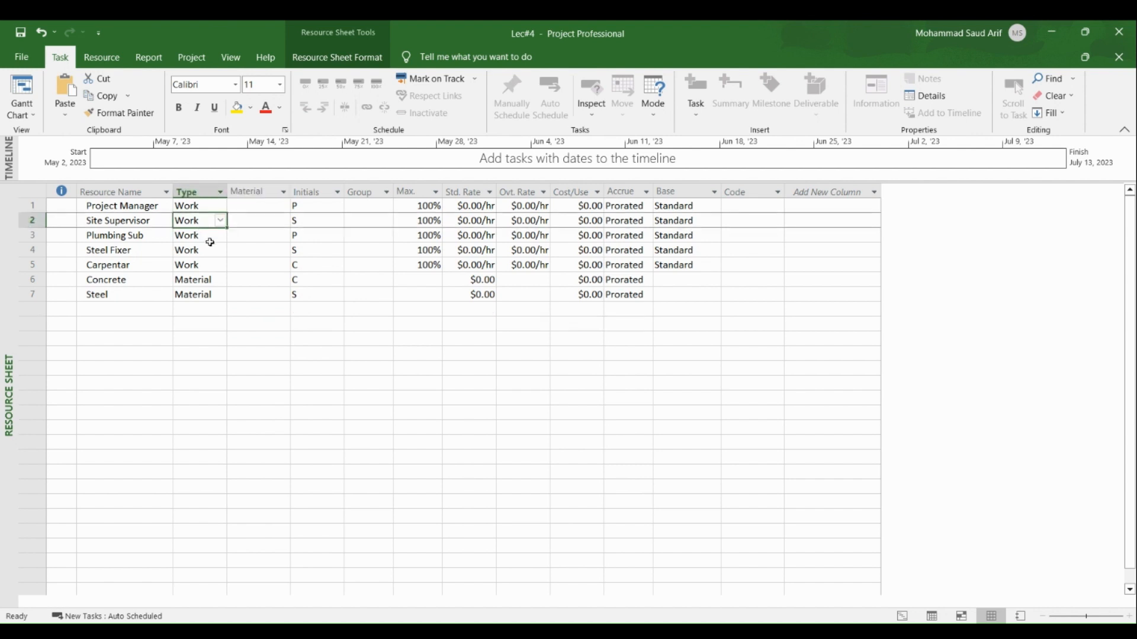
pyautogui.click(201, 238)
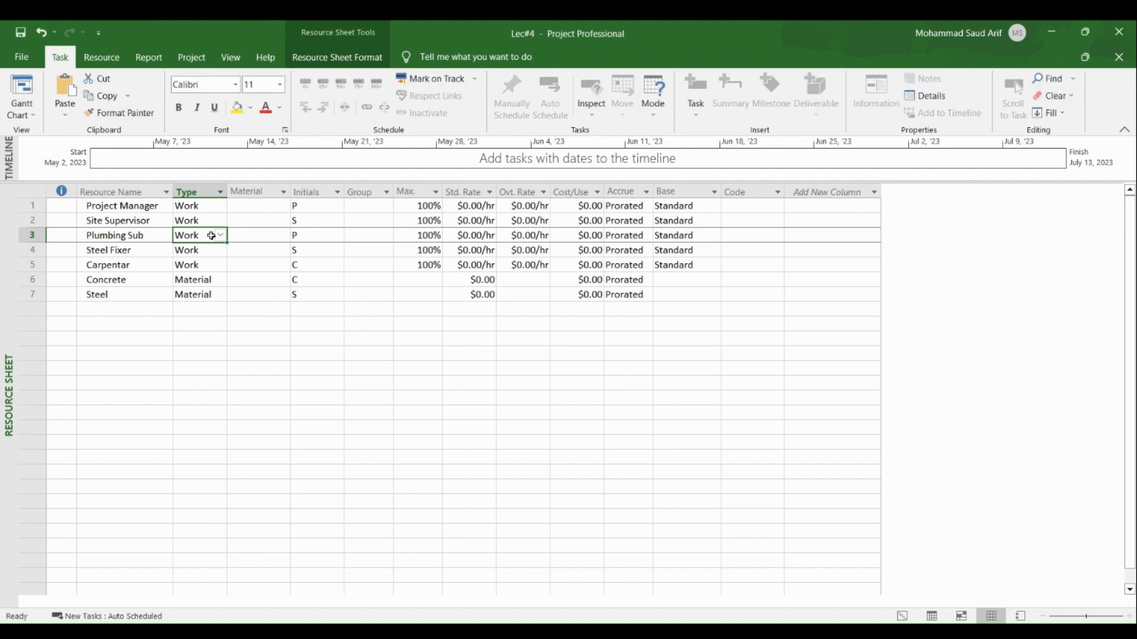
pyautogui.write('Cost')
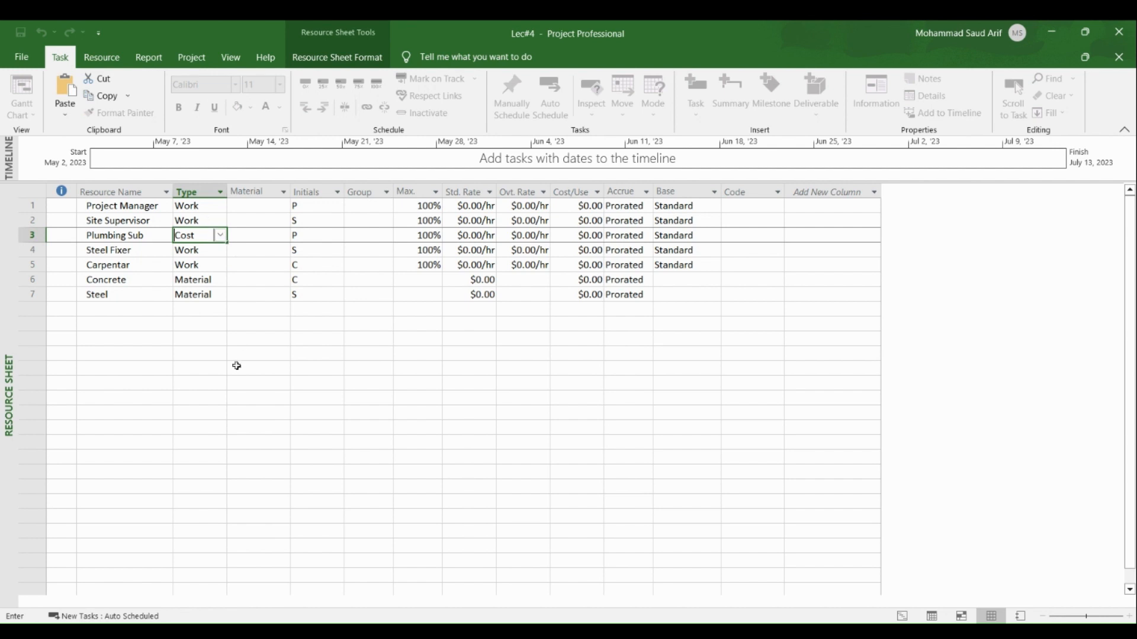
pyautogui.click(236, 367)
pyautogui.click(190, 237)
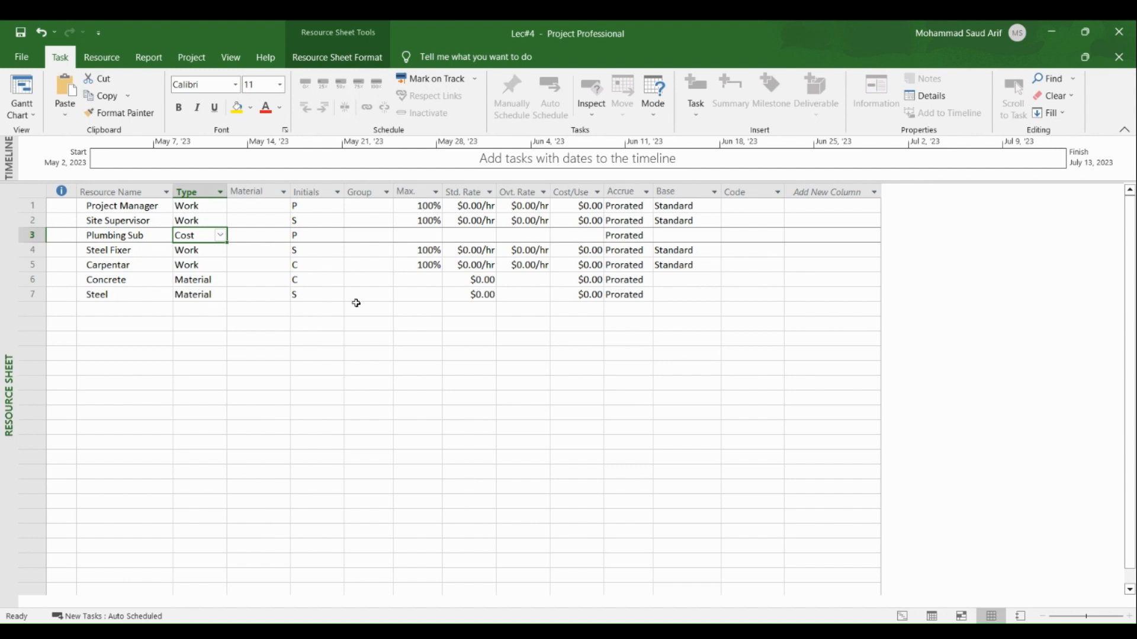
pyautogui.click(429, 207)
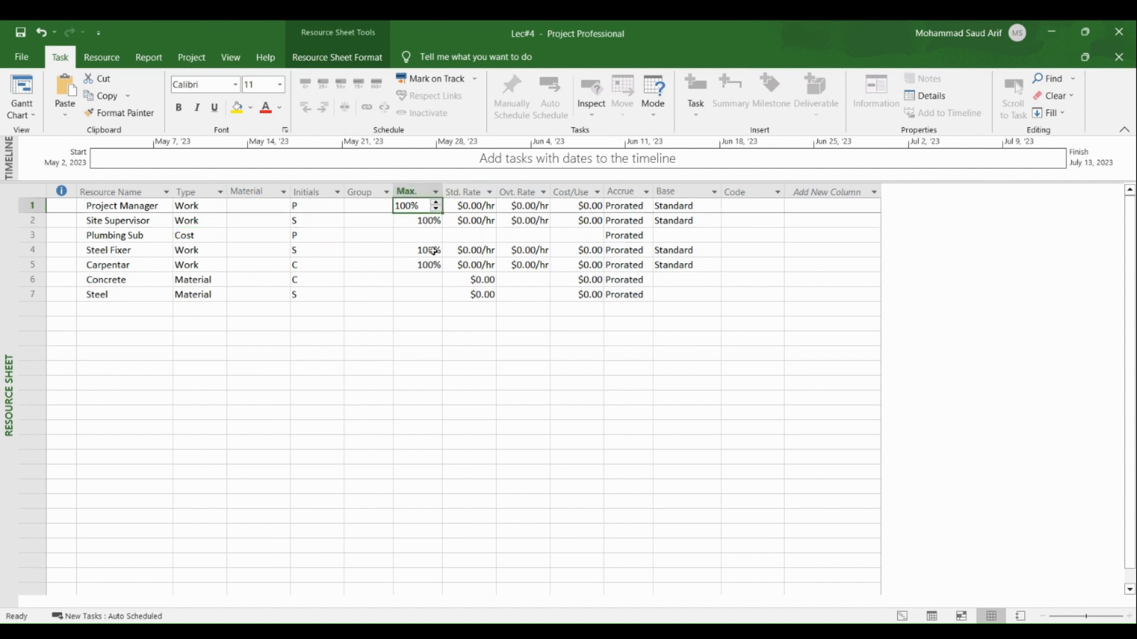
pyautogui.click(420, 220)
pyautogui.click(415, 208)
pyautogui.click(422, 224)
pyautogui.click(422, 210)
pyautogui.click(426, 223)
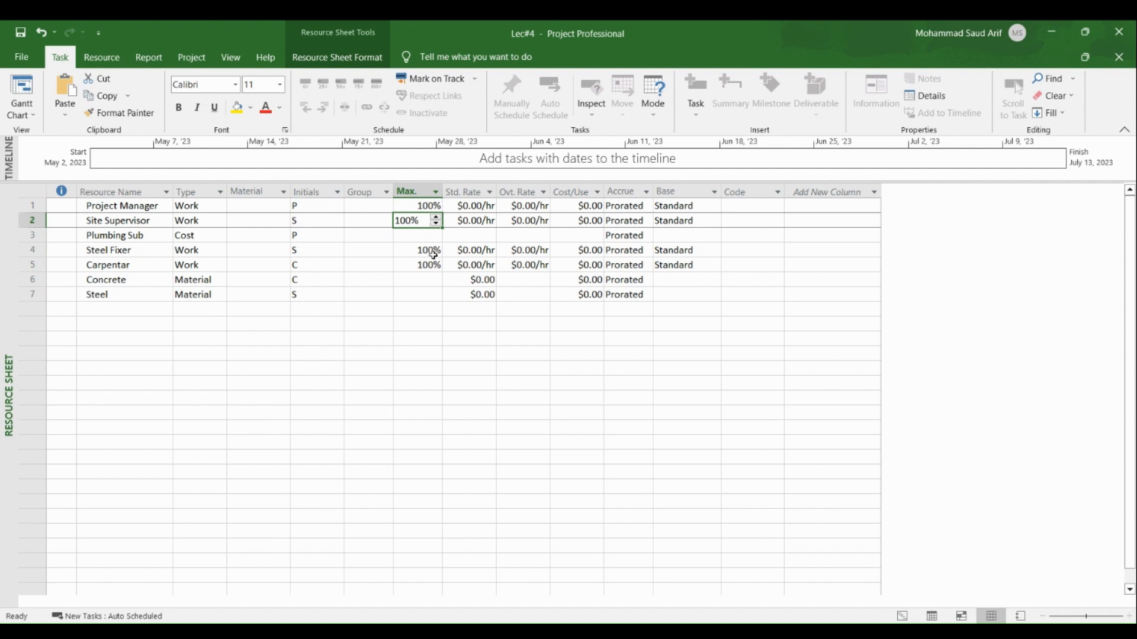
# Step: Set the maximum units of both Steel Fixer and Carpentar to 300%
pyautogui.click(418, 206)
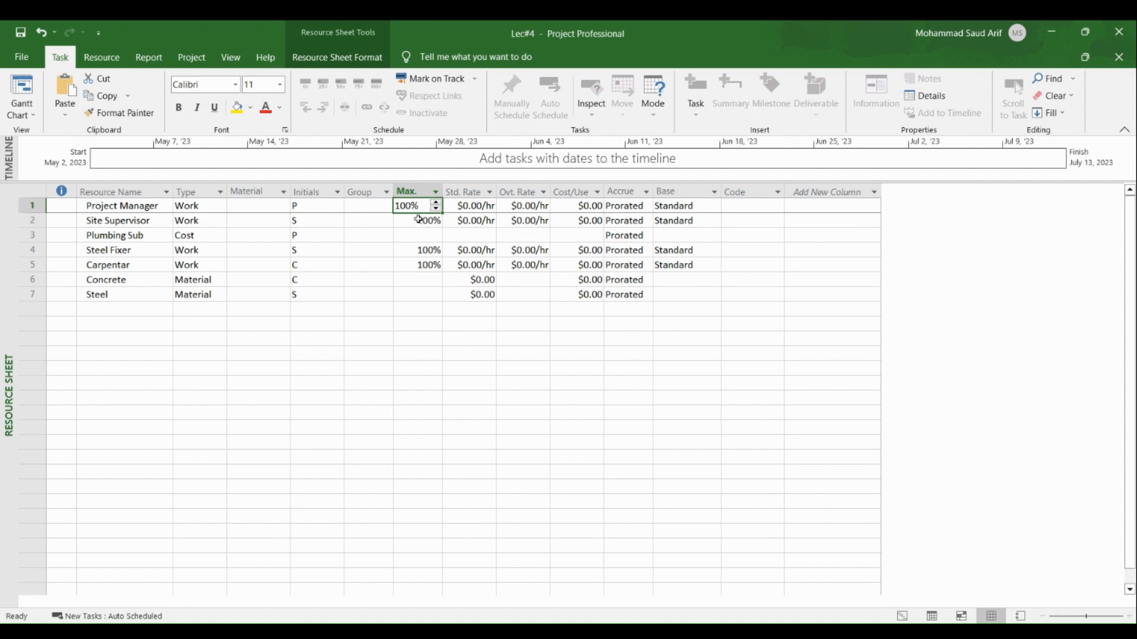
pyautogui.click(419, 223)
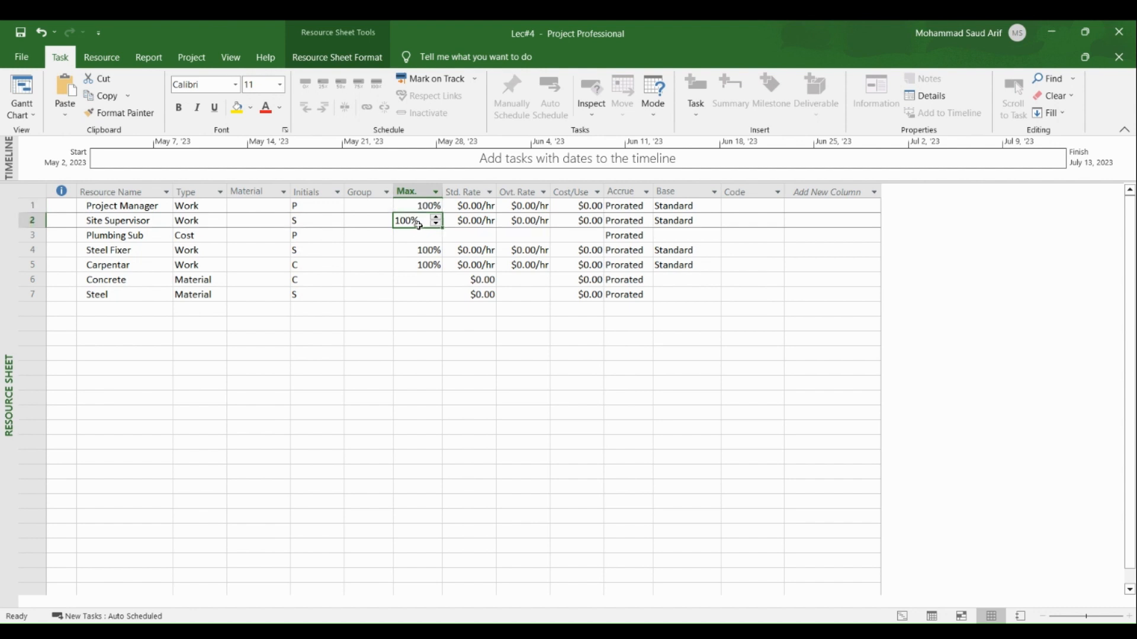
pyautogui.click(420, 236)
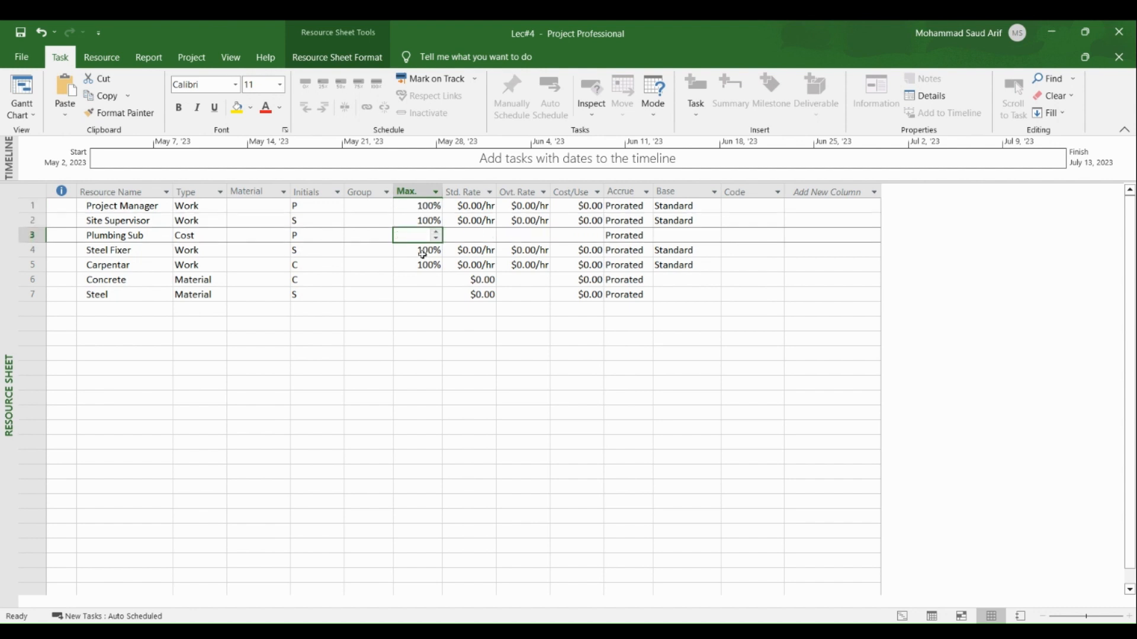
pyautogui.click(422, 253)
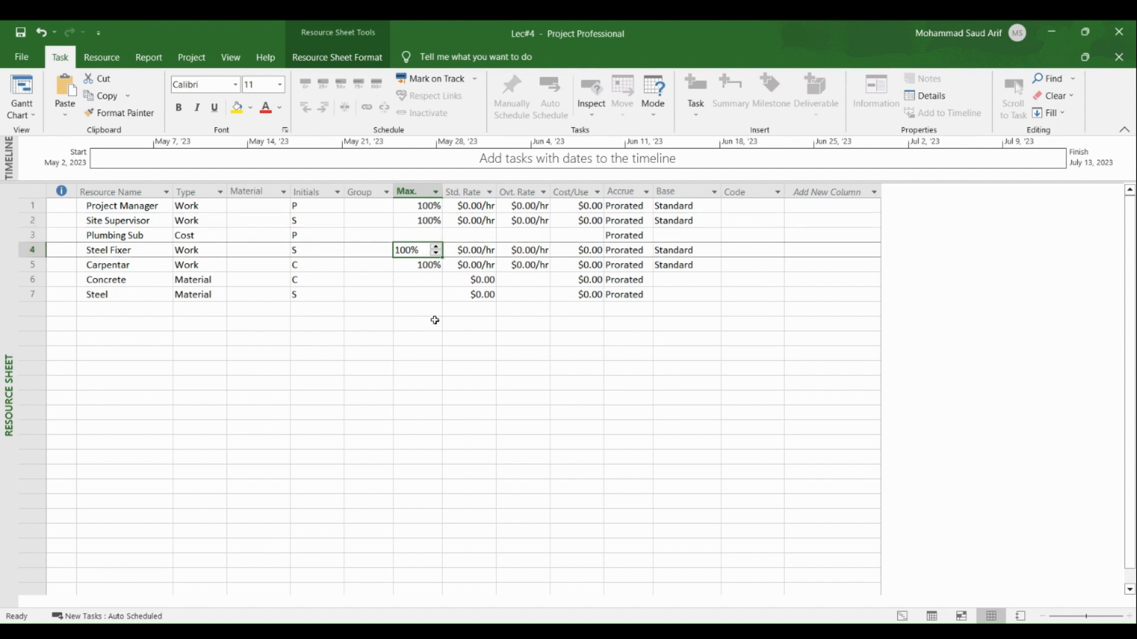
pyautogui.click(416, 268)
pyautogui.click(411, 250)
pyautogui.write('300')
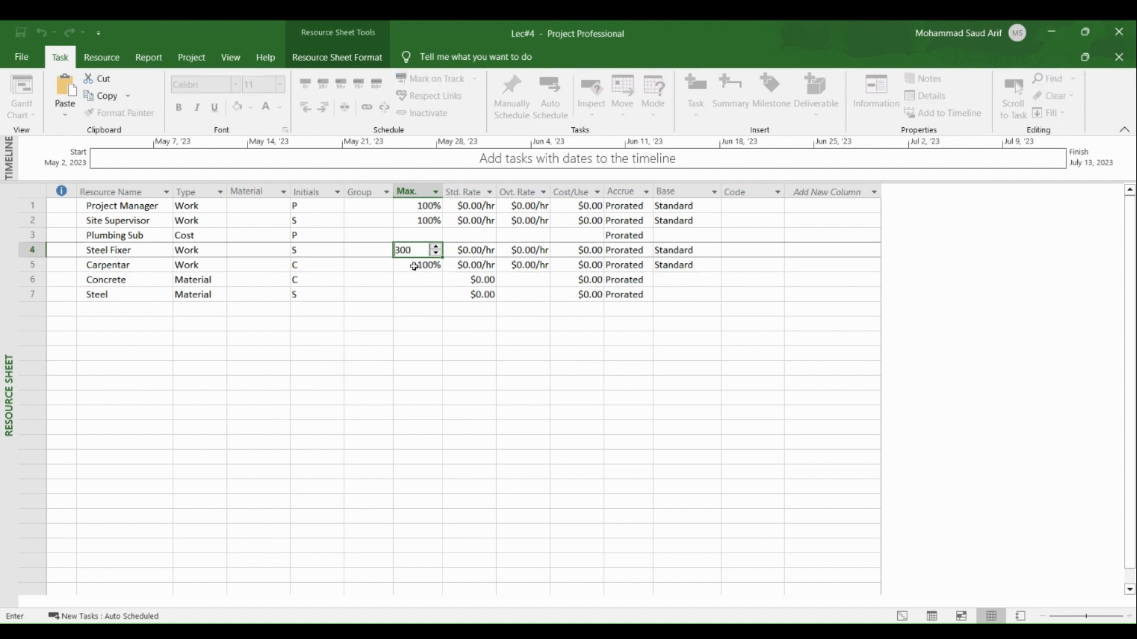
pyautogui.click(409, 267)
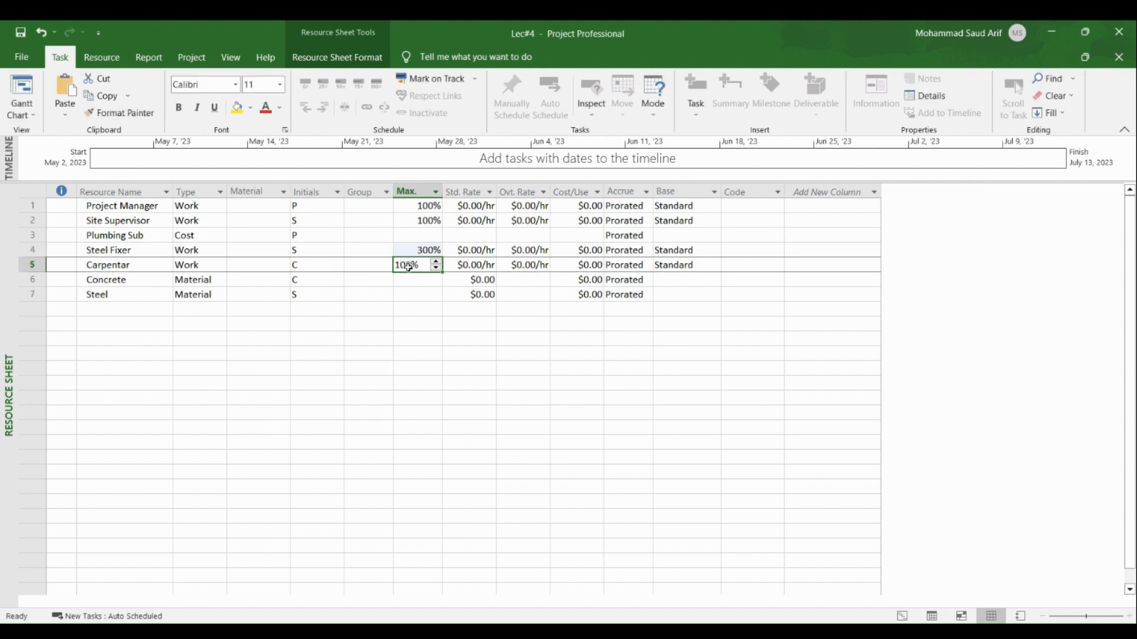
pyautogui.write('300')
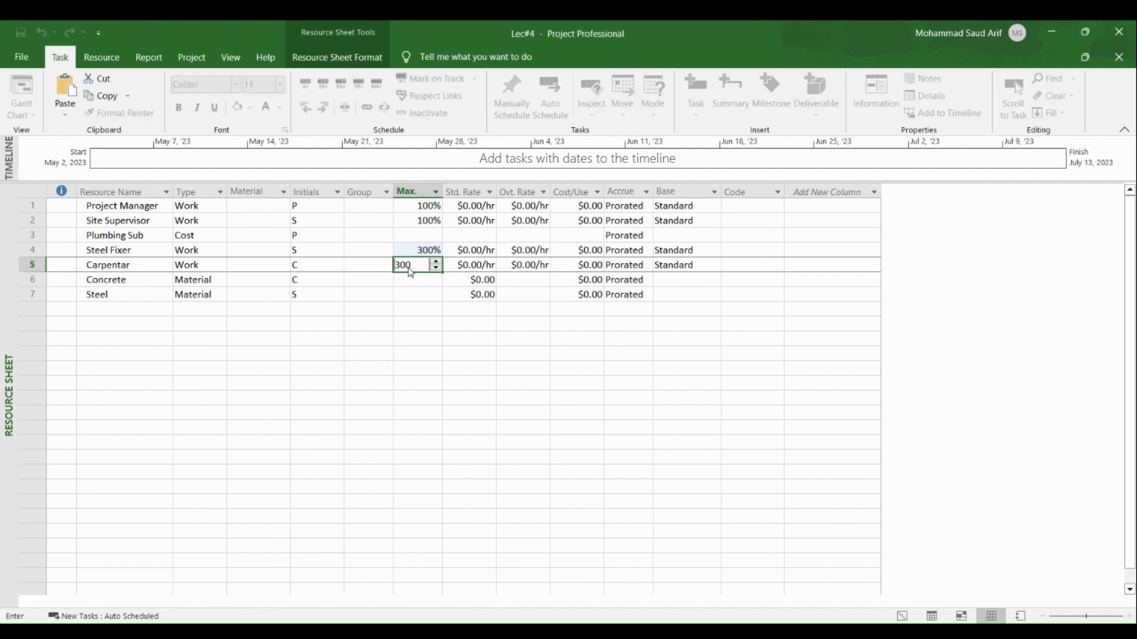
pyautogui.click(435, 341)
# Step: Enter the material labels: cubic meter for Concrete and Tonnage for Steel
pyautogui.click(254, 283)
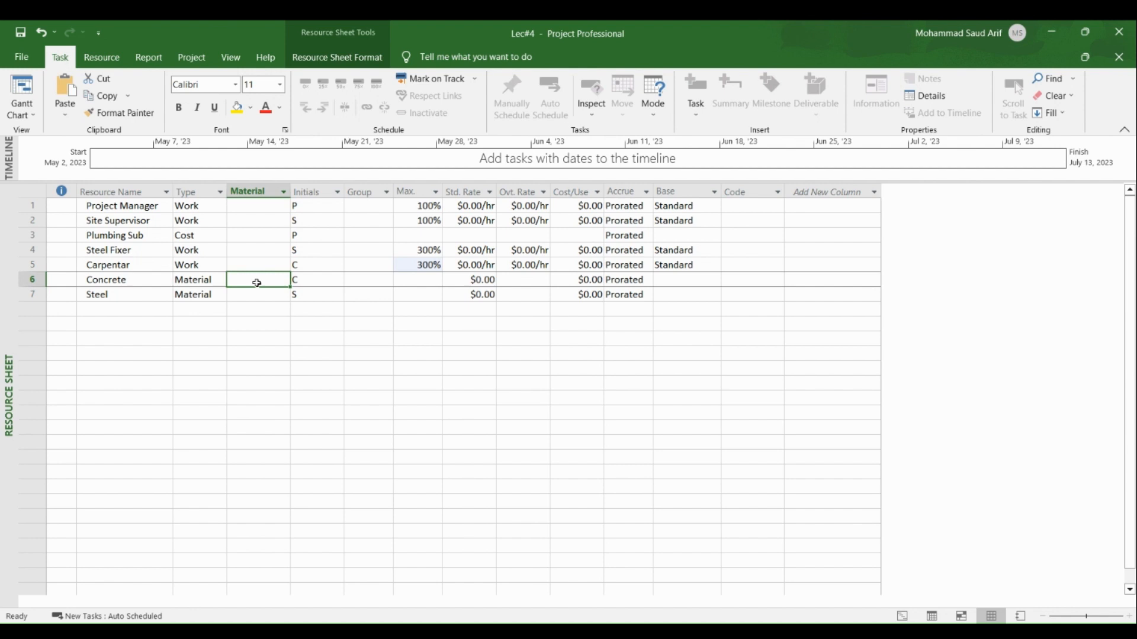
pyautogui.write('cubi')
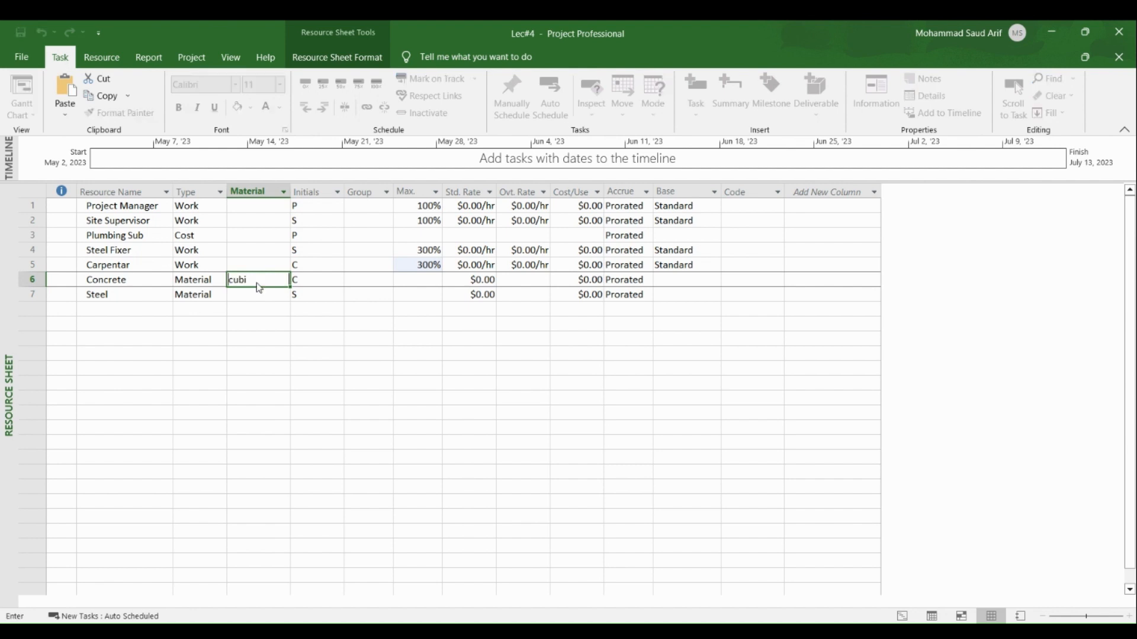
pyautogui.write('c meter')
pyautogui.click(266, 294)
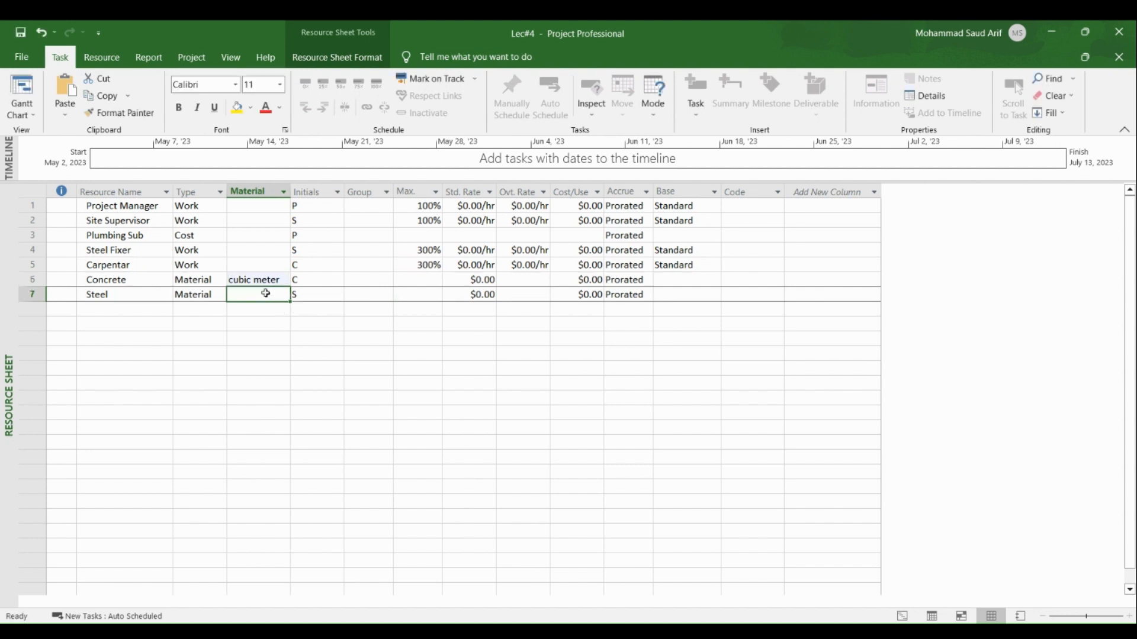
pyautogui.write('T')
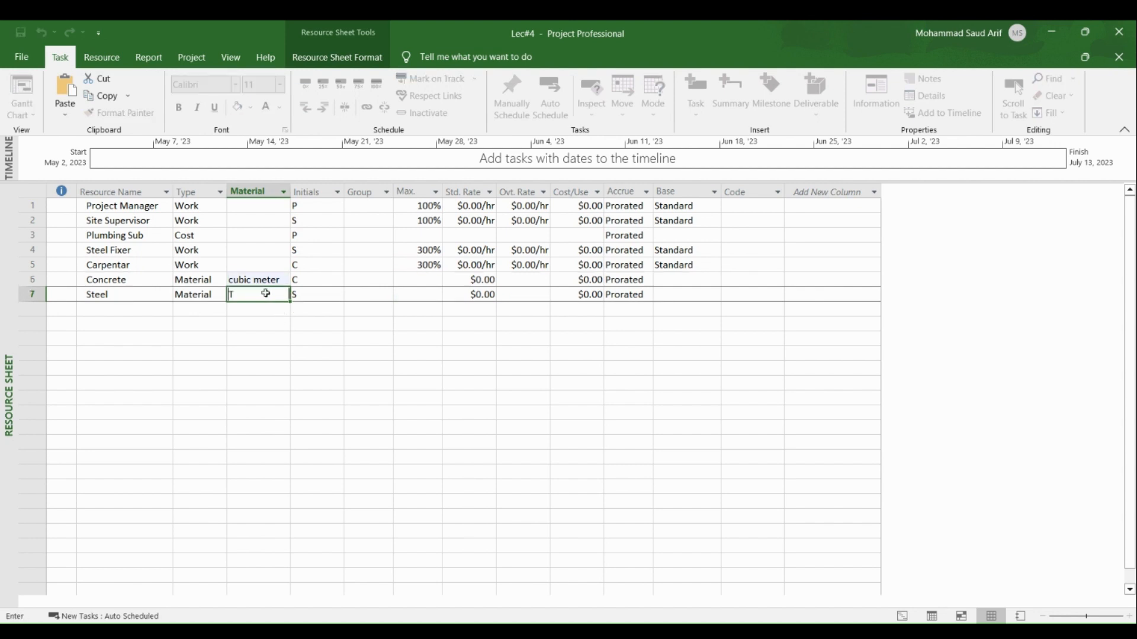
pyautogui.write('onnage')
pyautogui.click(281, 351)
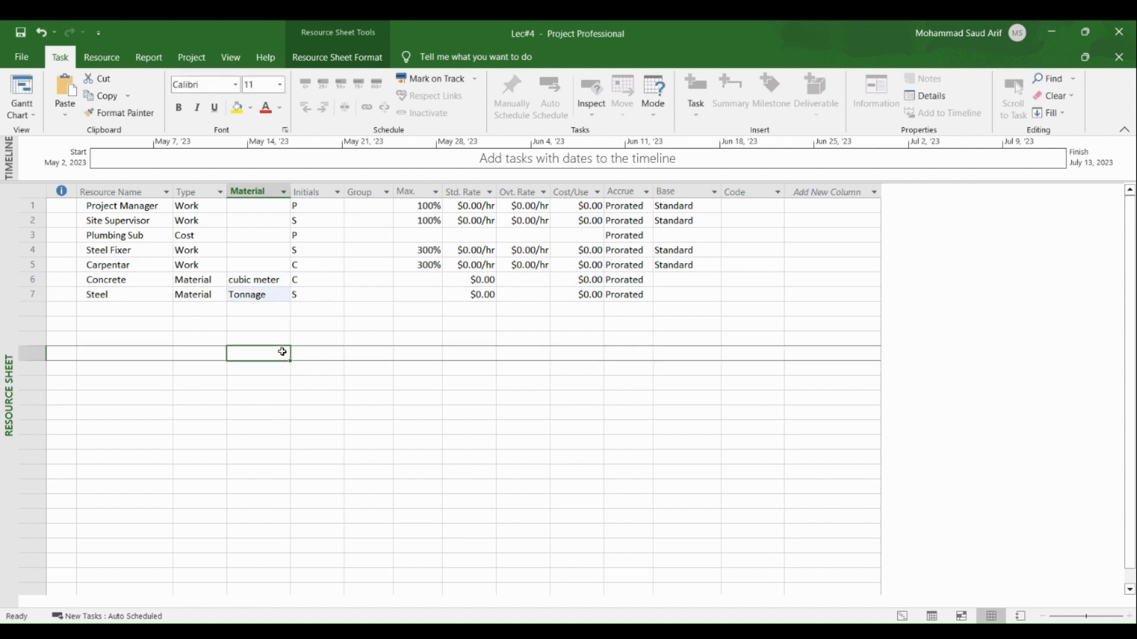
# Step: Set hourly standard rates of $100 for Project Manager, $80 for Site Supervisor, $50 for Steel Fixer and $40 for Carpentar
pyautogui.click(477, 205)
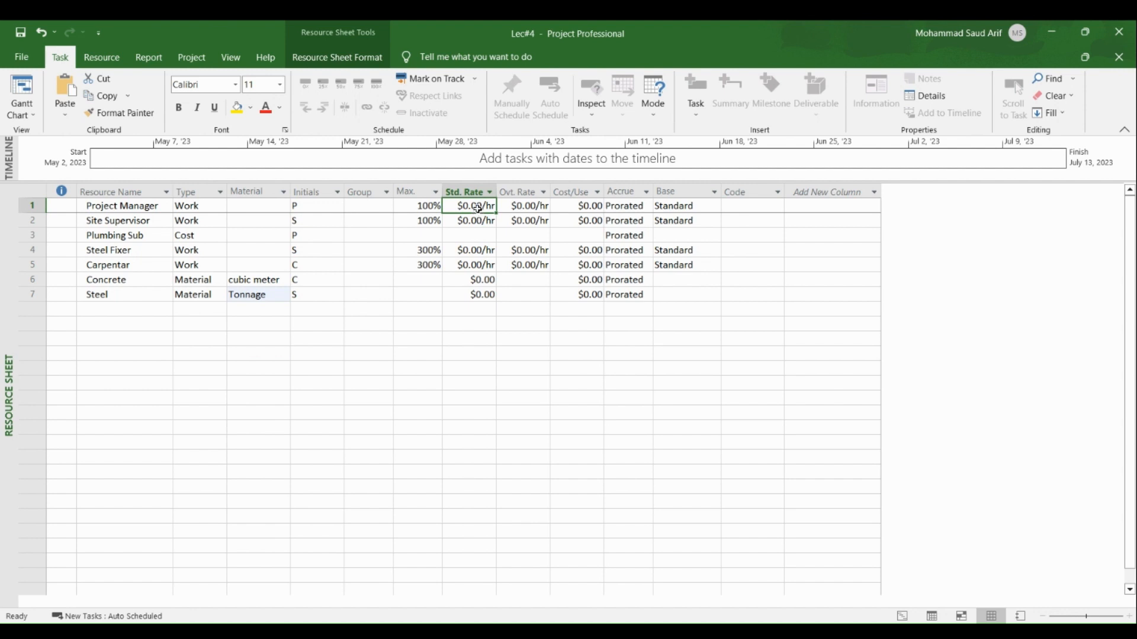
pyautogui.write('100')
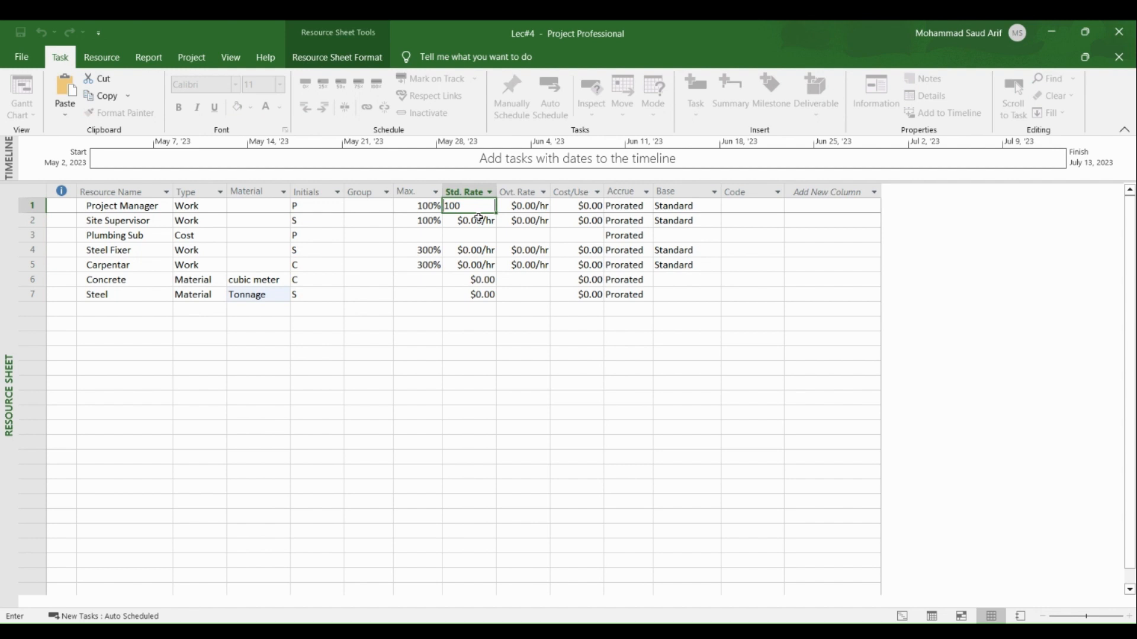
pyautogui.click(477, 219)
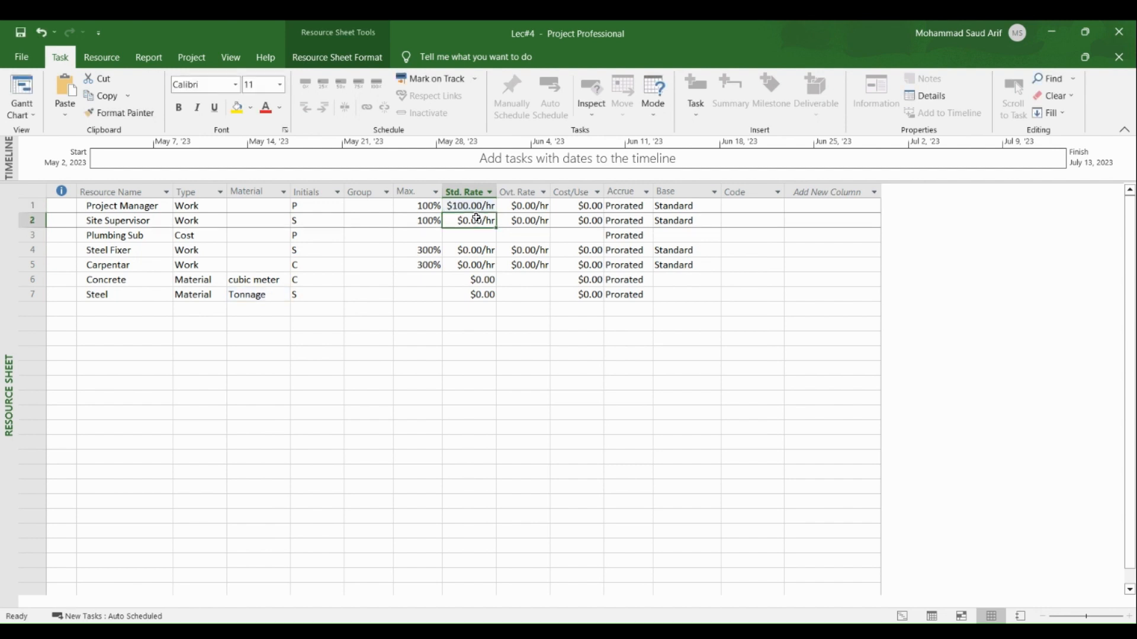
pyautogui.write('80')
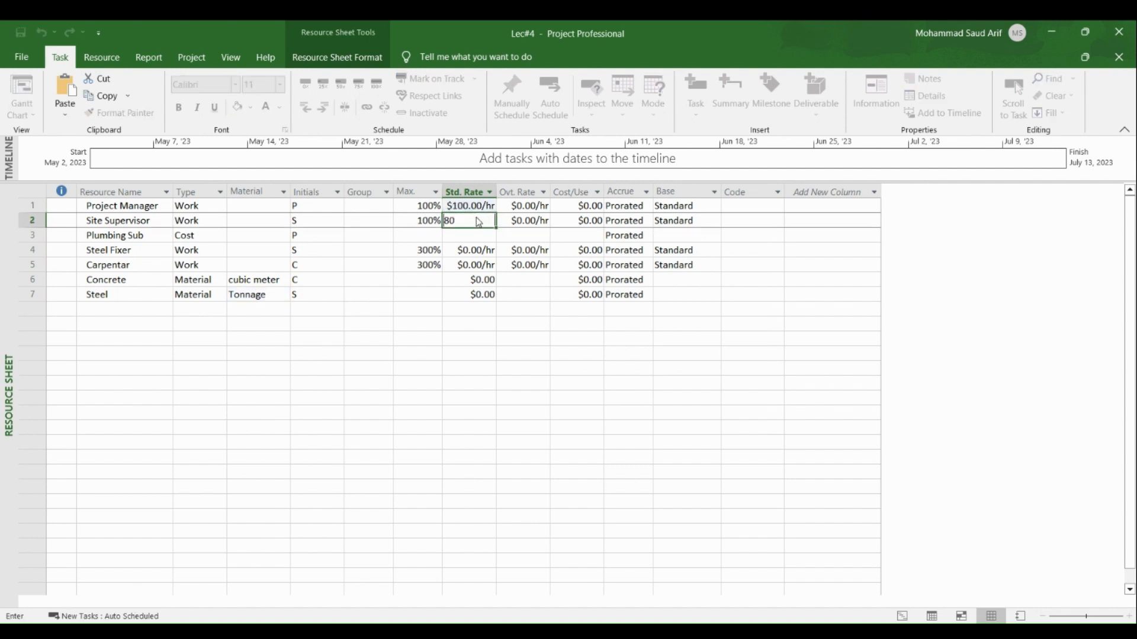
pyautogui.click(484, 251)
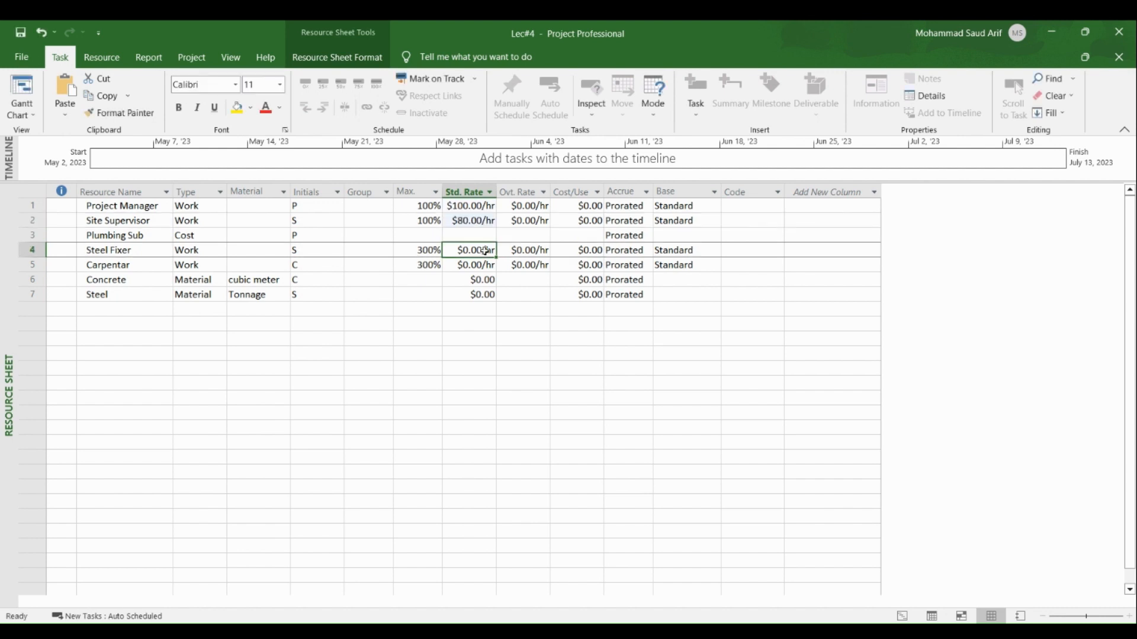
pyautogui.write('50')
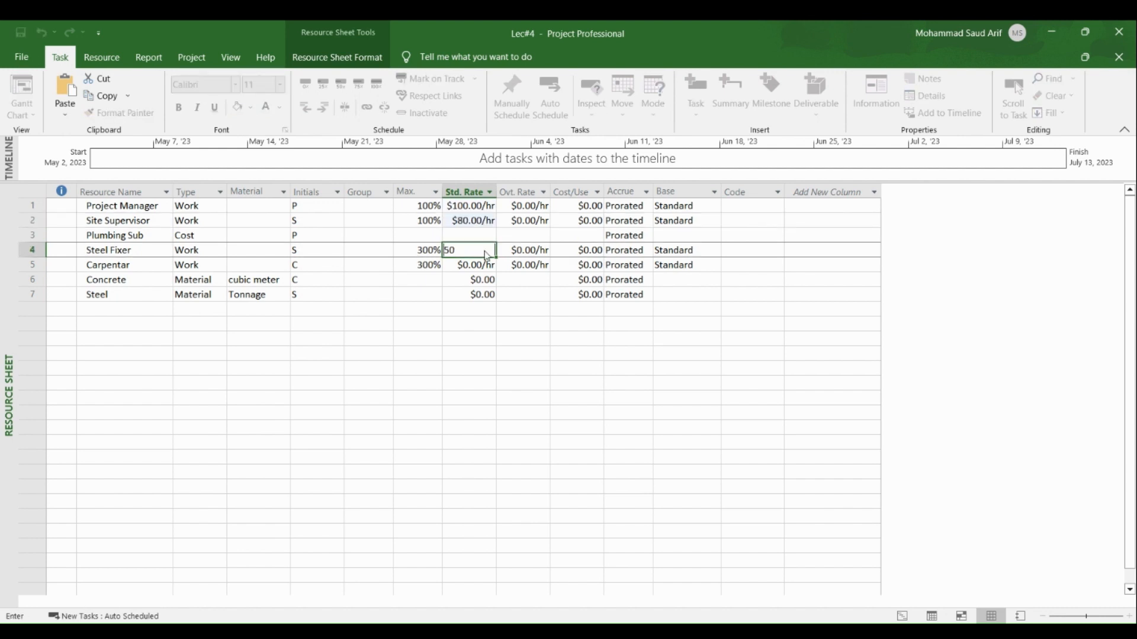
pyautogui.click(486, 267)
pyautogui.write('40')
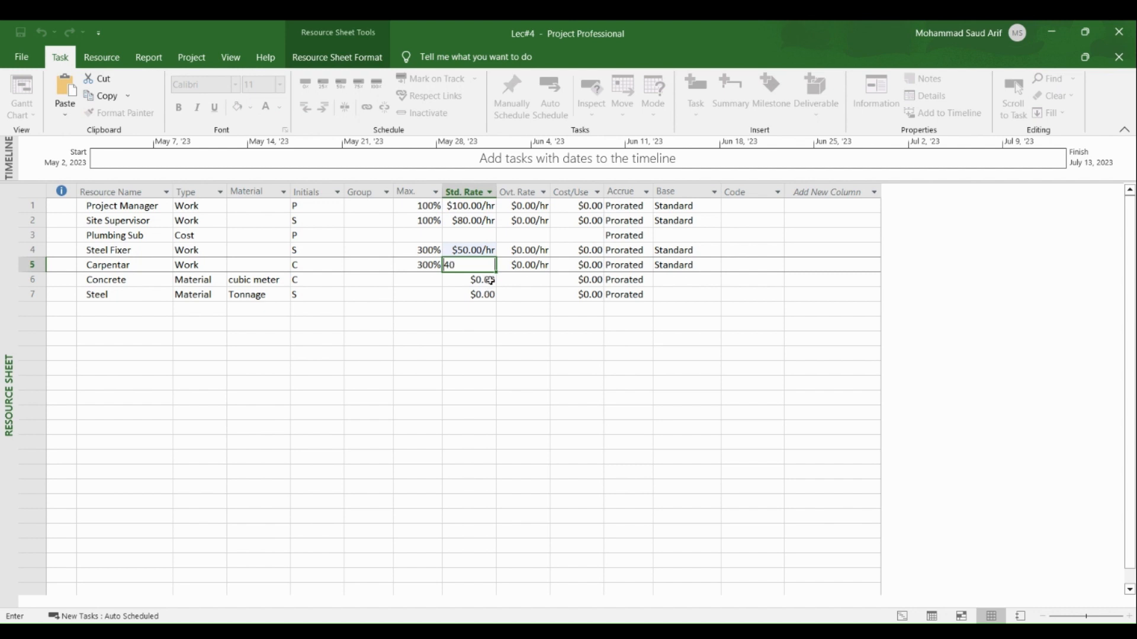
# Step: Set the standard rate of Concrete to $20 and of Steel to $40
pyautogui.click(487, 279)
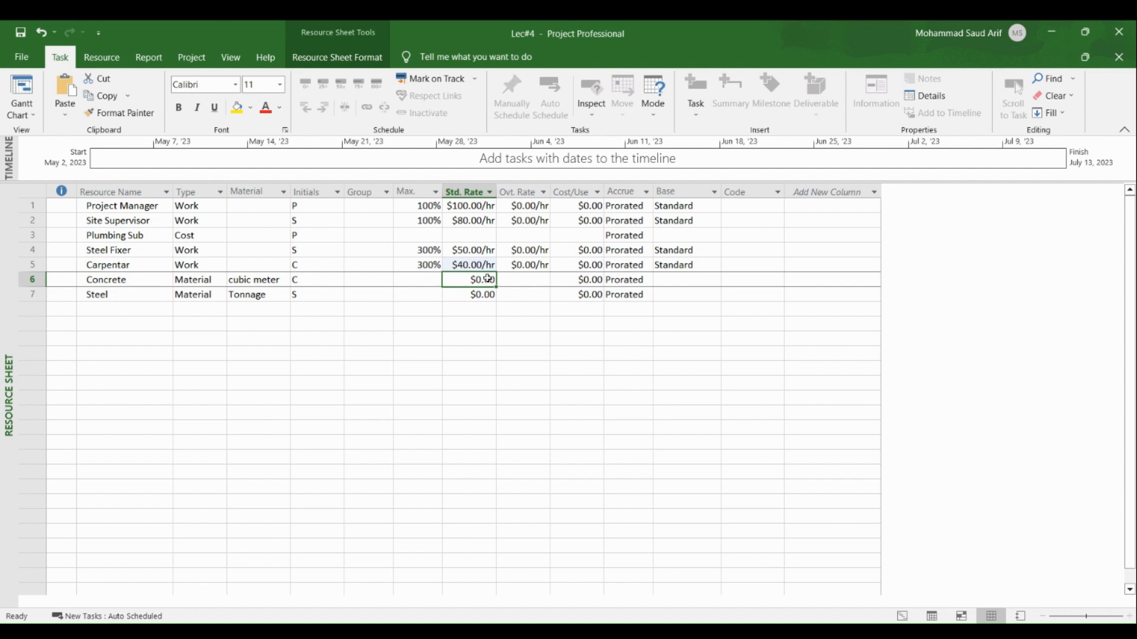
pyautogui.write('2')
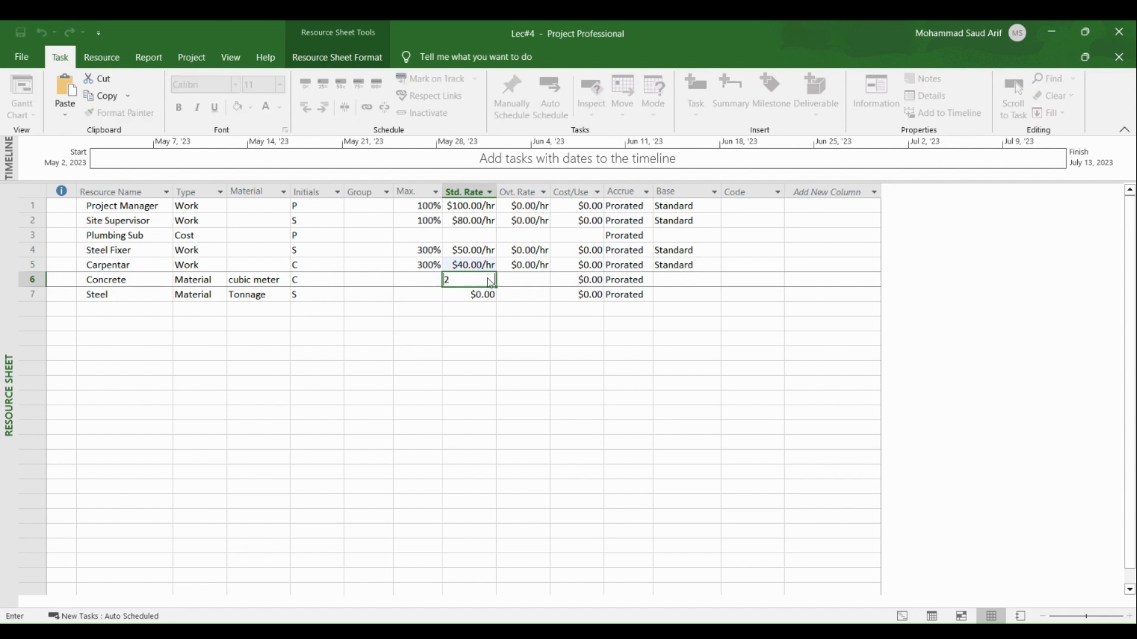
pyautogui.write('0')
pyautogui.click(467, 296)
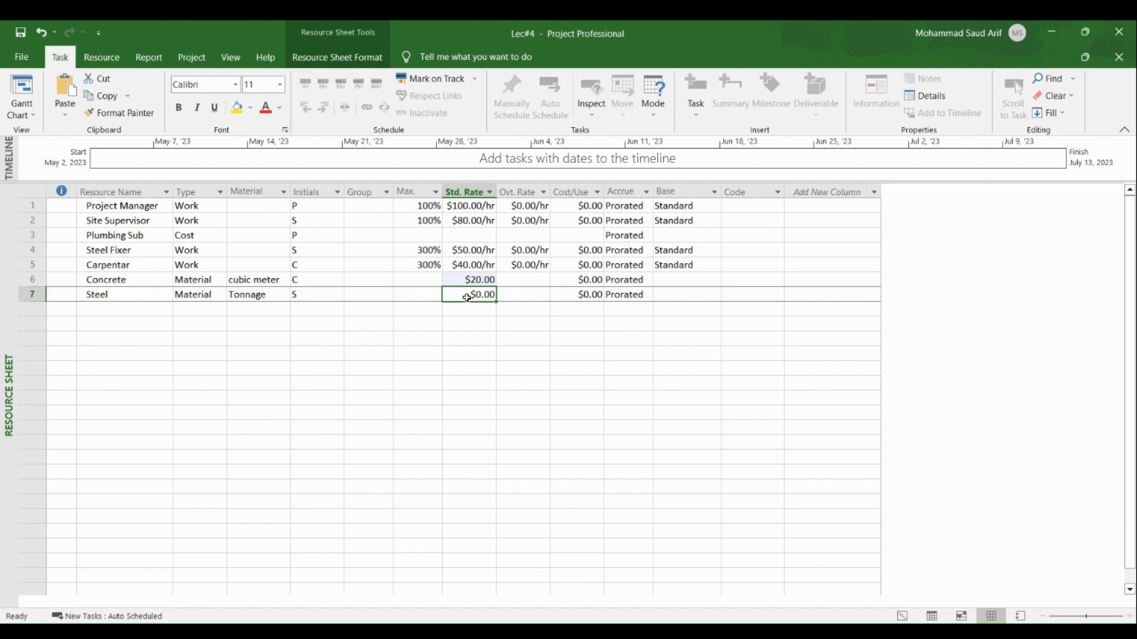
pyautogui.write('40')
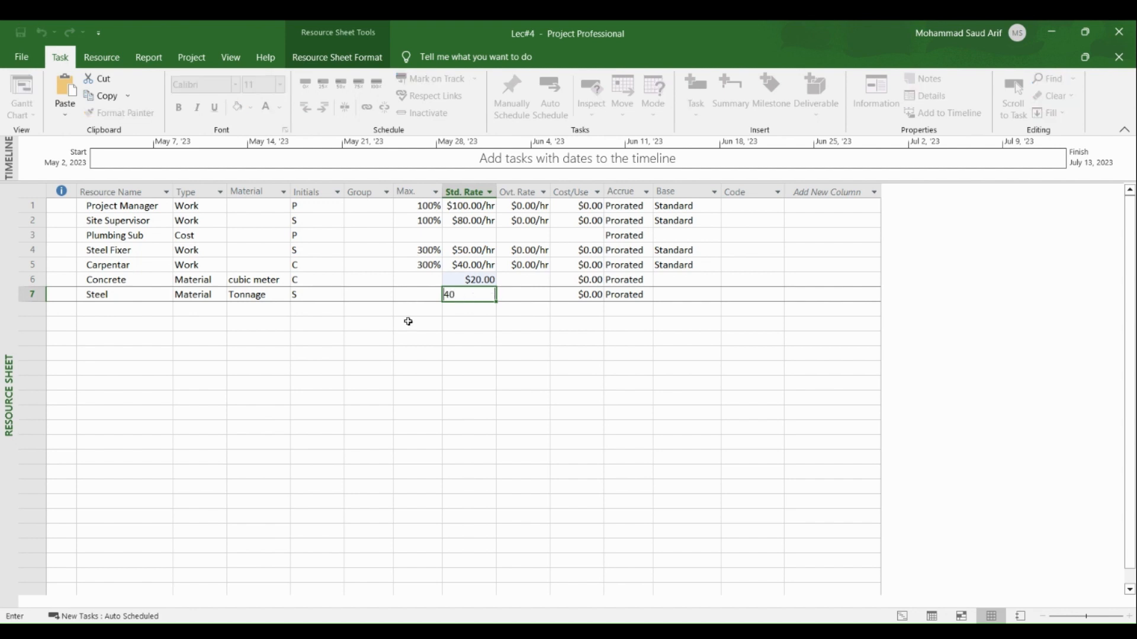
pyautogui.click(407, 353)
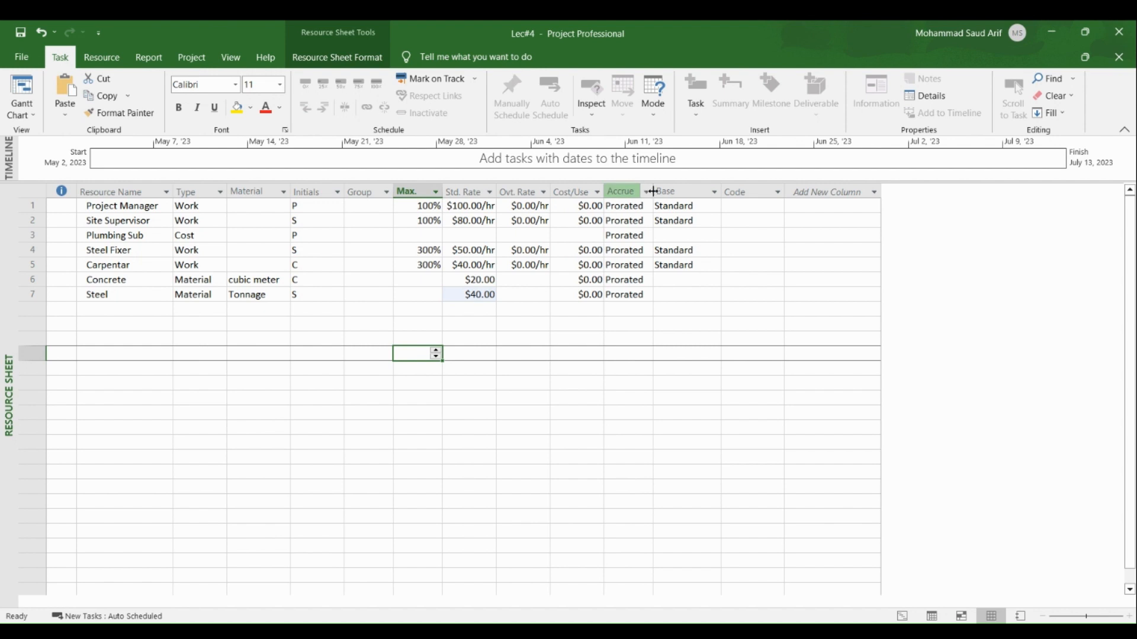
# Step: Widen the Accrue At column until its full heading fits, and review the accrual method of Project Manager and Site Supervisor
pyautogui.moveTo(653, 191); pyautogui.dragTo(668, 192)
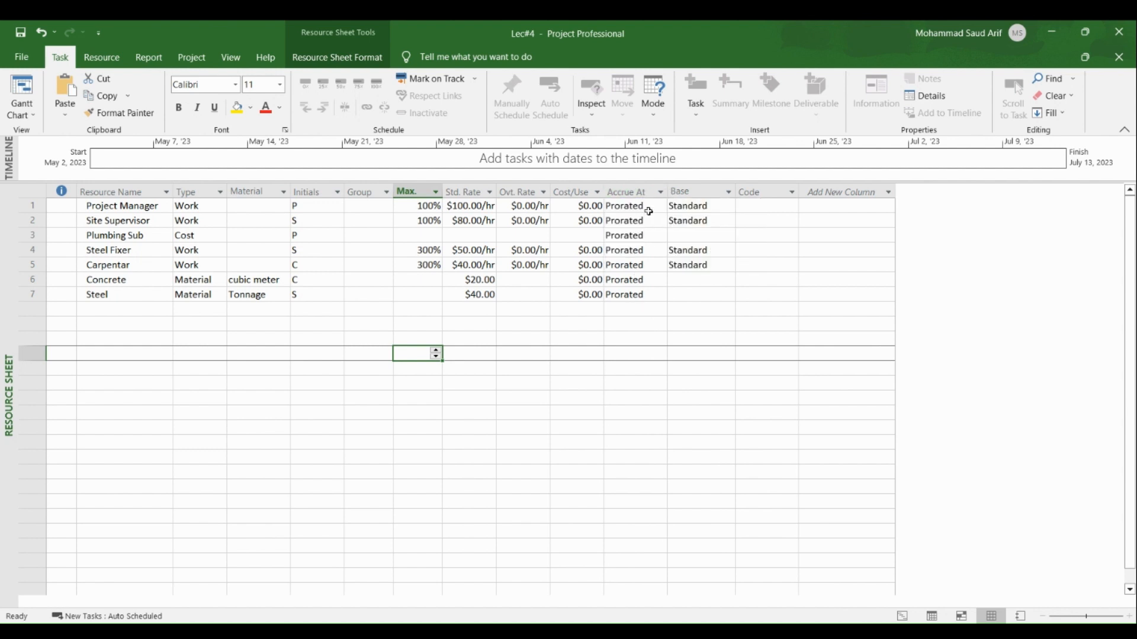
pyautogui.click(649, 211)
pyautogui.click(660, 212)
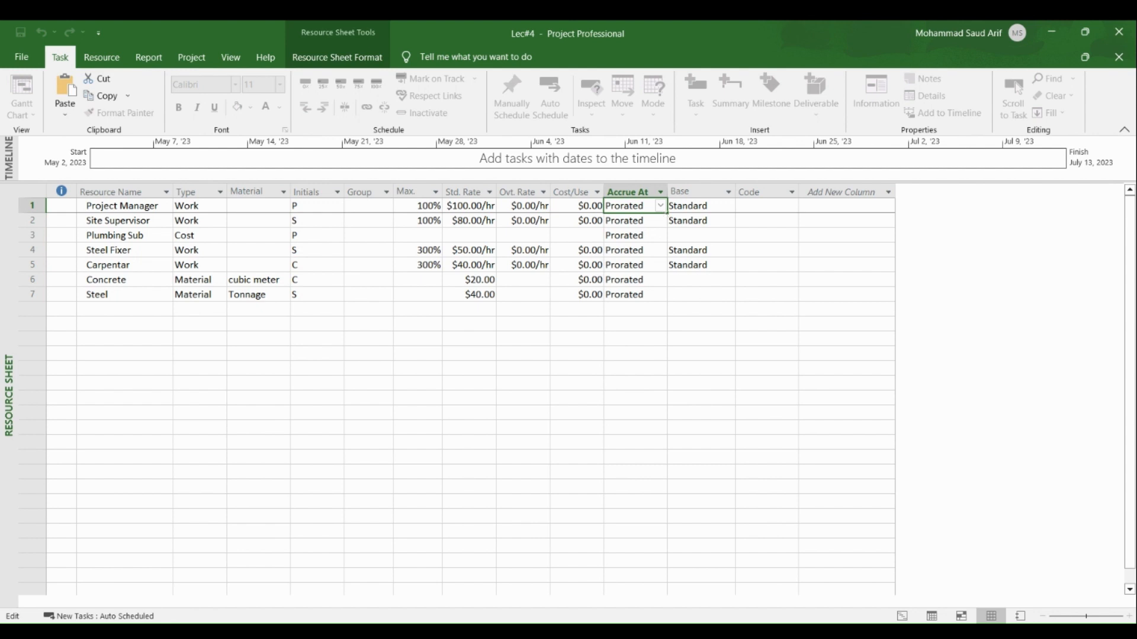
pyautogui.click(641, 220)
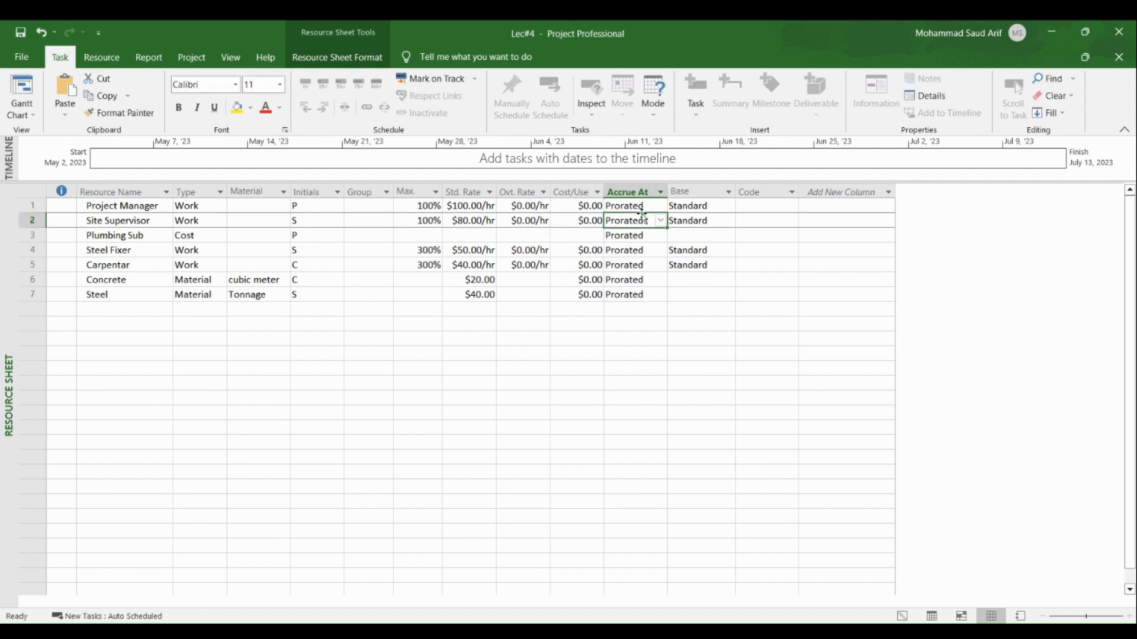
pyautogui.click(642, 207)
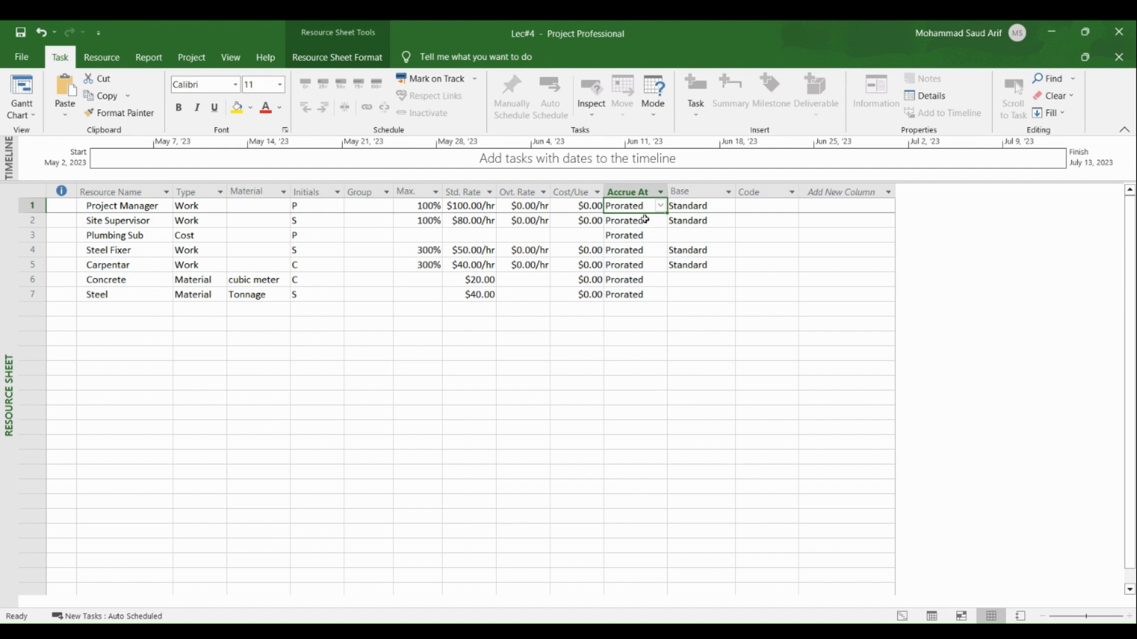
pyautogui.click(645, 221)
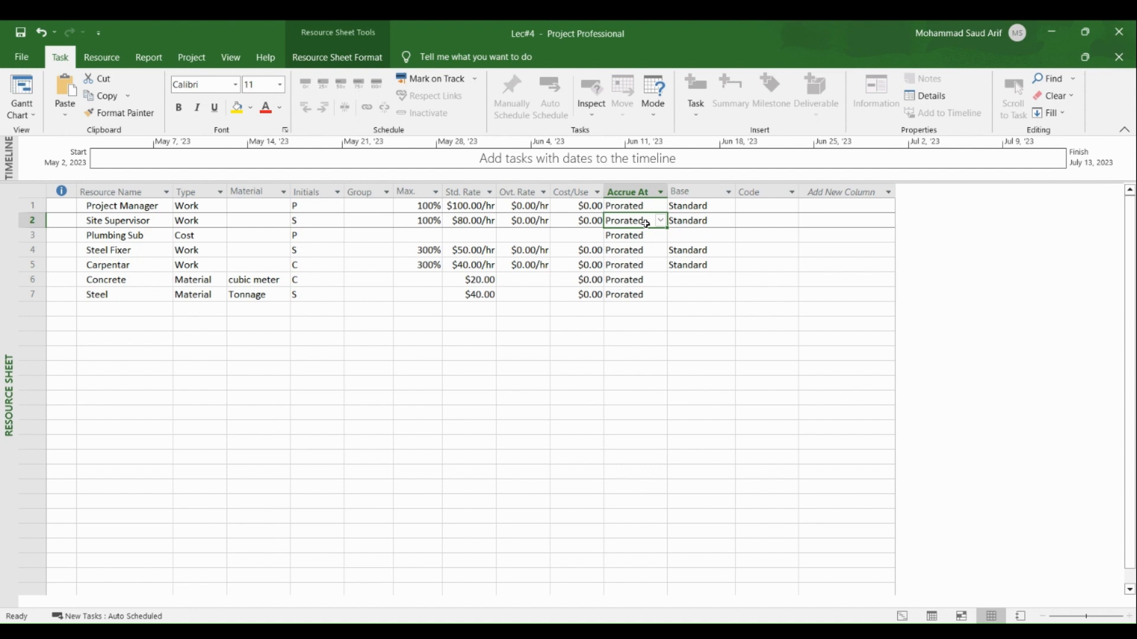
# Step: Set the accrual method of Plumbing Sub to Start, and of Steel Fixer and Carpentar to End
pyautogui.click(646, 234)
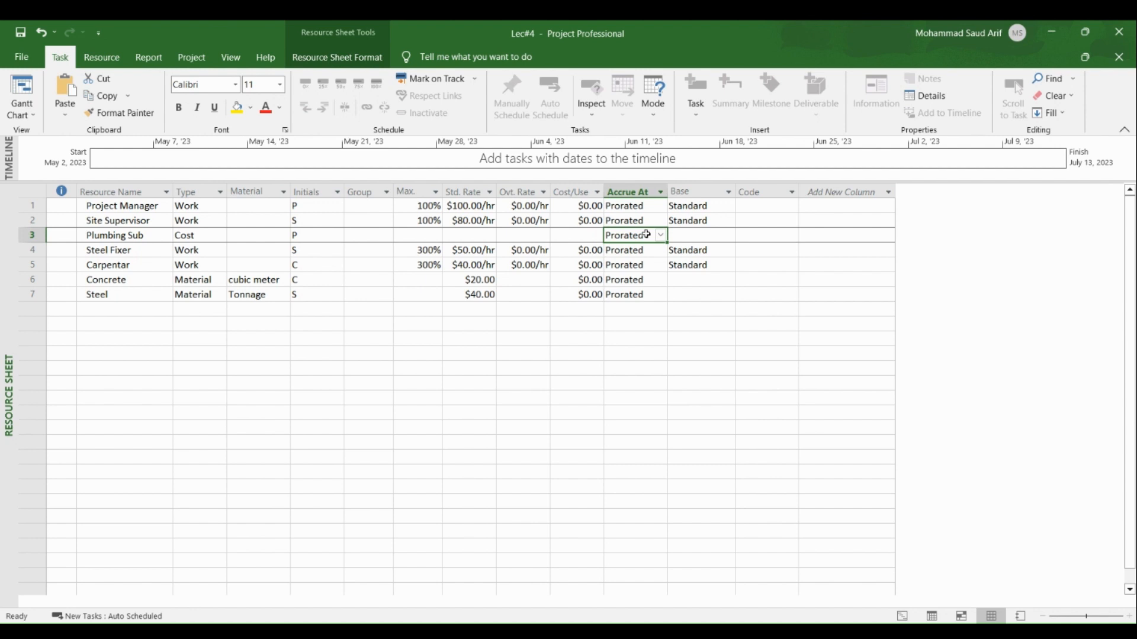
pyautogui.write('Start')
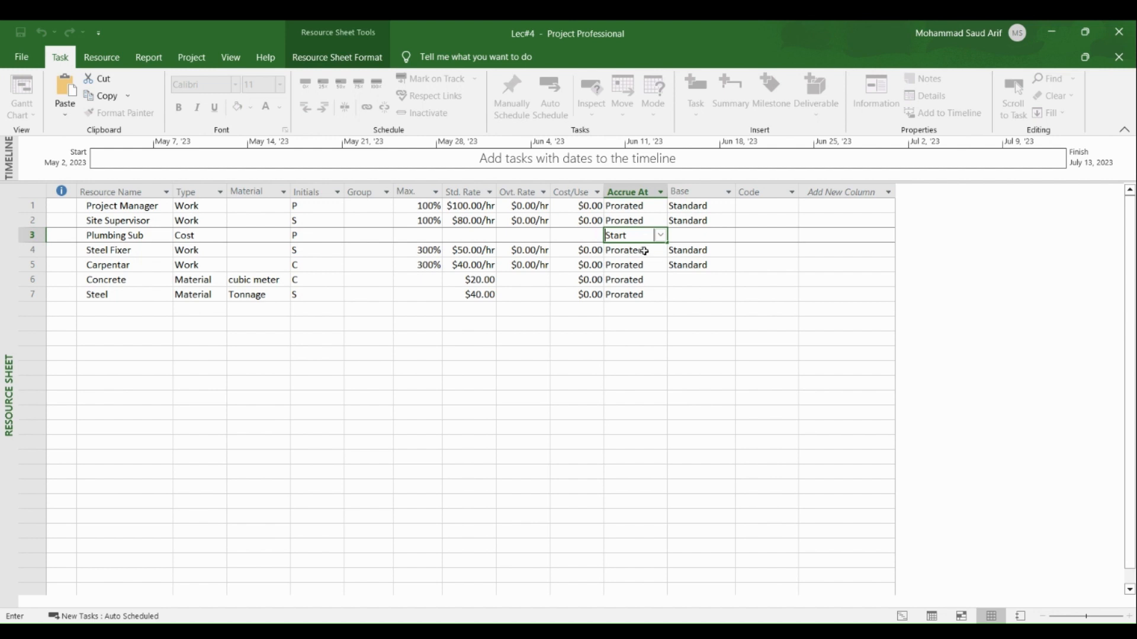
pyautogui.click(644, 251)
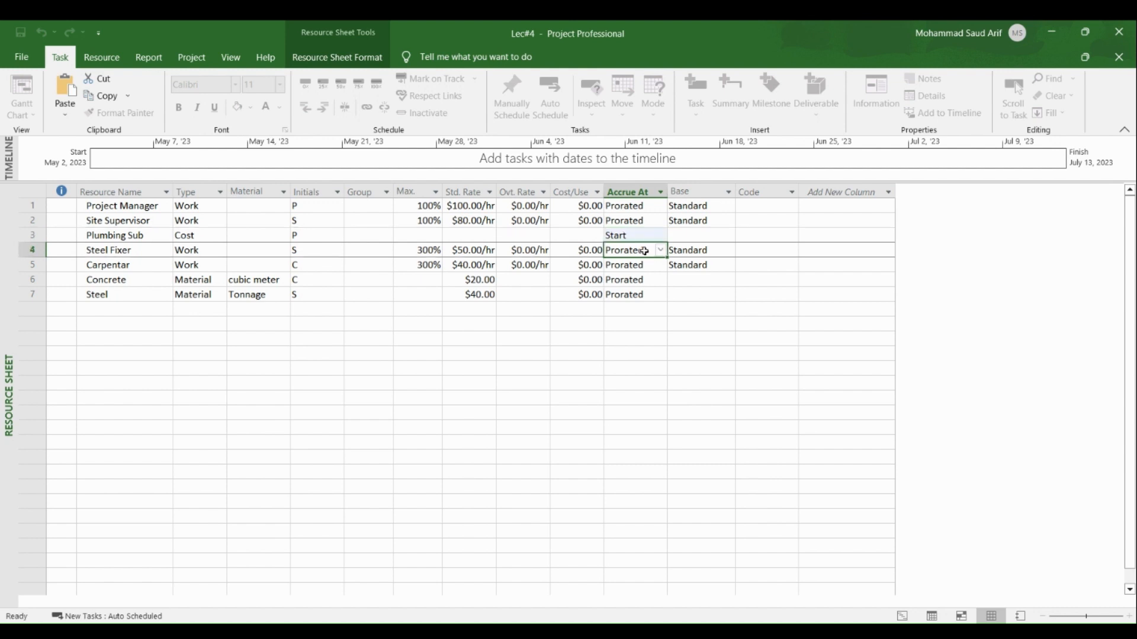
pyautogui.write('End')
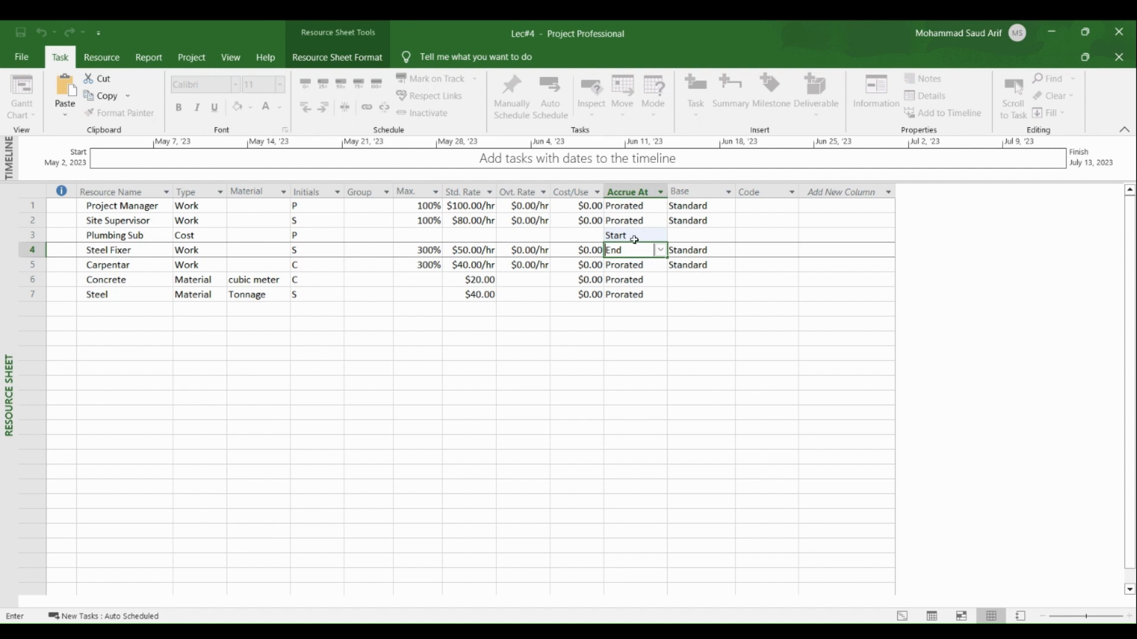
pyautogui.press('Return')
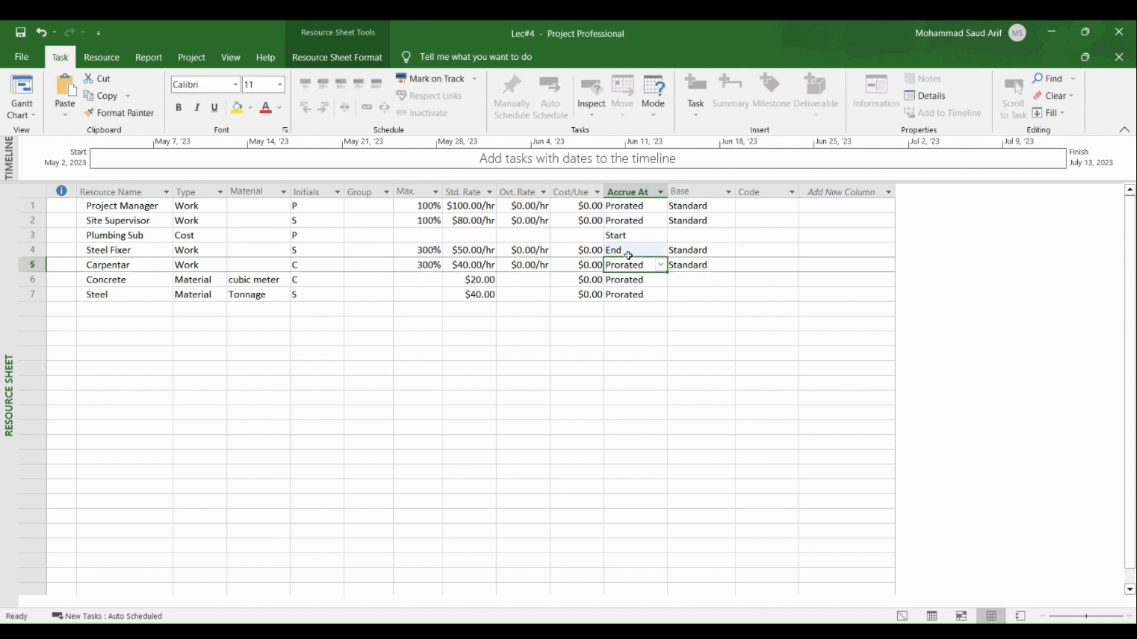
pyautogui.write('End')
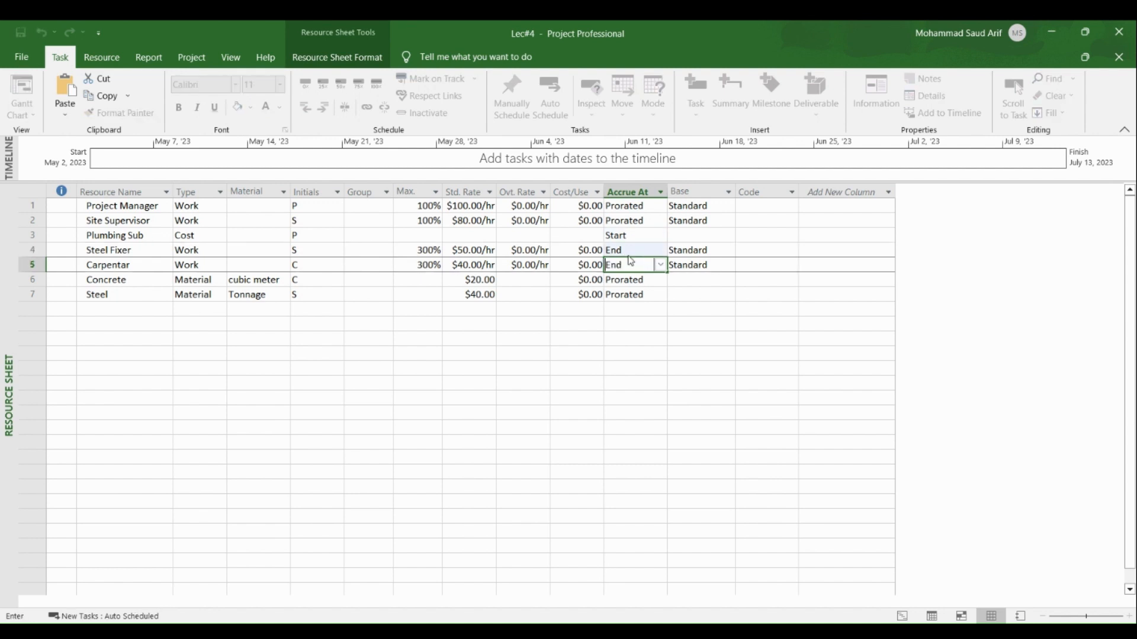
# Step: Set the accrual method of the material resources Concrete and Steel to End
pyautogui.click(642, 282)
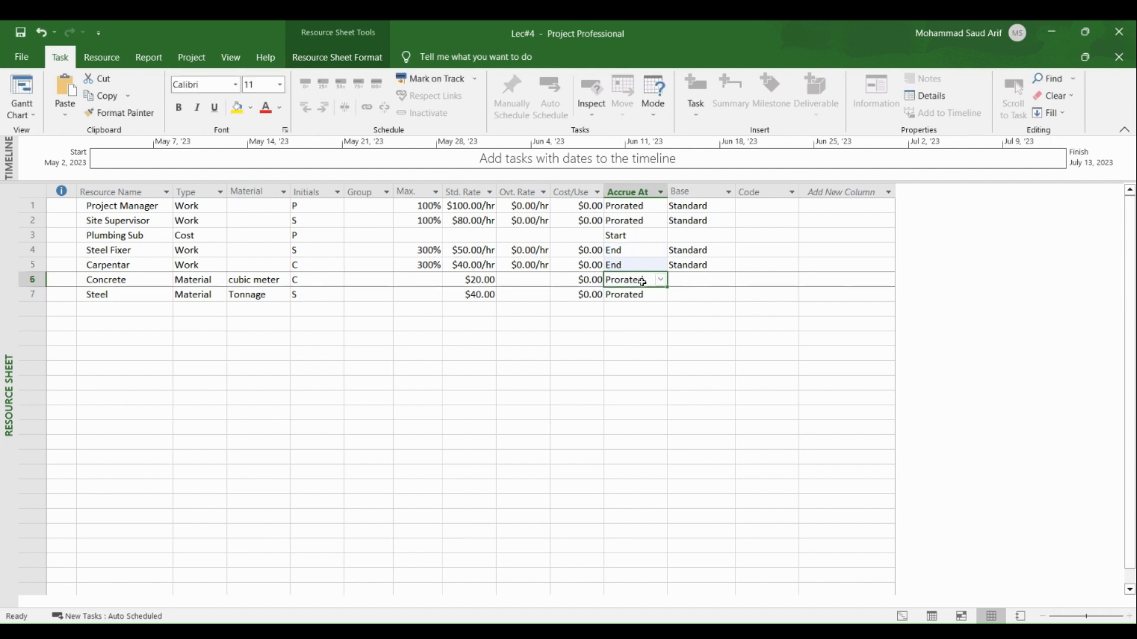
pyautogui.write('E')
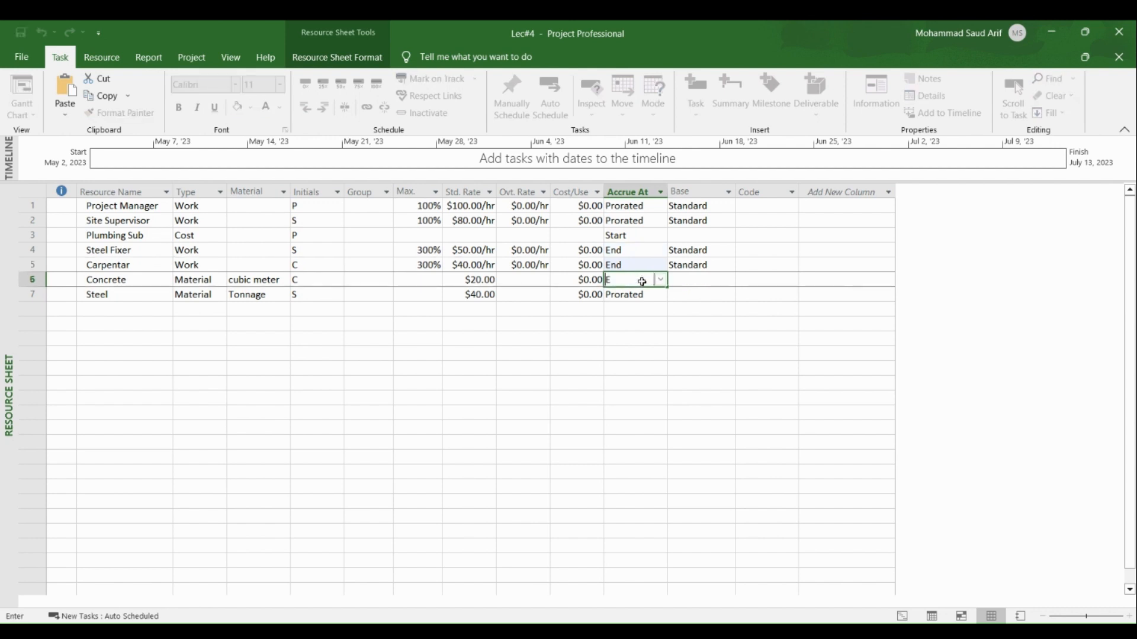
pyautogui.write('nd')
pyautogui.click(641, 295)
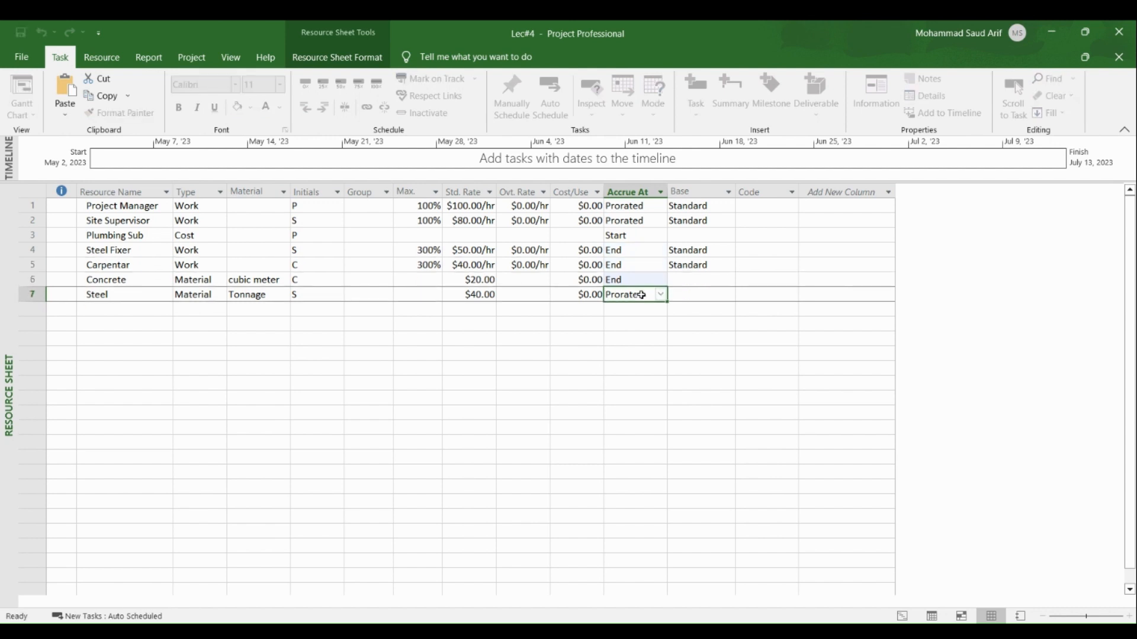
pyautogui.write('End')
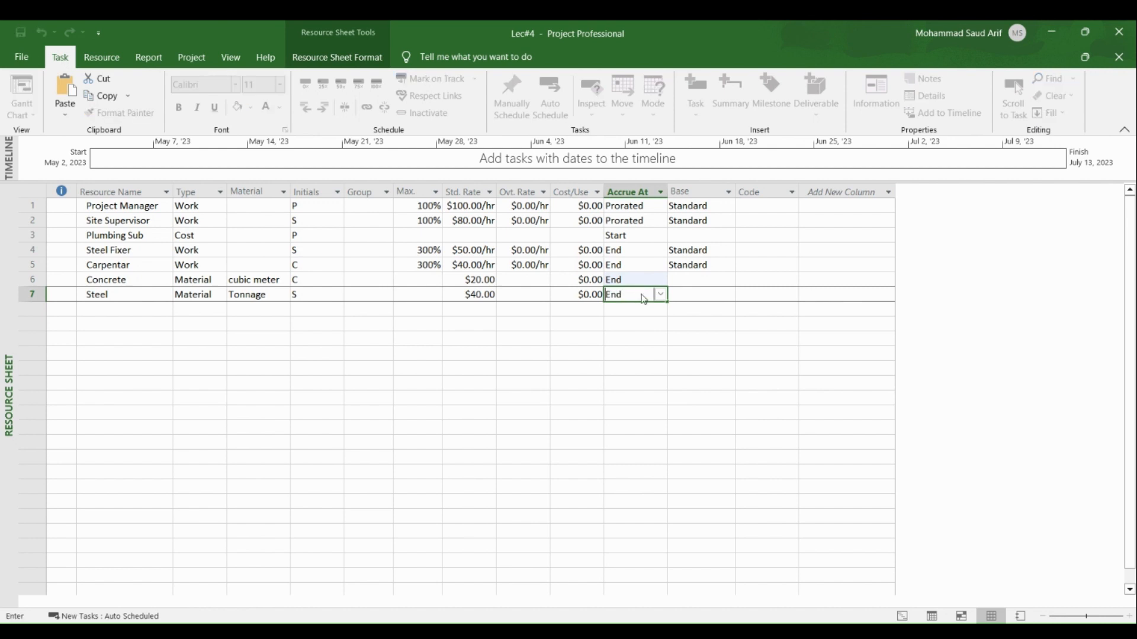
pyautogui.click(625, 382)
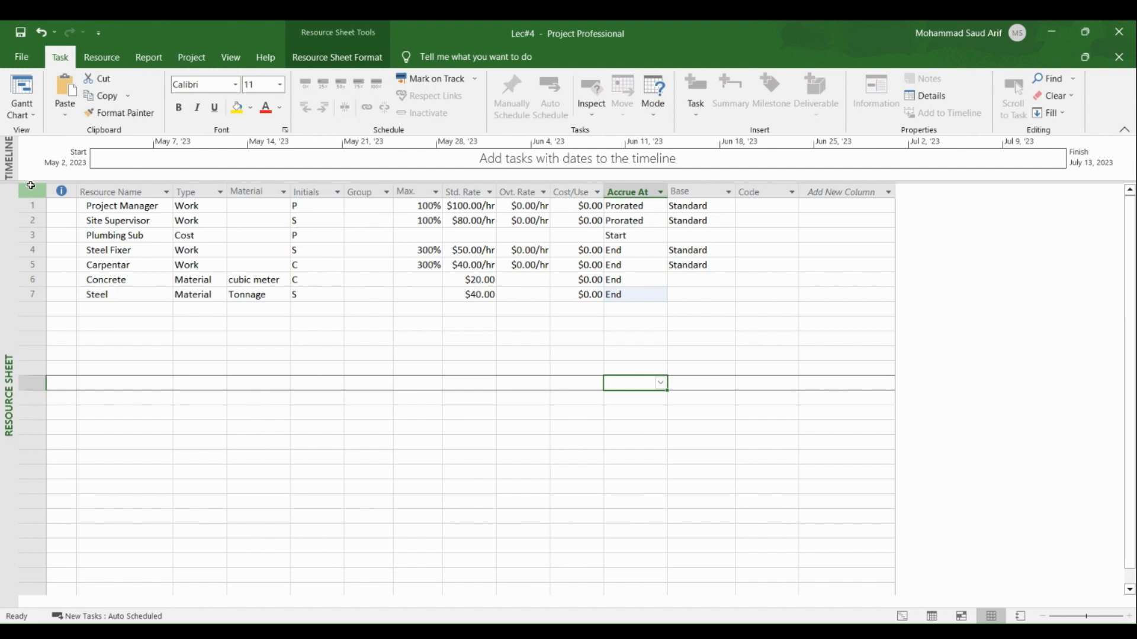
# Step: Switch to the Gantt Chart view and widen the task table to show the full Predecessors column
pyautogui.rightClick(7, 263)
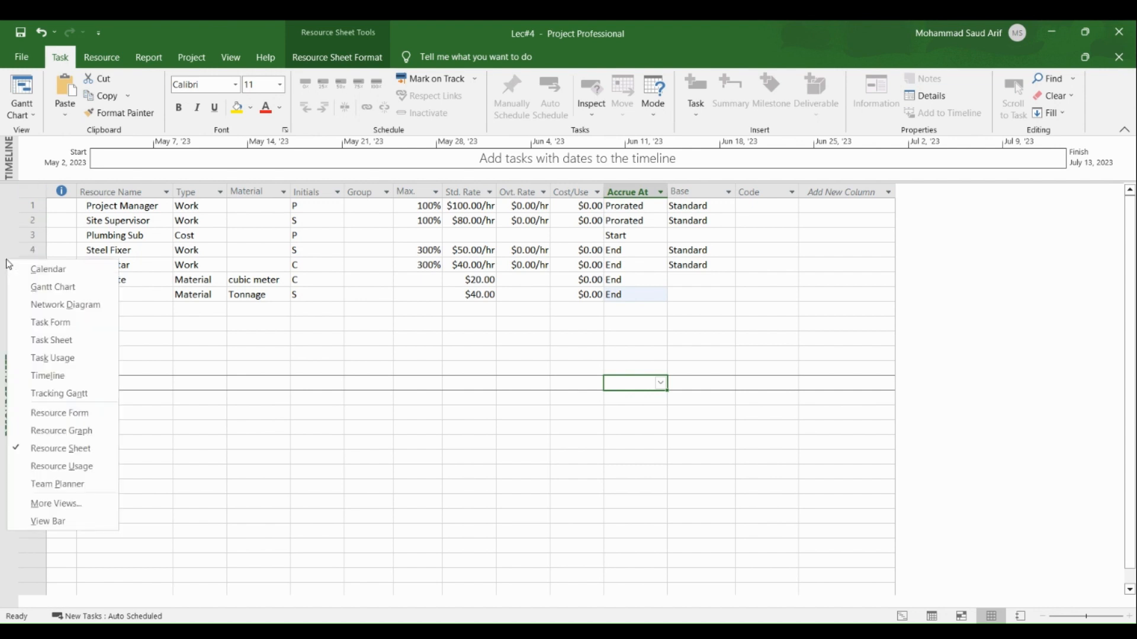
pyautogui.click(34, 290)
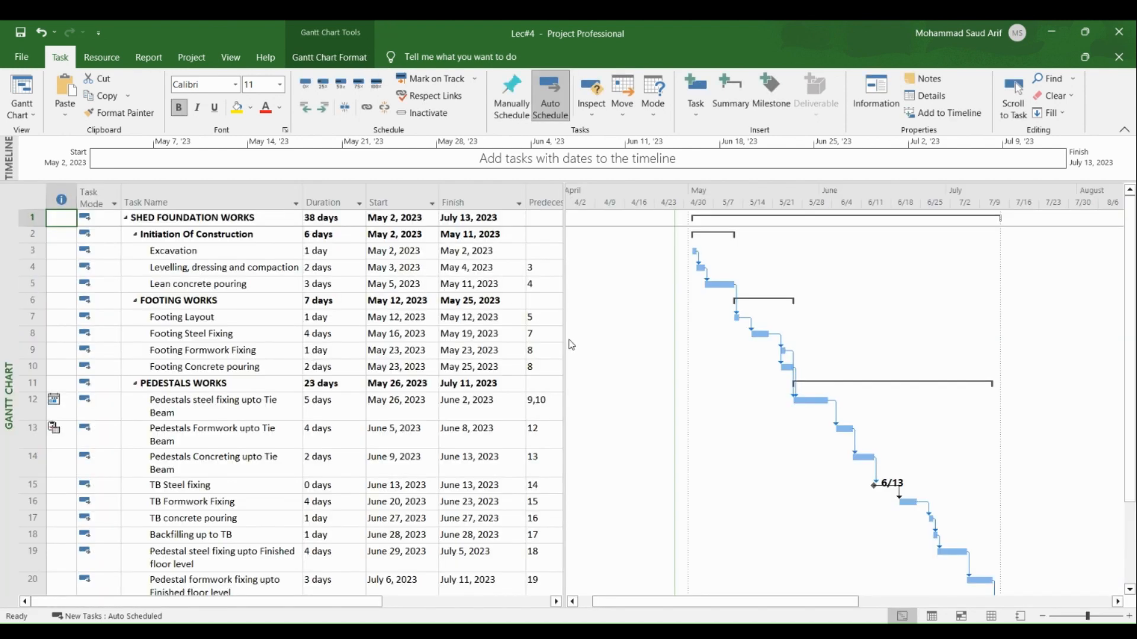
pyautogui.moveTo(565, 333); pyautogui.dragTo(618, 337)
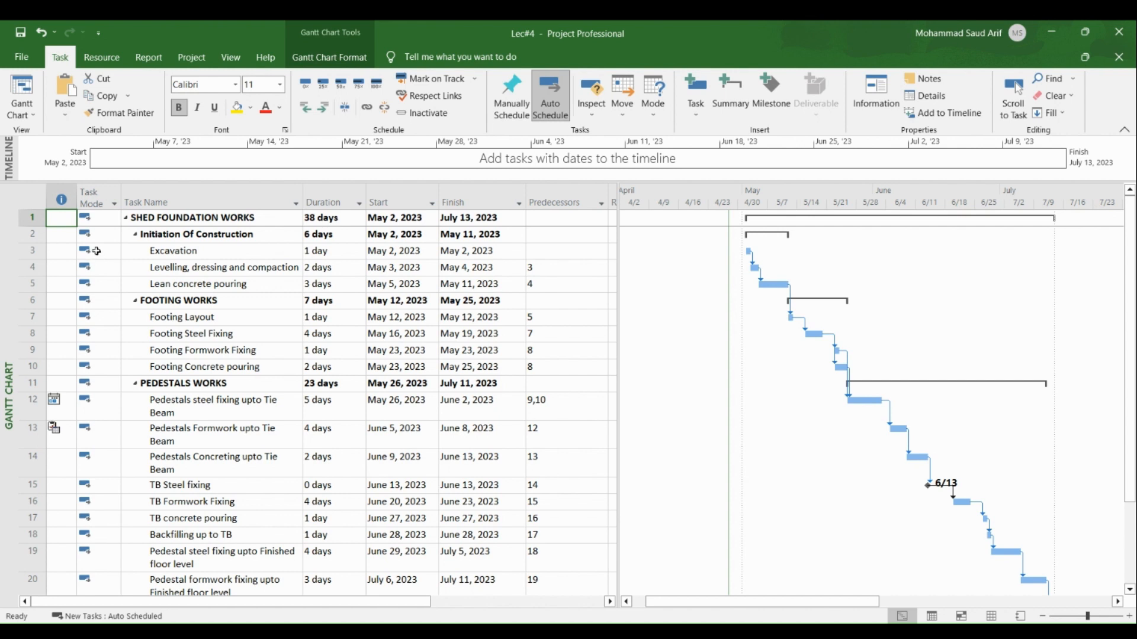
# Step: Assign the Project Manager resource to the summary task Initiation Of Construction
pyautogui.click(119, 63)
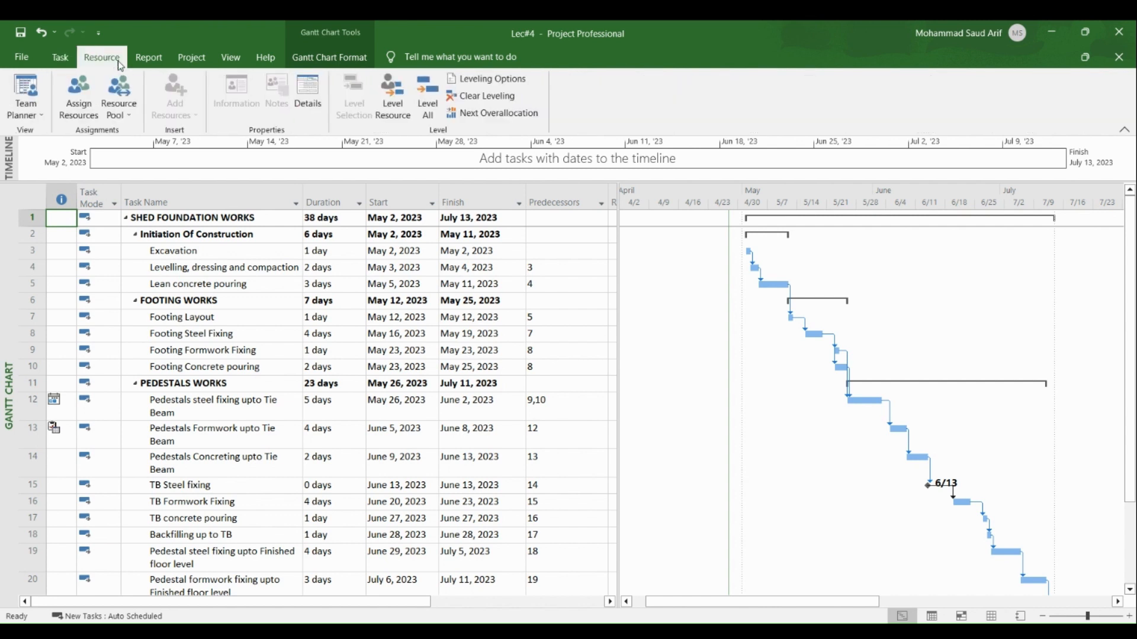
pyautogui.click(82, 101)
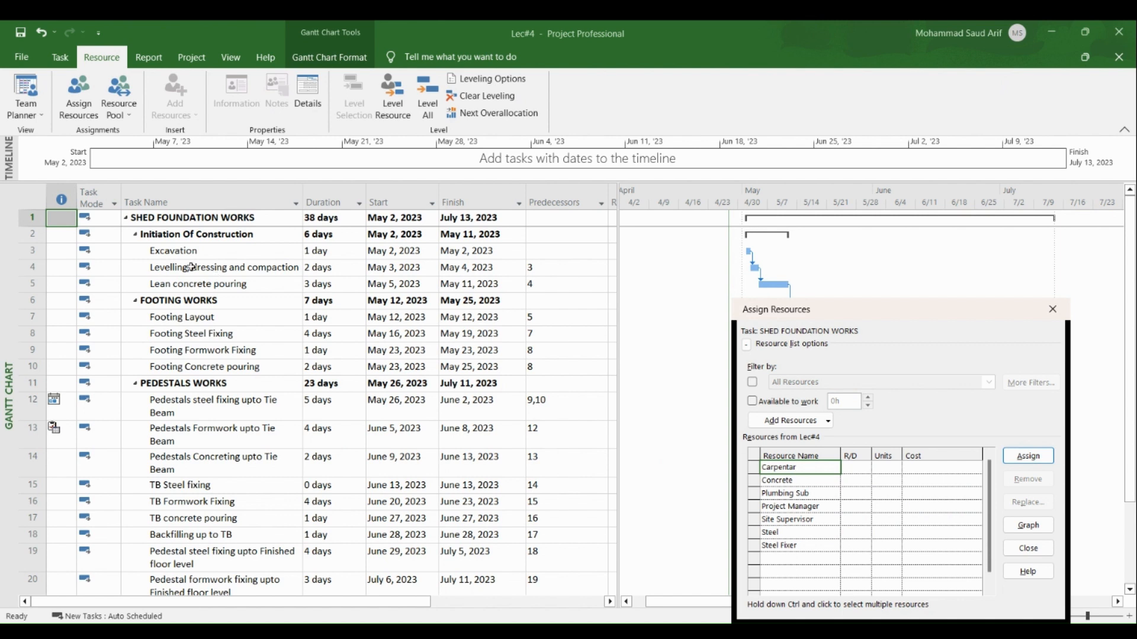
pyautogui.click(27, 234)
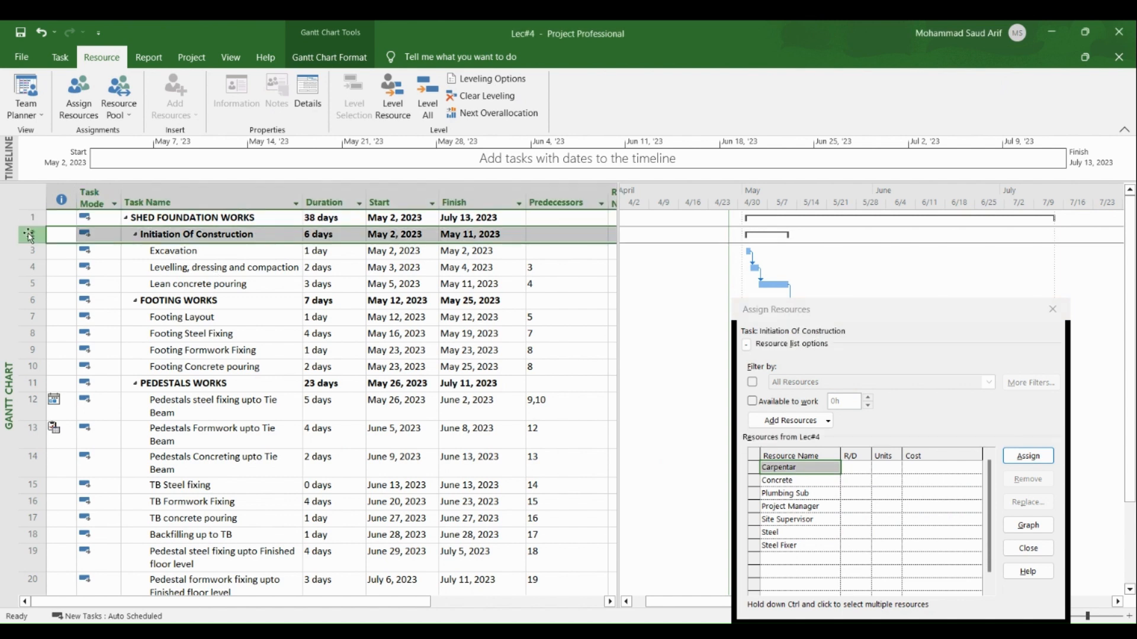
pyautogui.click(791, 507)
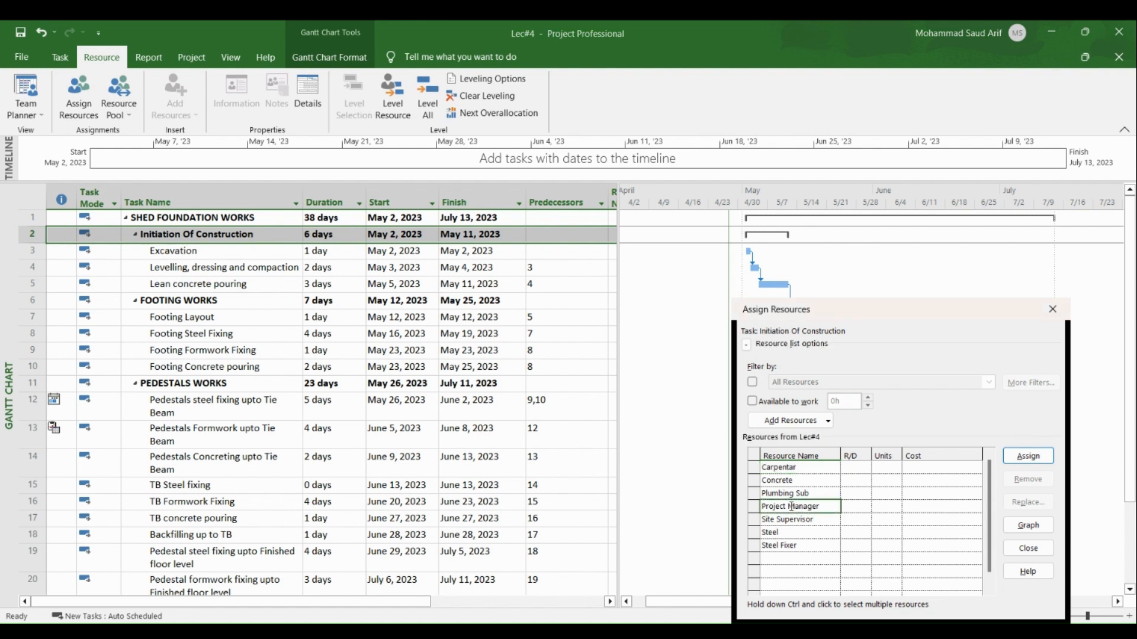
pyautogui.click(1050, 455)
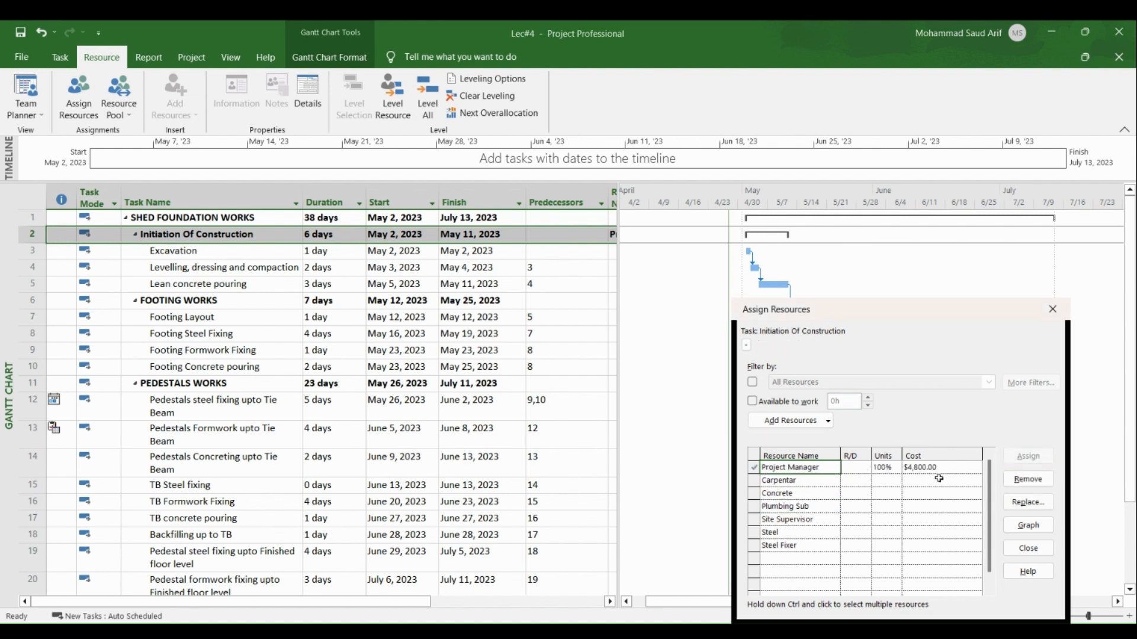
# Step: Set the Project Manager's assignment units on Initiation Of Construction to 20%, keeping Plumbing Sub unassigned
pyautogui.click(888, 469)
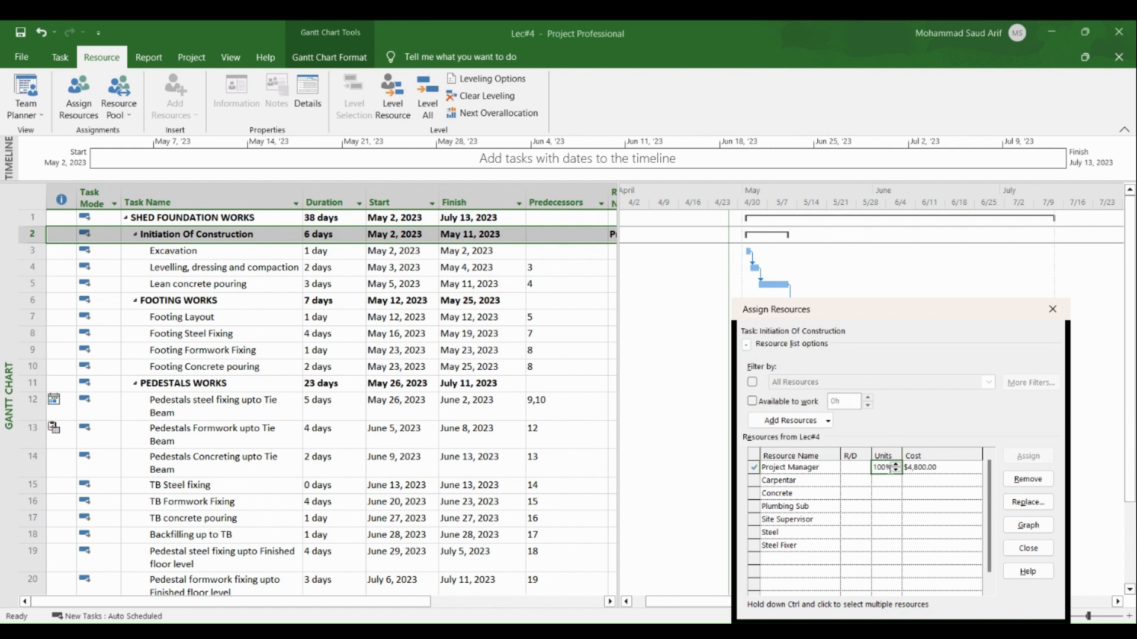
pyautogui.press('BackSpace')
pyautogui.press('BackSpace')
pyautogui.press('BackSpace')
pyautogui.press('BackSpace')
pyautogui.write('20')
pyautogui.click(881, 501)
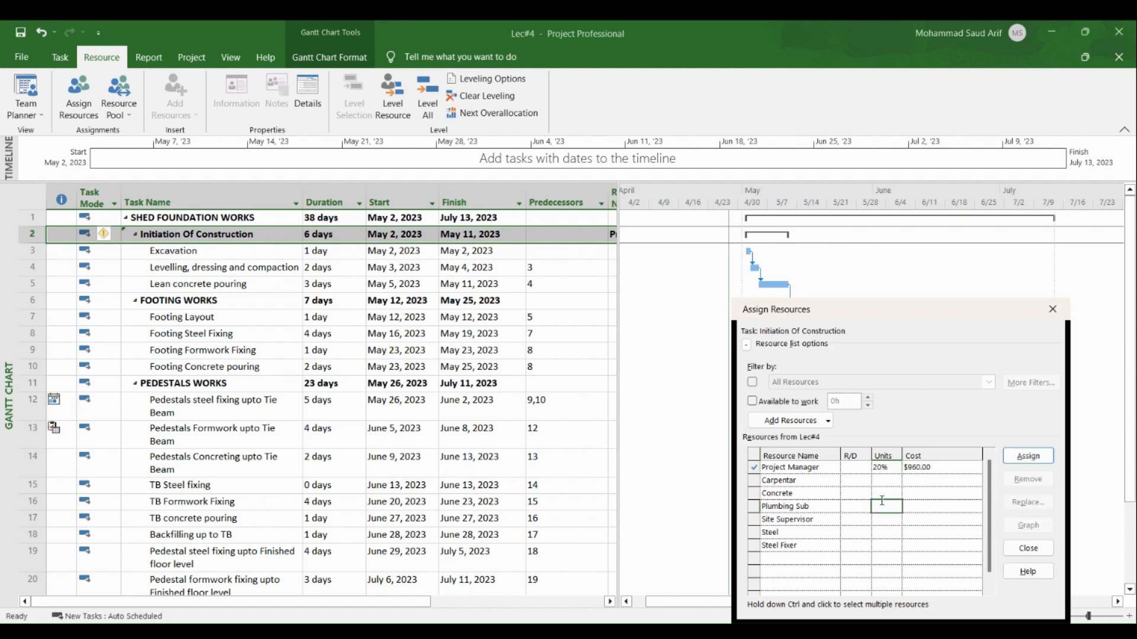
pyautogui.click(1017, 458)
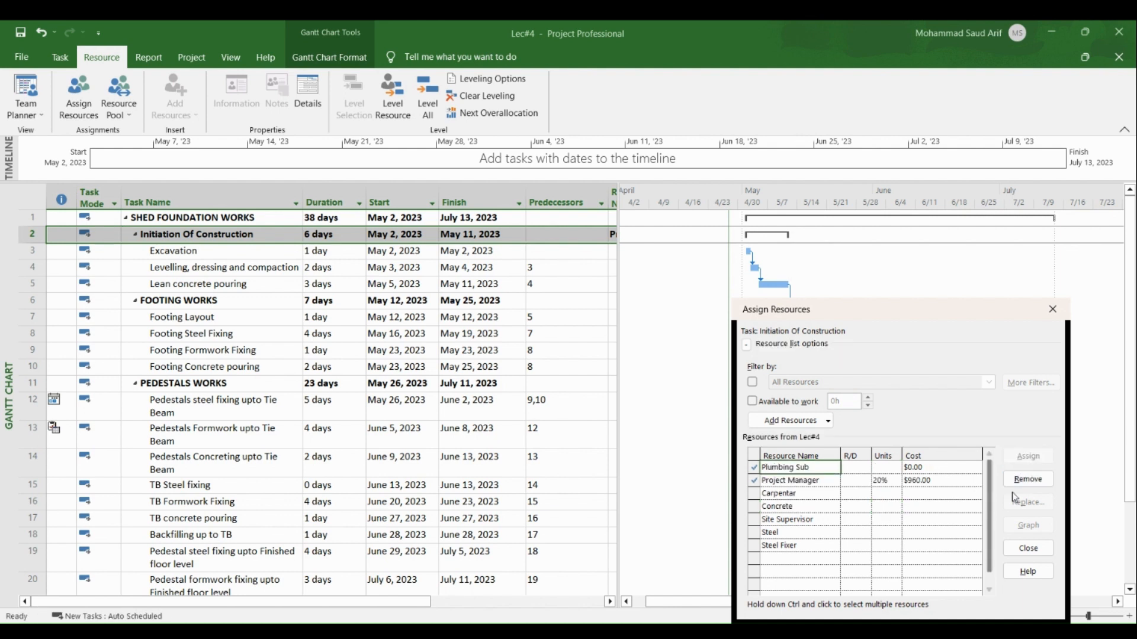
pyautogui.click(1028, 480)
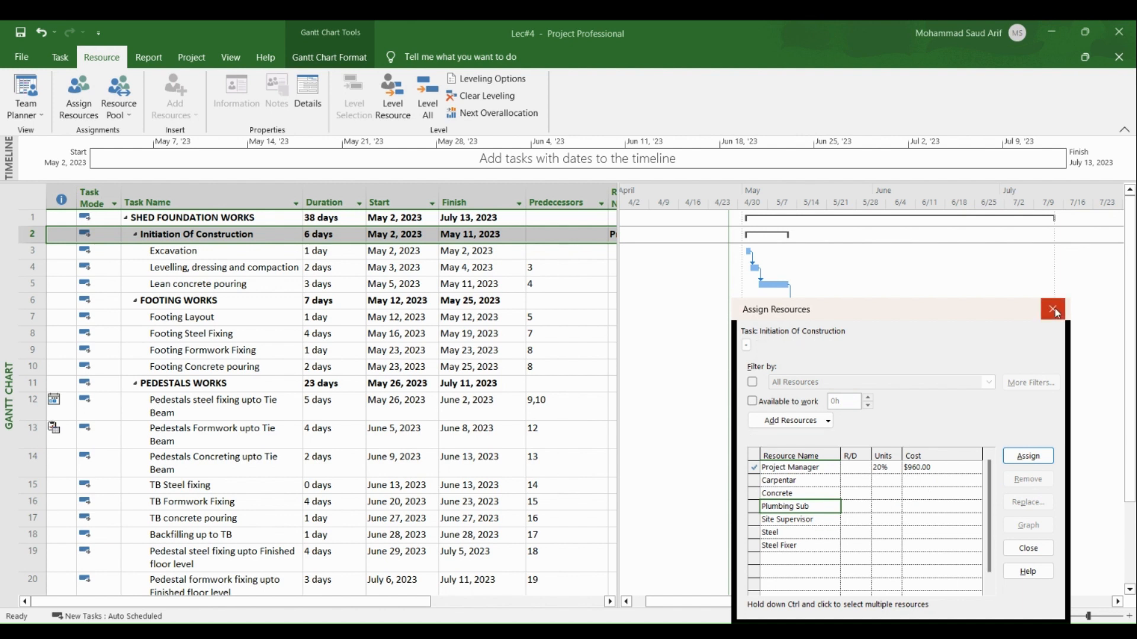
# Step: Assign Project Manager to the FOOTING WORKS summary task with units of 30%
pyautogui.click(177, 303)
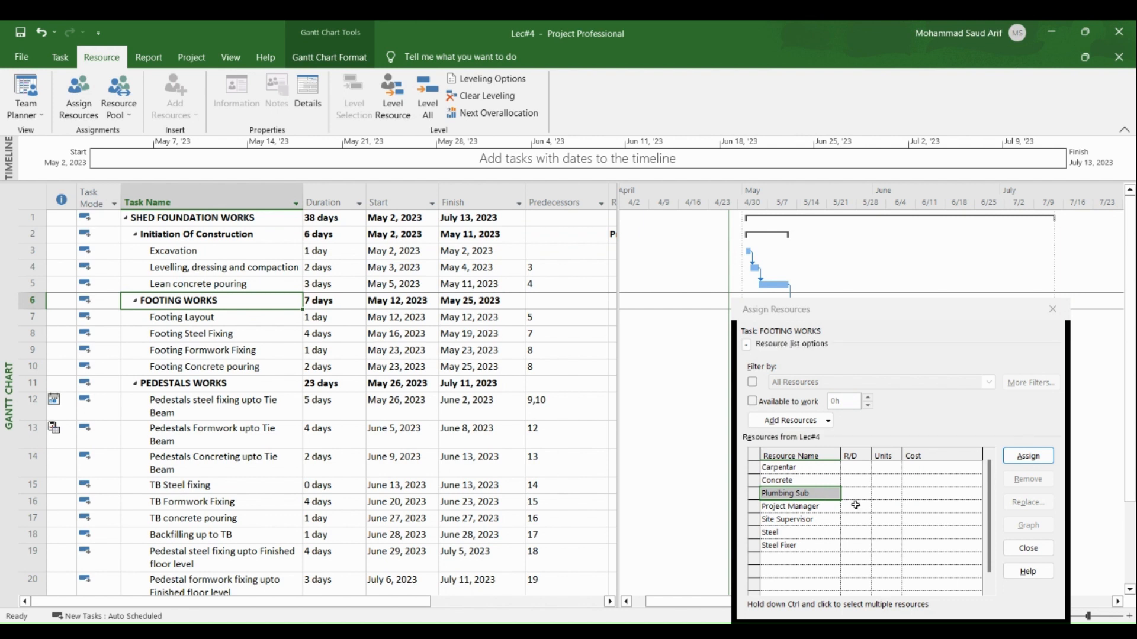
pyautogui.click(806, 506)
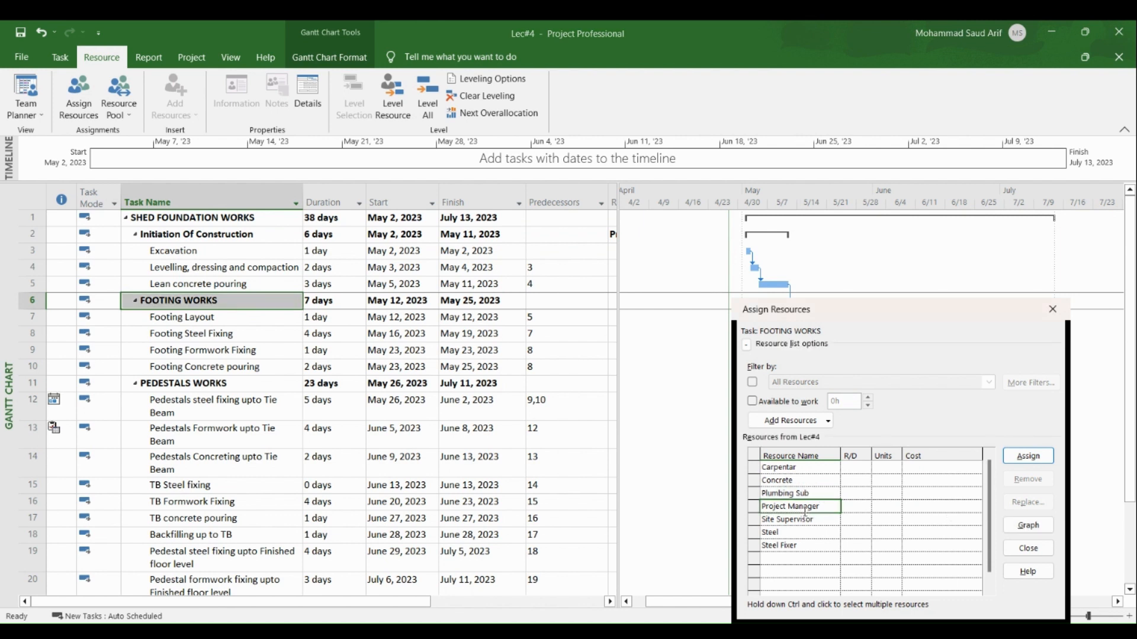
pyautogui.click(1028, 456)
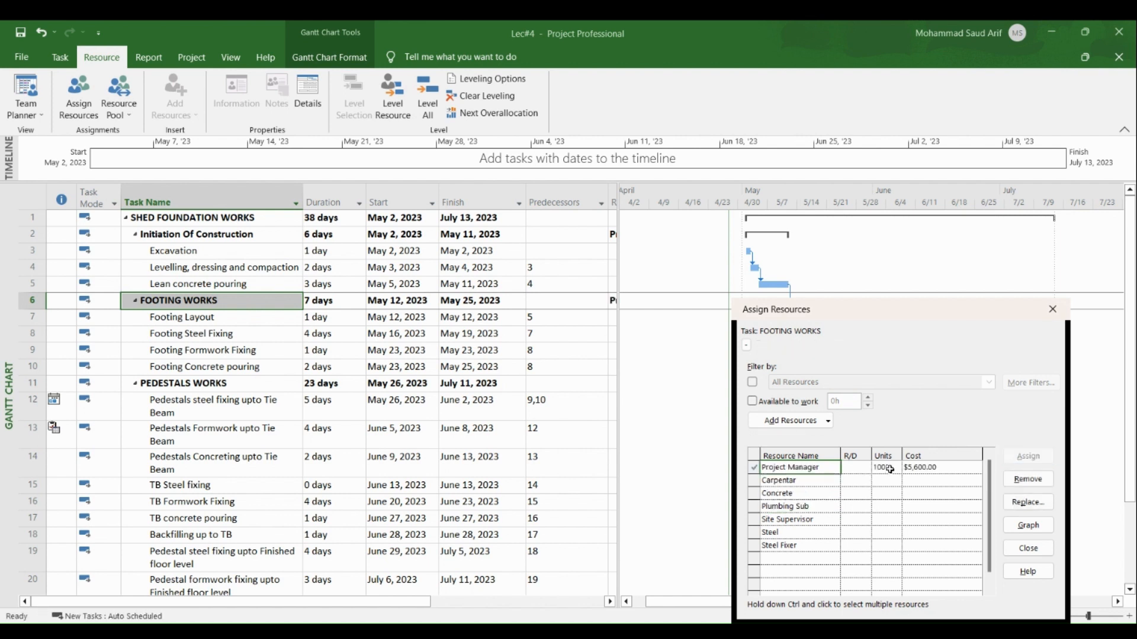
pyautogui.click(886, 468)
pyautogui.write('30')
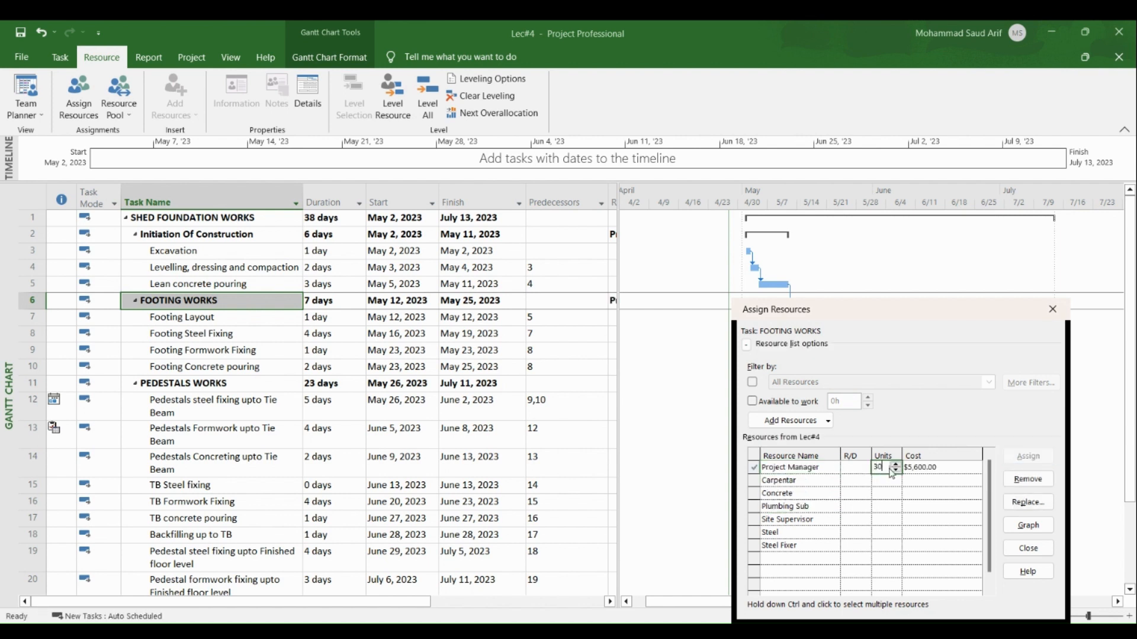
pyautogui.click(884, 519)
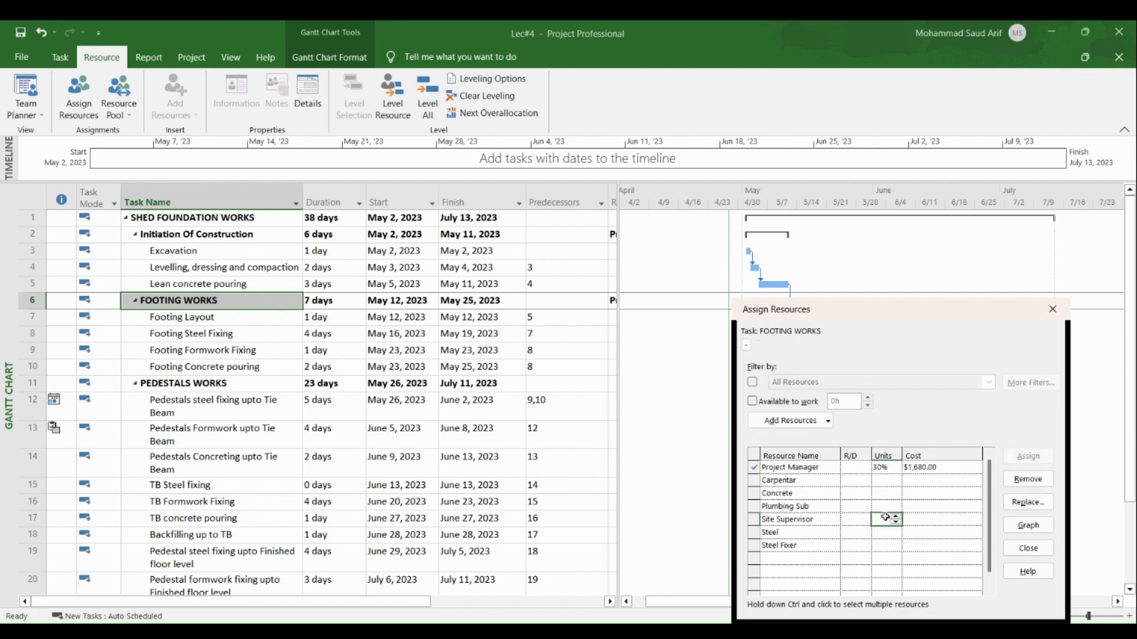
# Step: Assign Site Supervisor to the FOOTING WORKS summary task as well
pyautogui.click(883, 468)
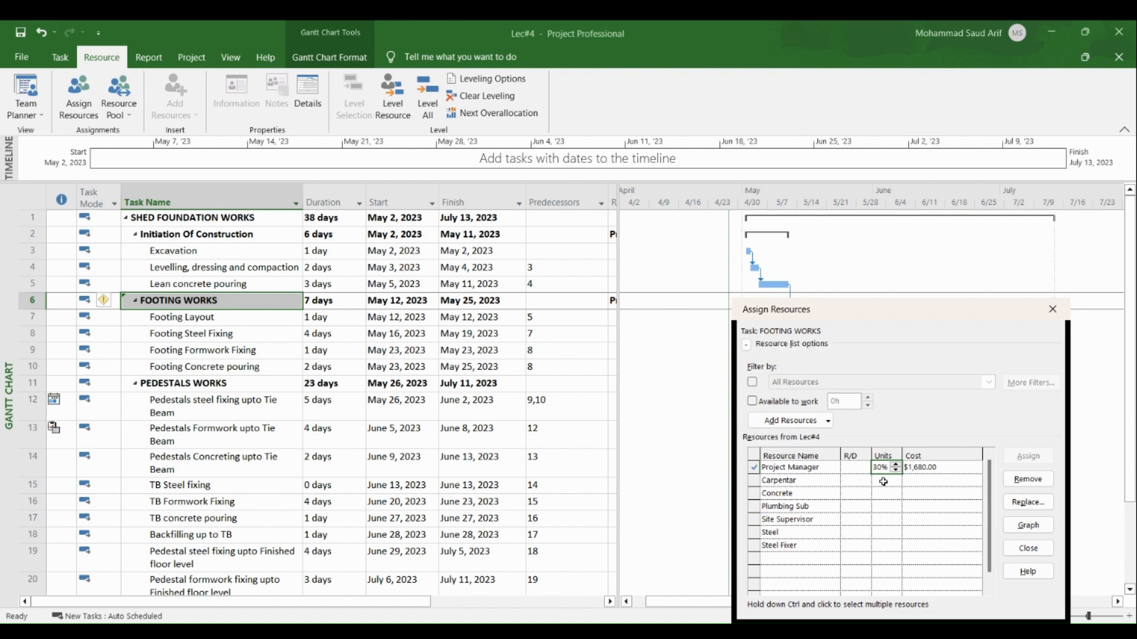
pyautogui.click(806, 519)
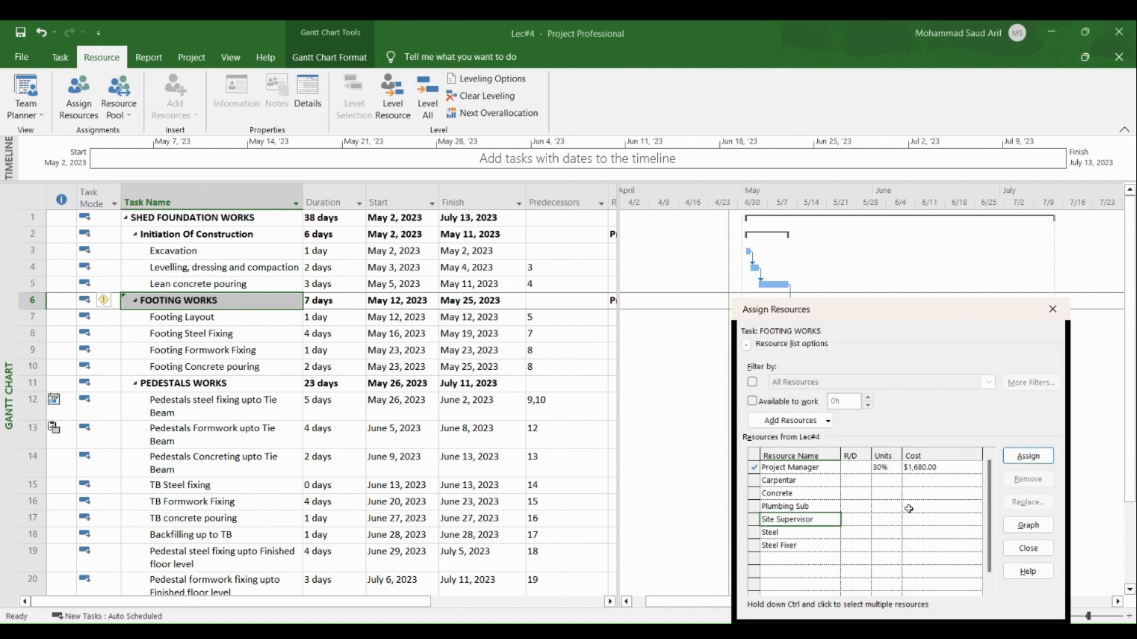
pyautogui.click(1027, 455)
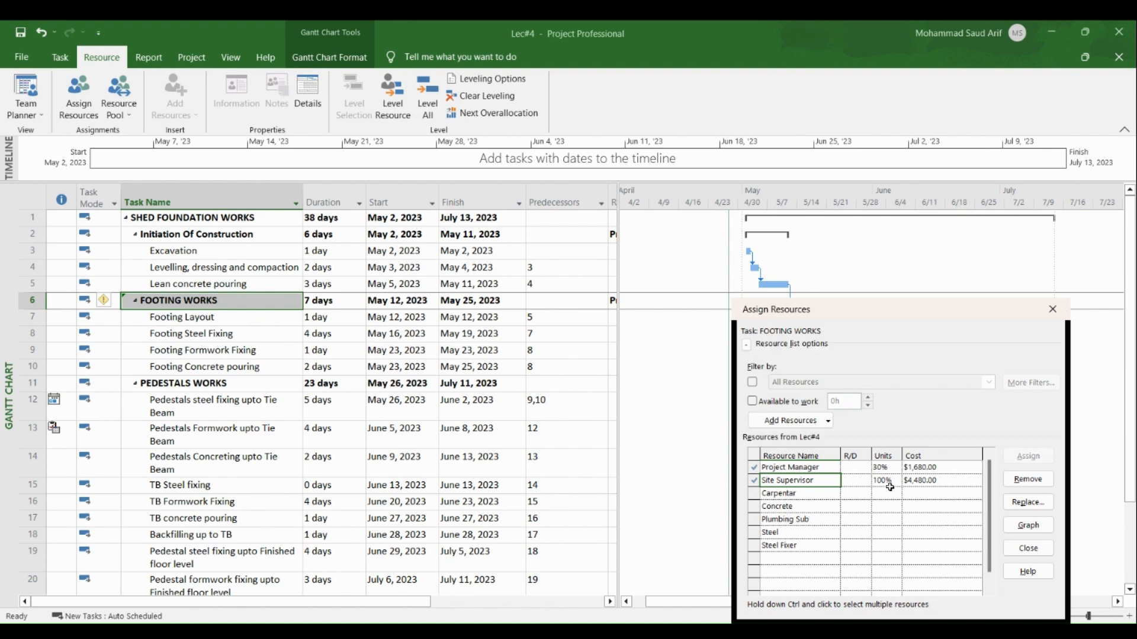
# Step: Assign Project Manager to the PEDESTALS WORKS summary task with units of 20%
pyautogui.click(262, 387)
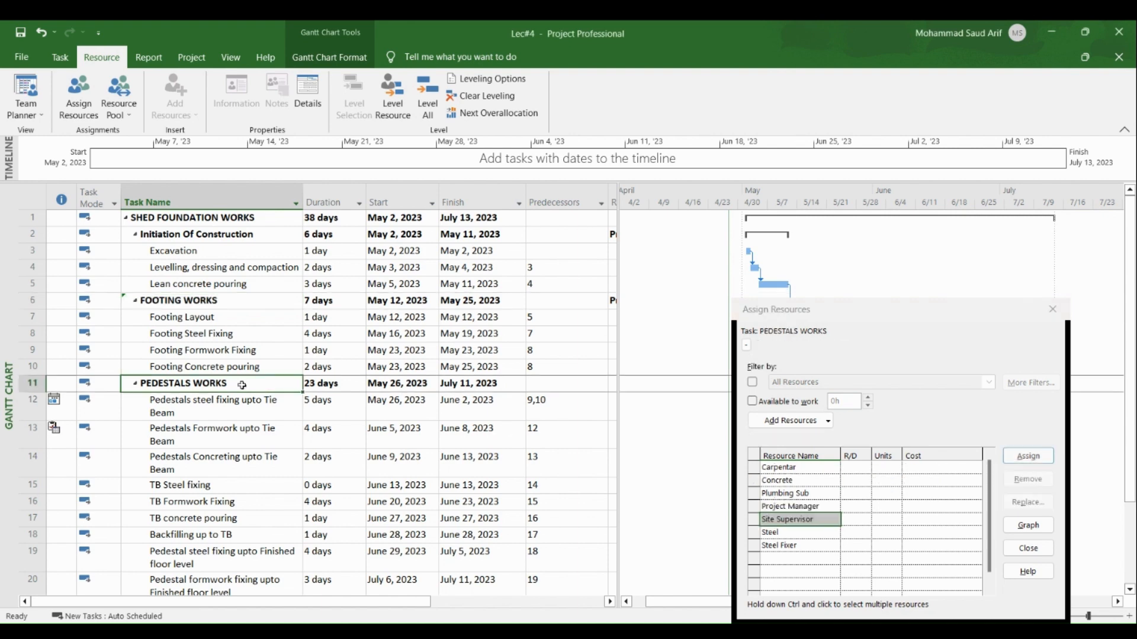
pyautogui.scroll(-2, 260, 394)
pyautogui.scroll(2, 256, 404)
pyautogui.click(810, 504)
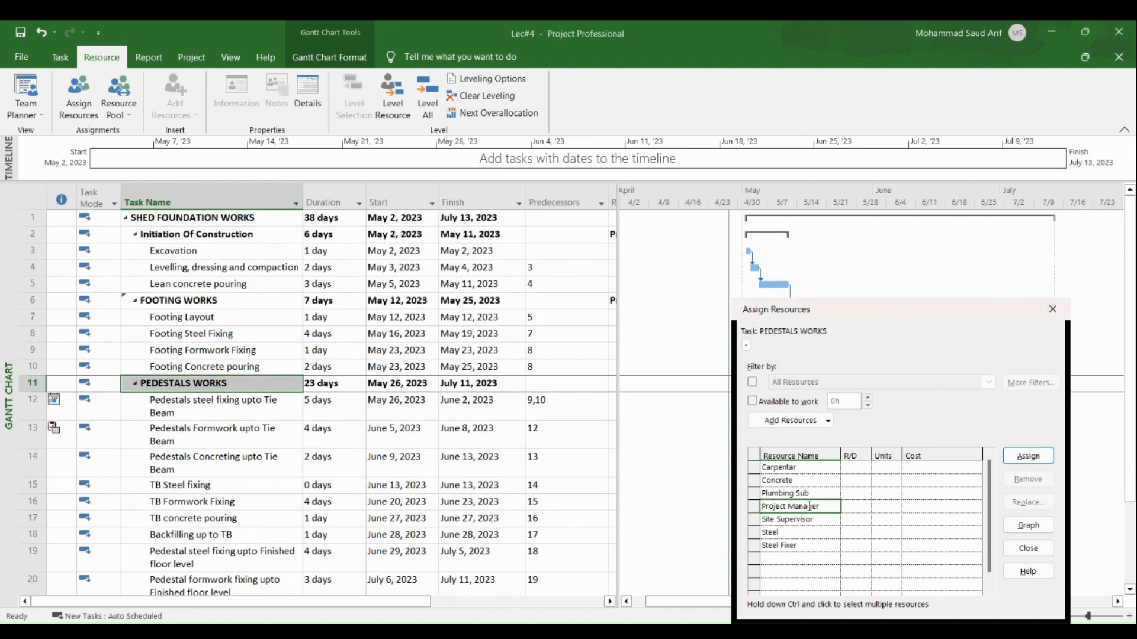
pyautogui.click(1027, 456)
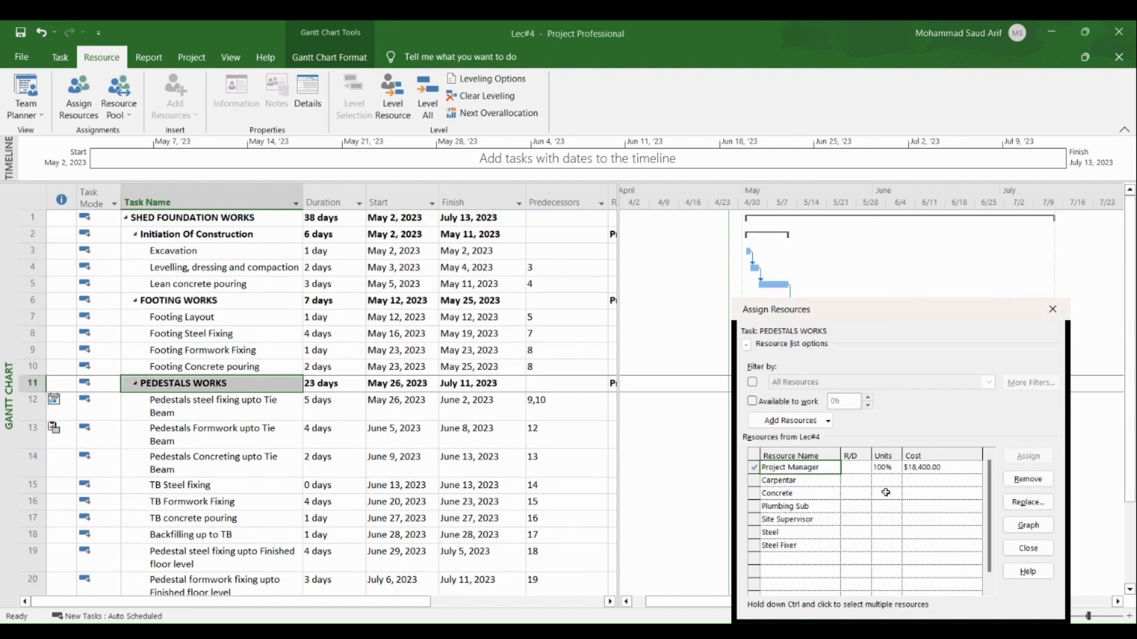
pyautogui.click(885, 467)
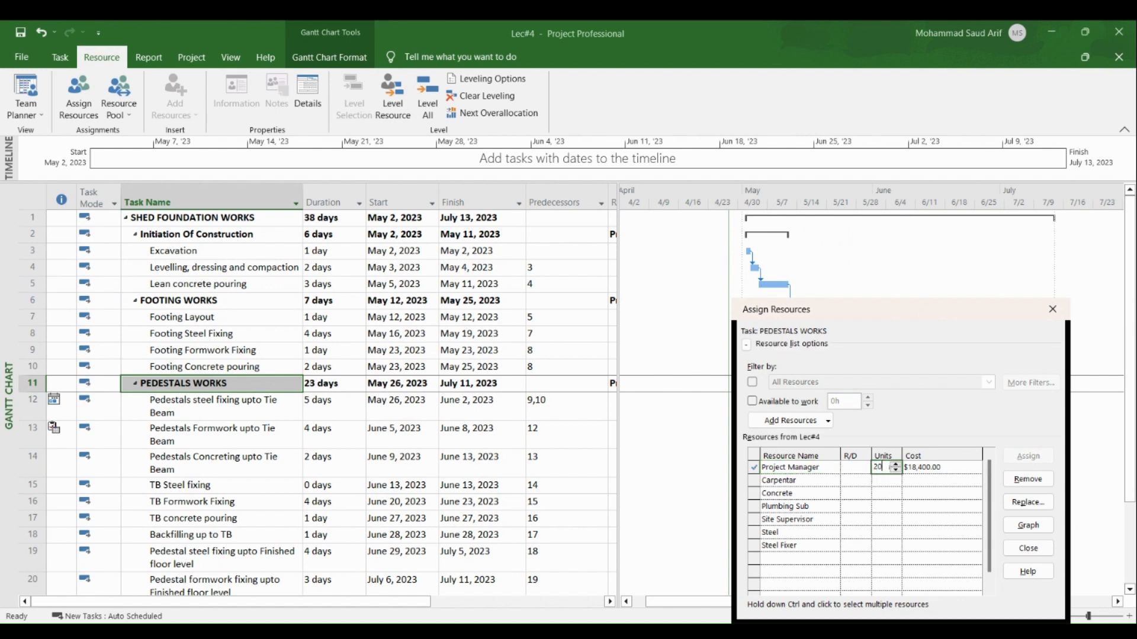
pyautogui.click(946, 527)
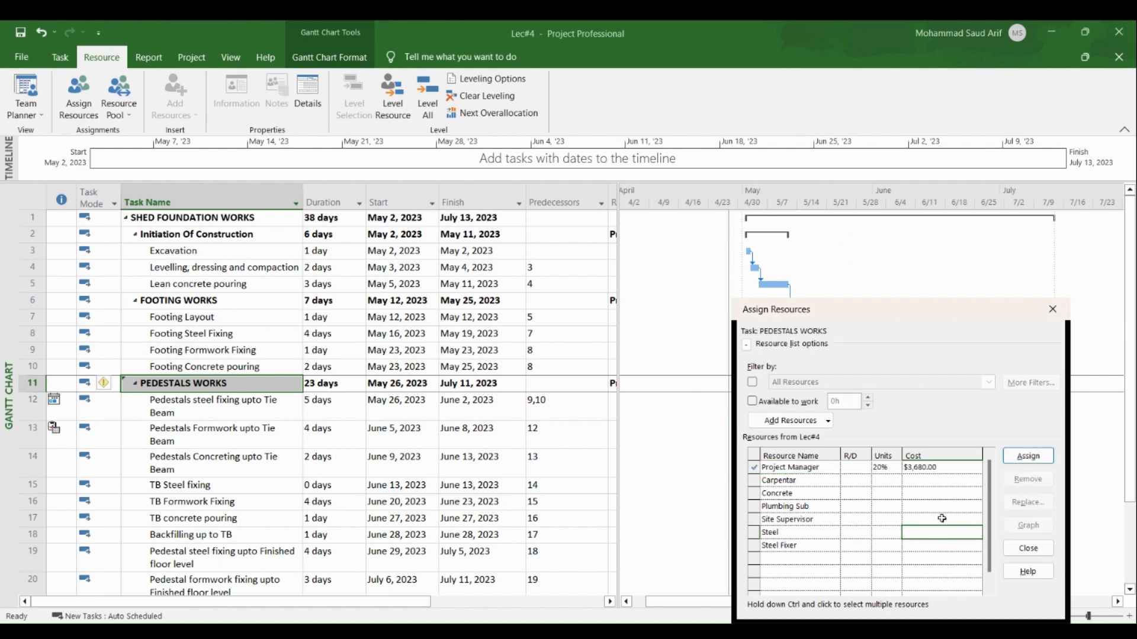
# Step: Assign Plumbing Sub and Site Supervisor to the PEDESTALS WORKS summary task as well
pyautogui.click(811, 506)
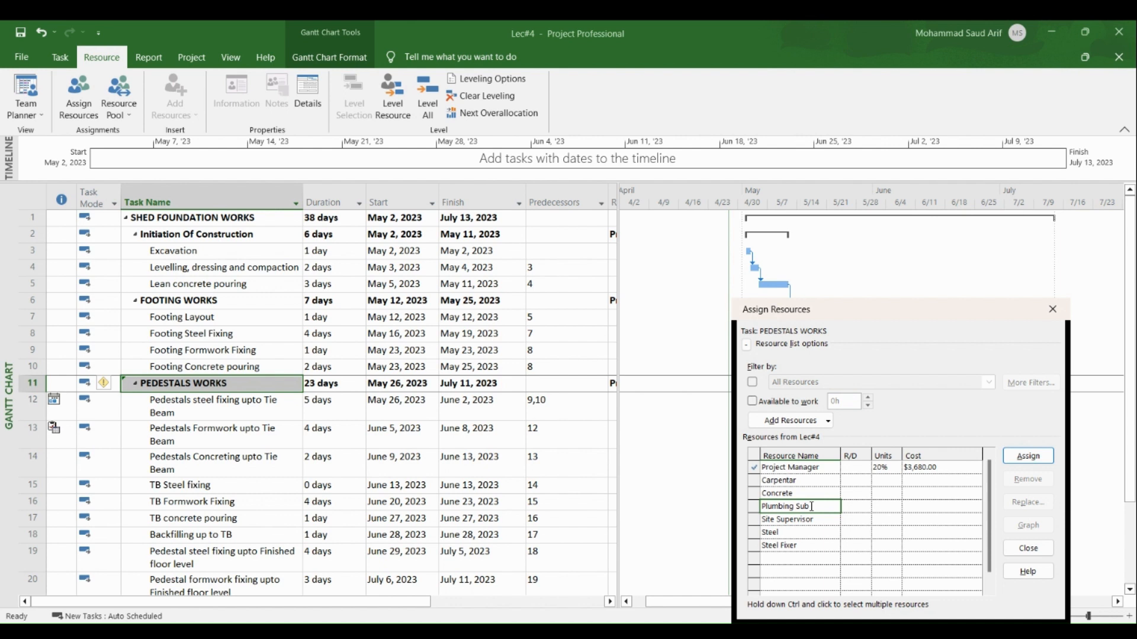
pyautogui.click(1028, 456)
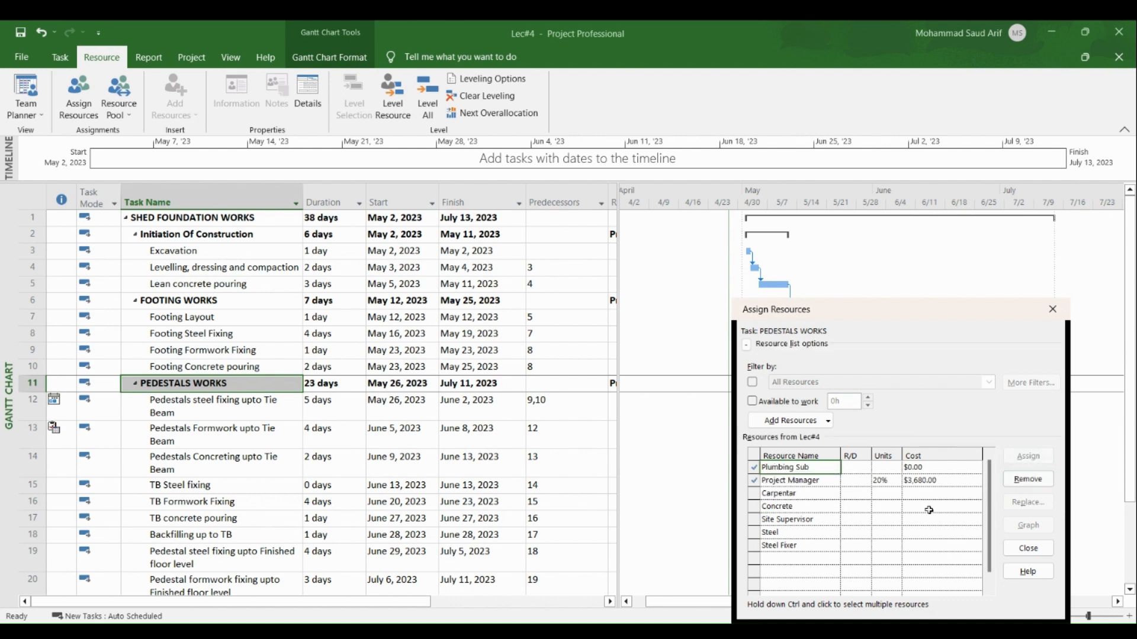
pyautogui.click(921, 470)
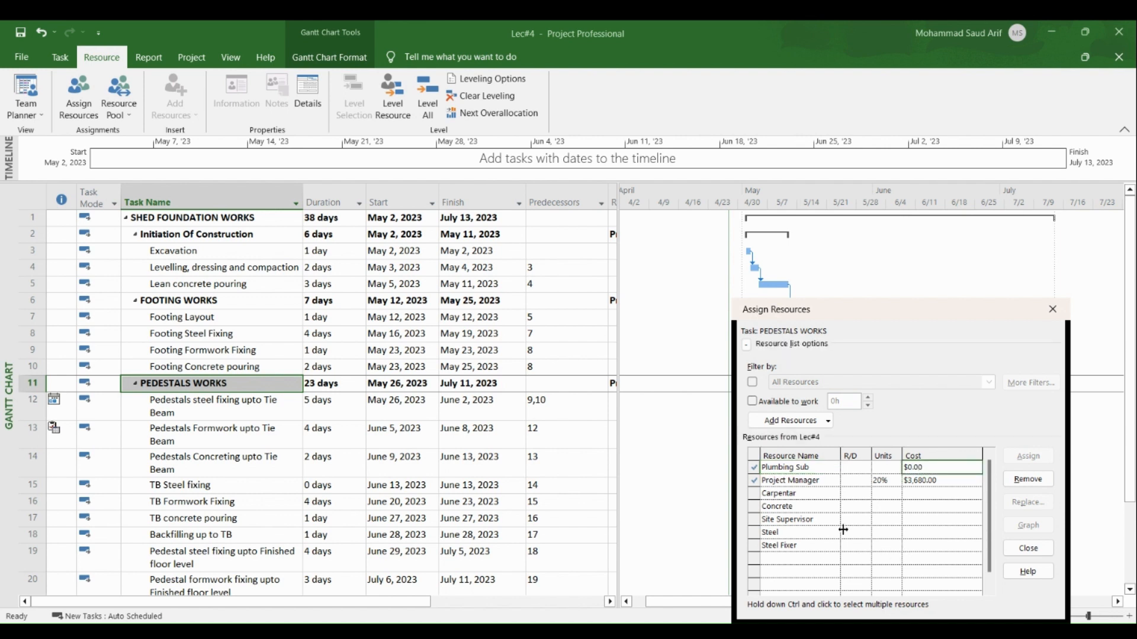
pyautogui.click(750, 519)
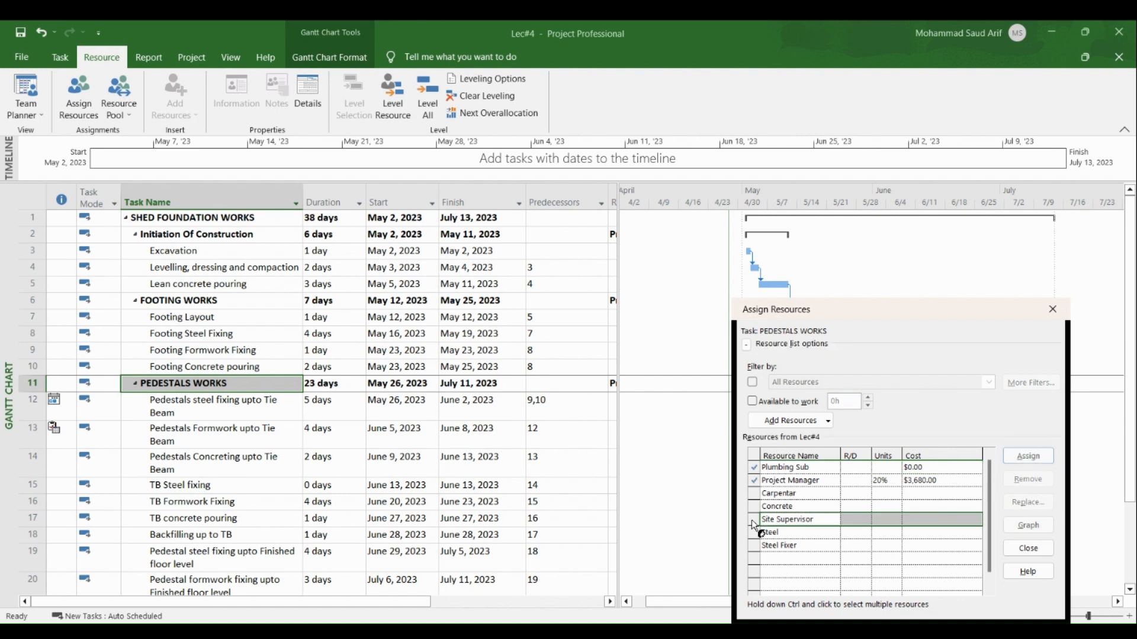
pyautogui.click(1020, 460)
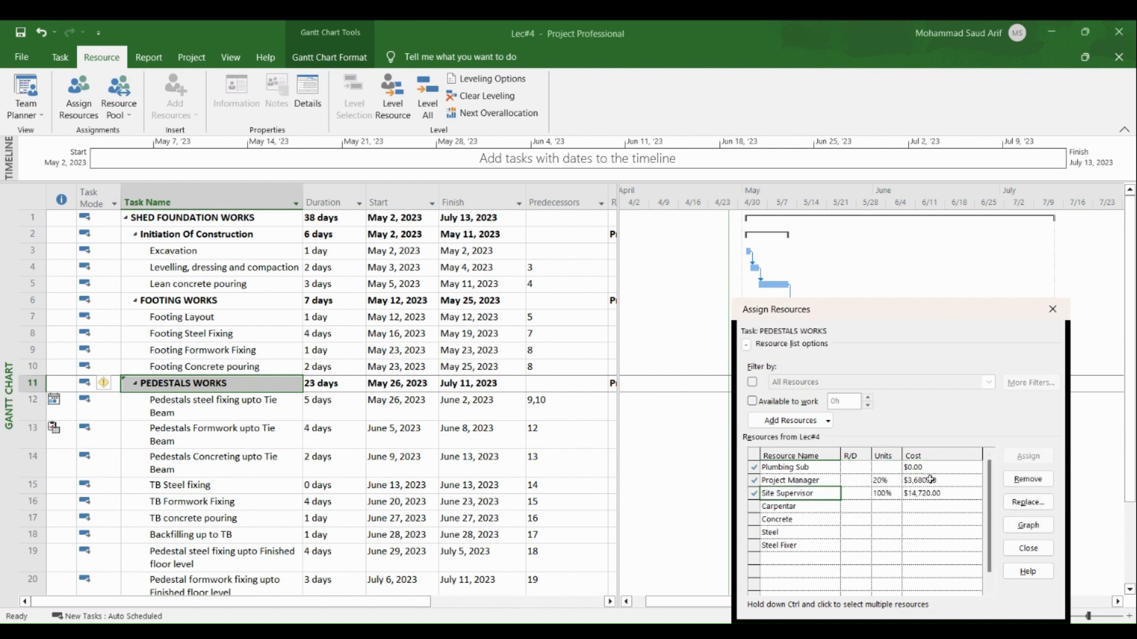
# Step: Set Plumbing Sub's cost on PEDESTALS WORKS to $1,500 and finish assigning resources there
pyautogui.click(912, 467)
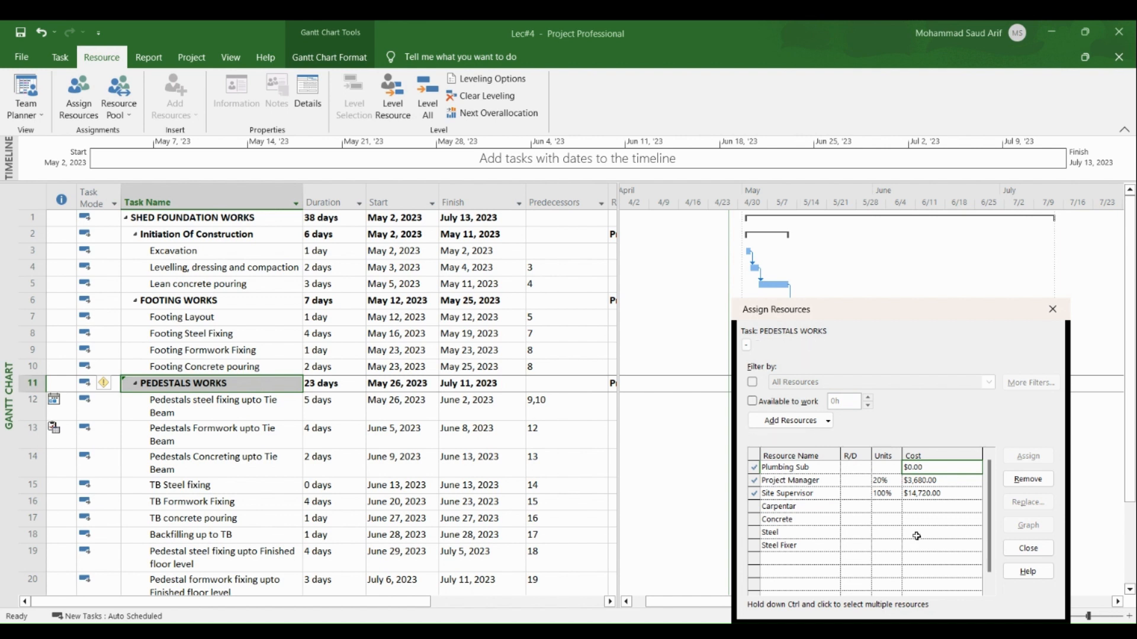
pyautogui.write('15000')
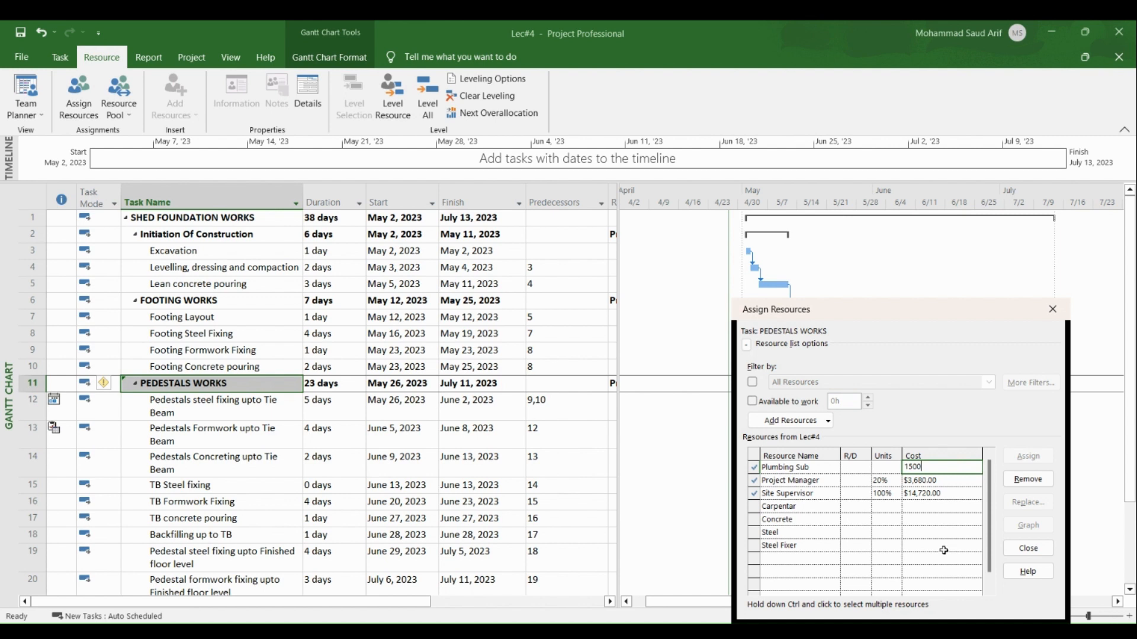
pyautogui.click(943, 550)
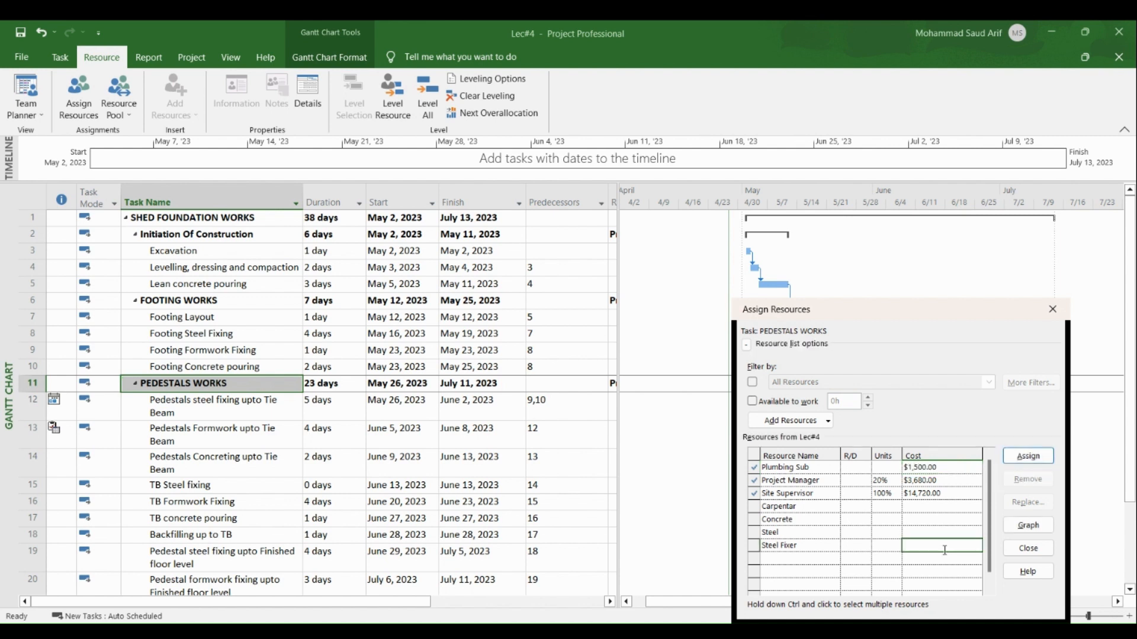
pyautogui.click(1060, 315)
# Step: Assign Project Manager with units of 10% and Site Supervisor to the FINISHING WORKS summary task
pyautogui.scroll(-3, 333, 490)
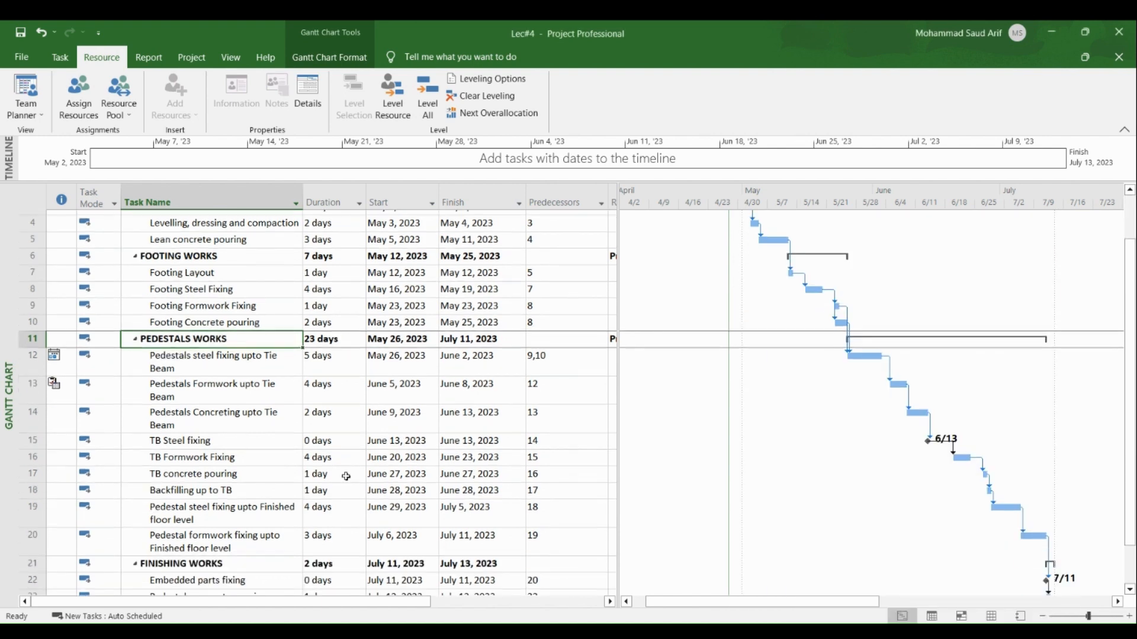
pyautogui.click(231, 462)
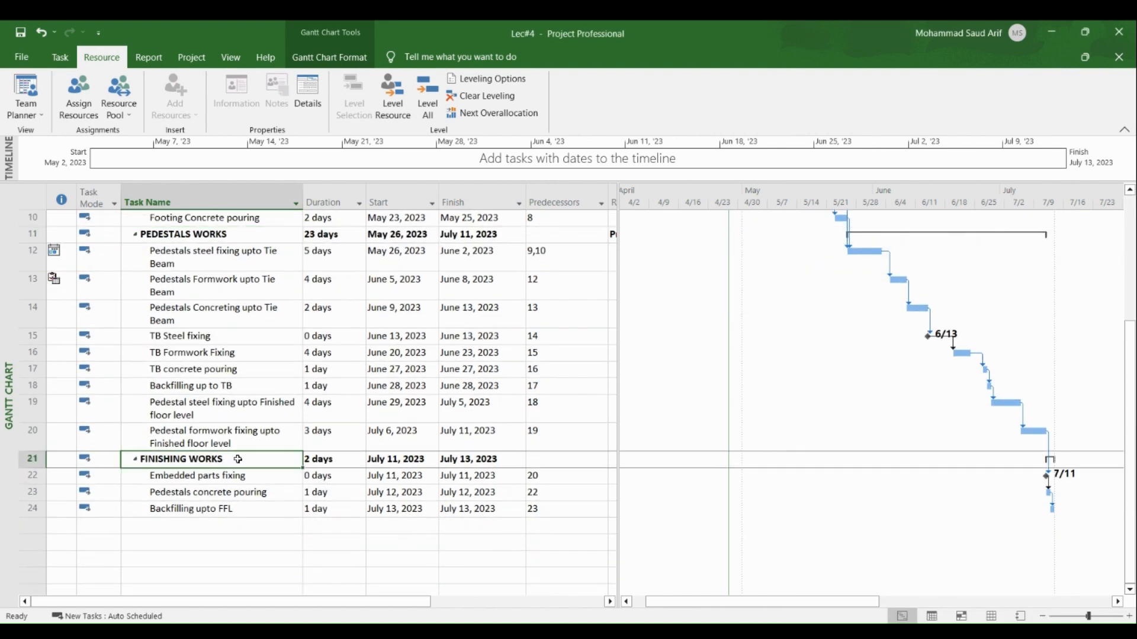
pyautogui.doubleClick(237, 459)
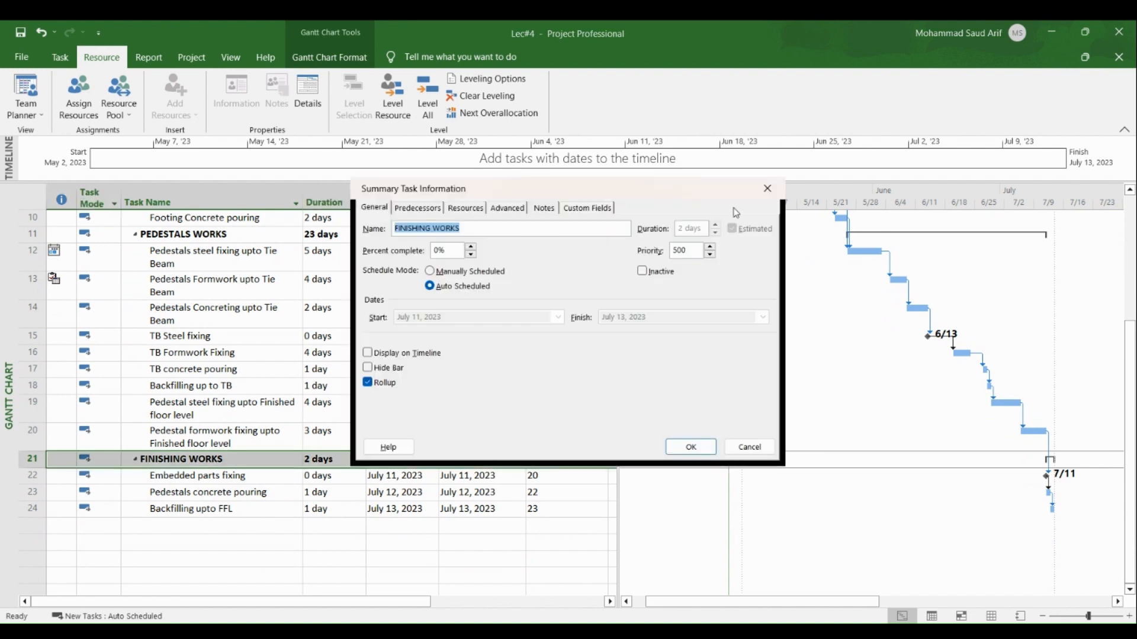
pyautogui.click(768, 187)
pyautogui.click(79, 95)
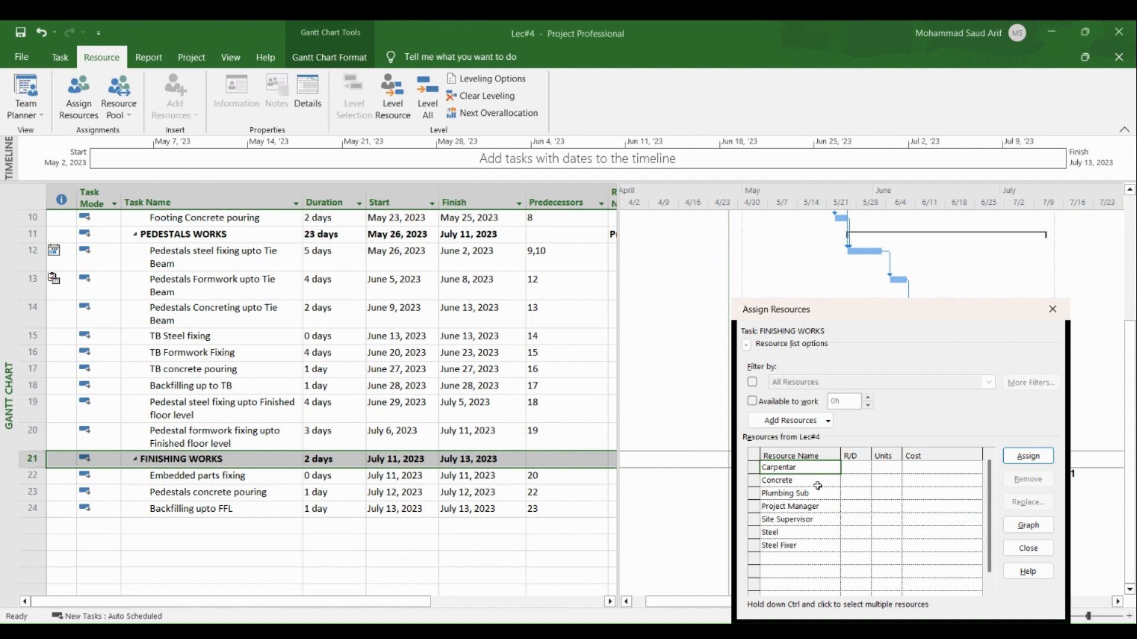
pyautogui.click(796, 507)
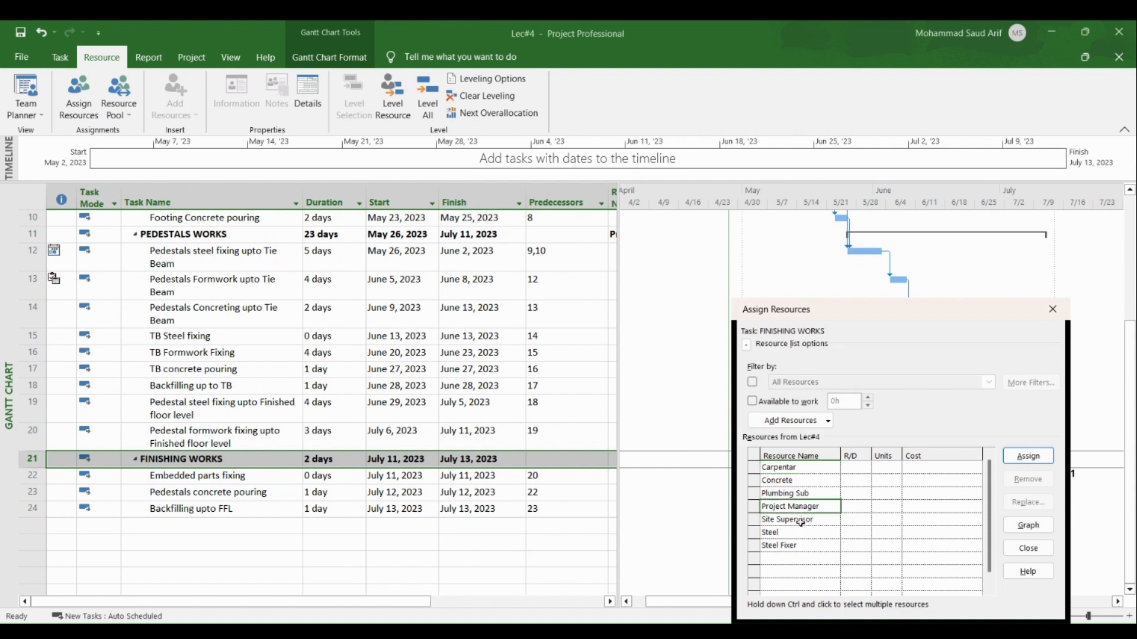
pyautogui.click(1016, 456)
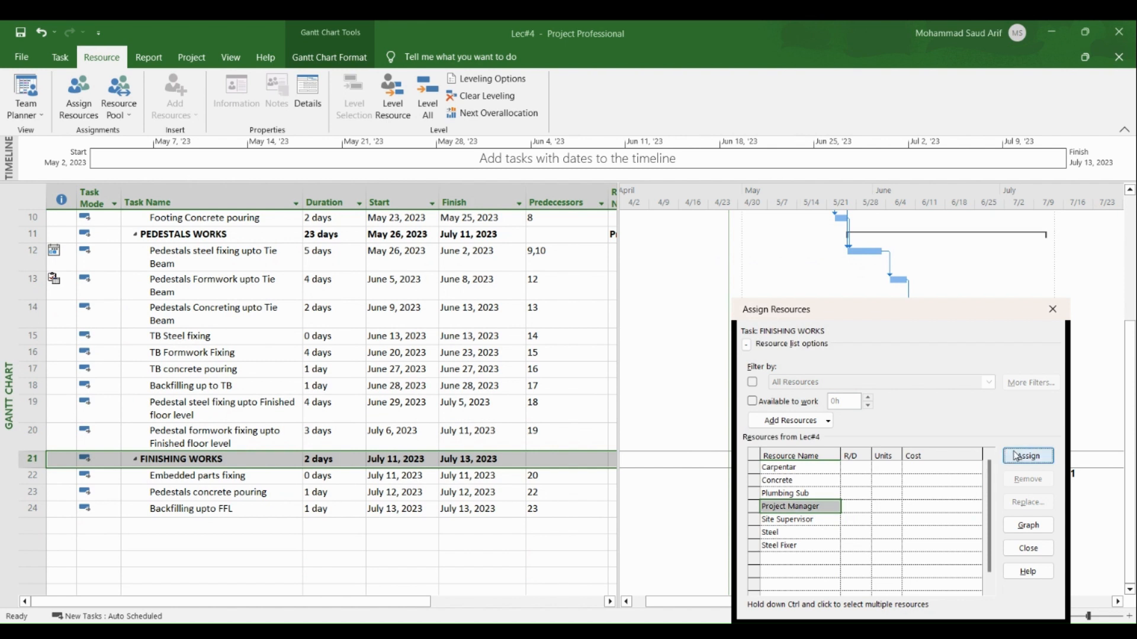
pyautogui.write('10')
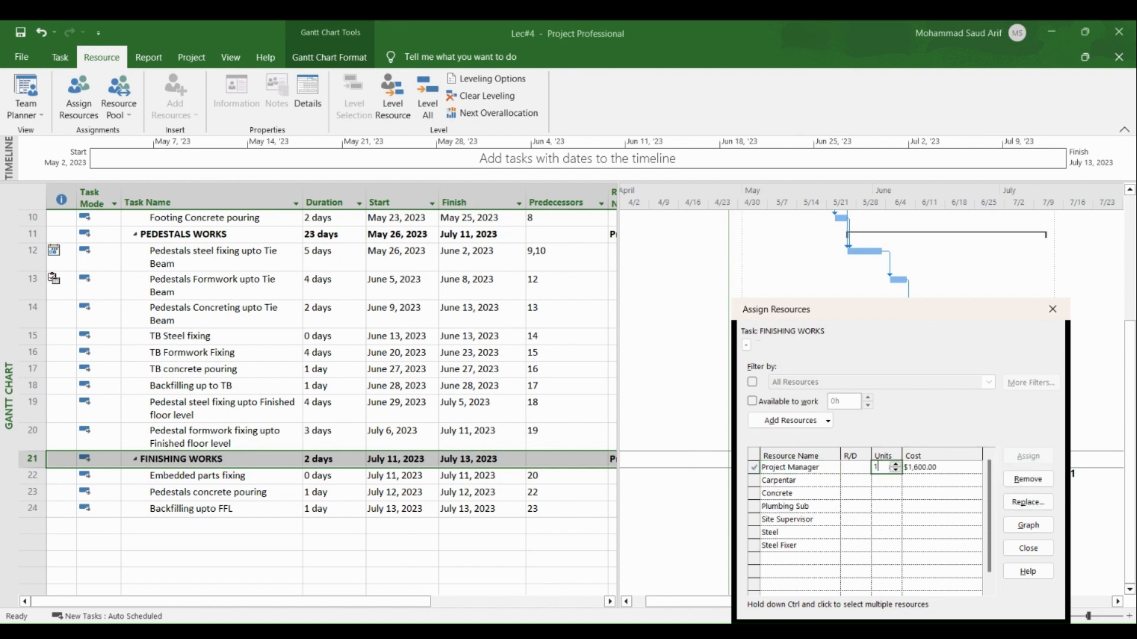
pyautogui.click(798, 524)
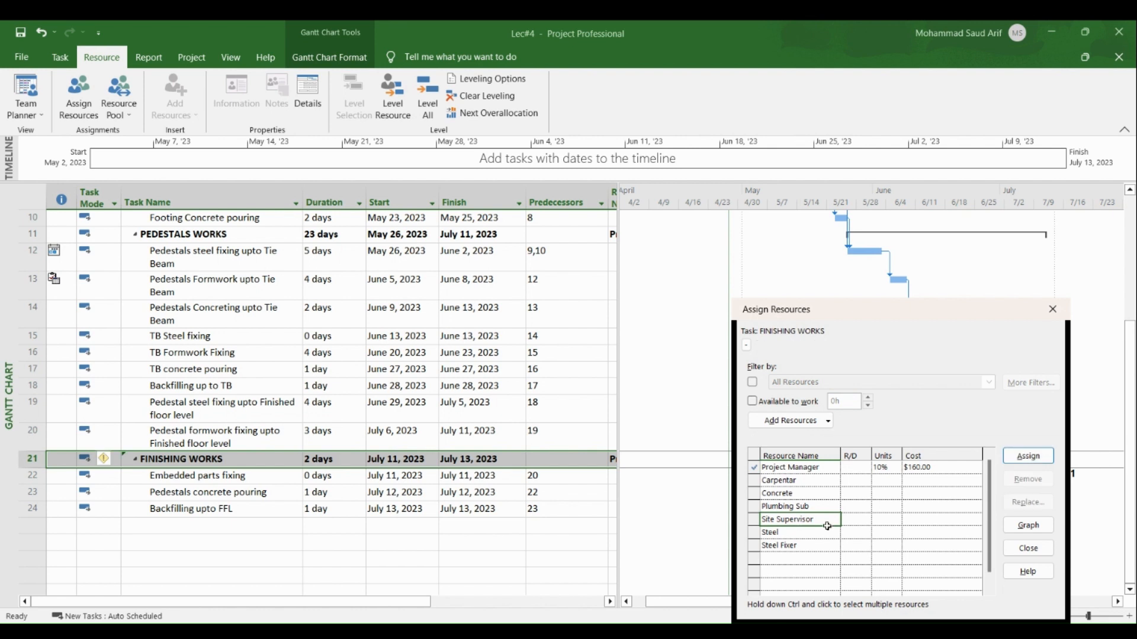
pyautogui.click(1028, 456)
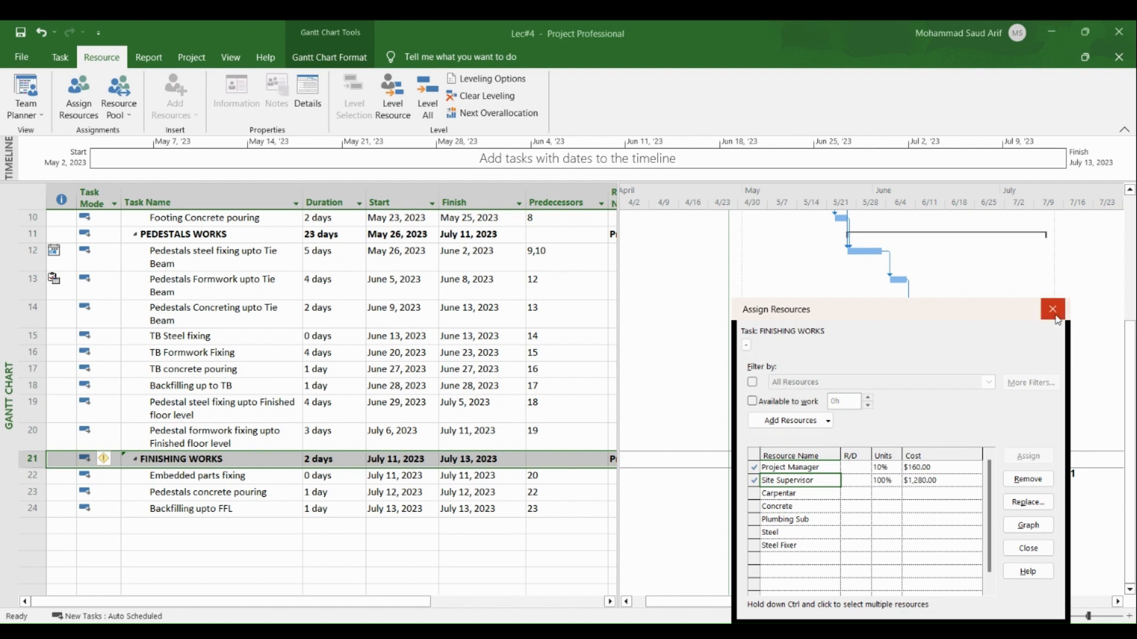
# Step: Assign the Steel resource to the Footing Steel Fixing task and set its units to 2
pyautogui.scroll(3, 373, 323)
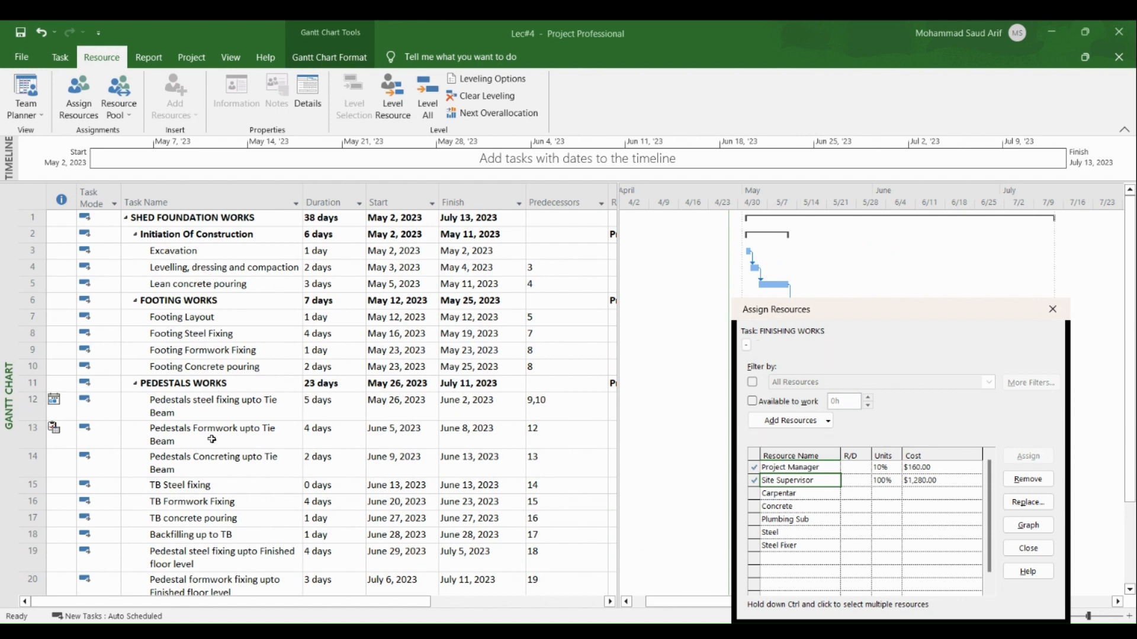
pyautogui.click(206, 340)
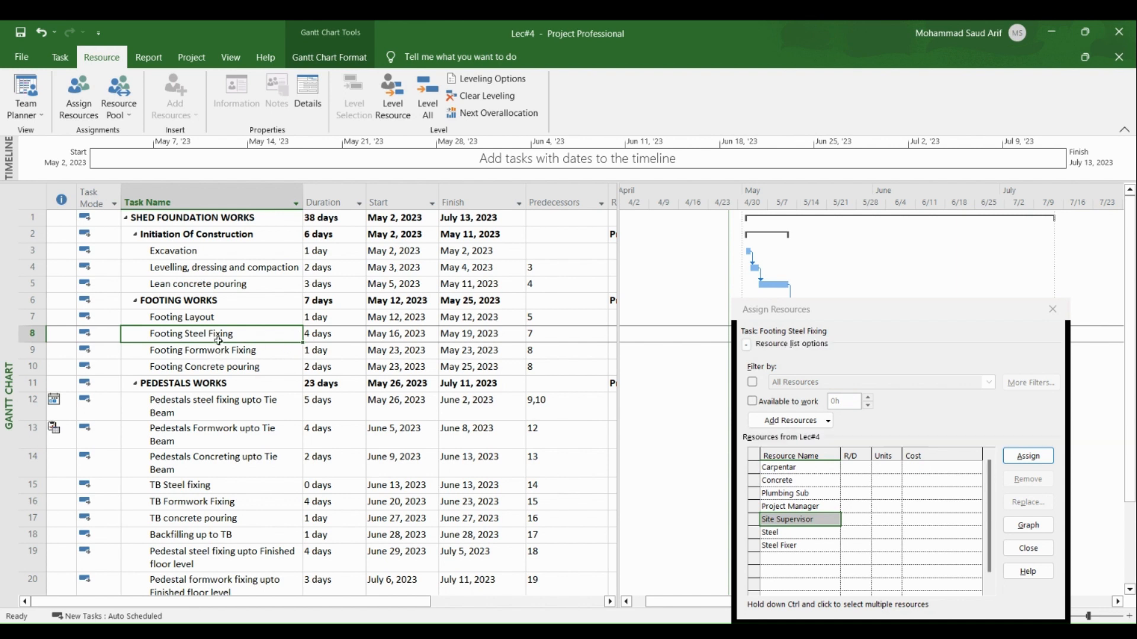
pyautogui.click(776, 532)
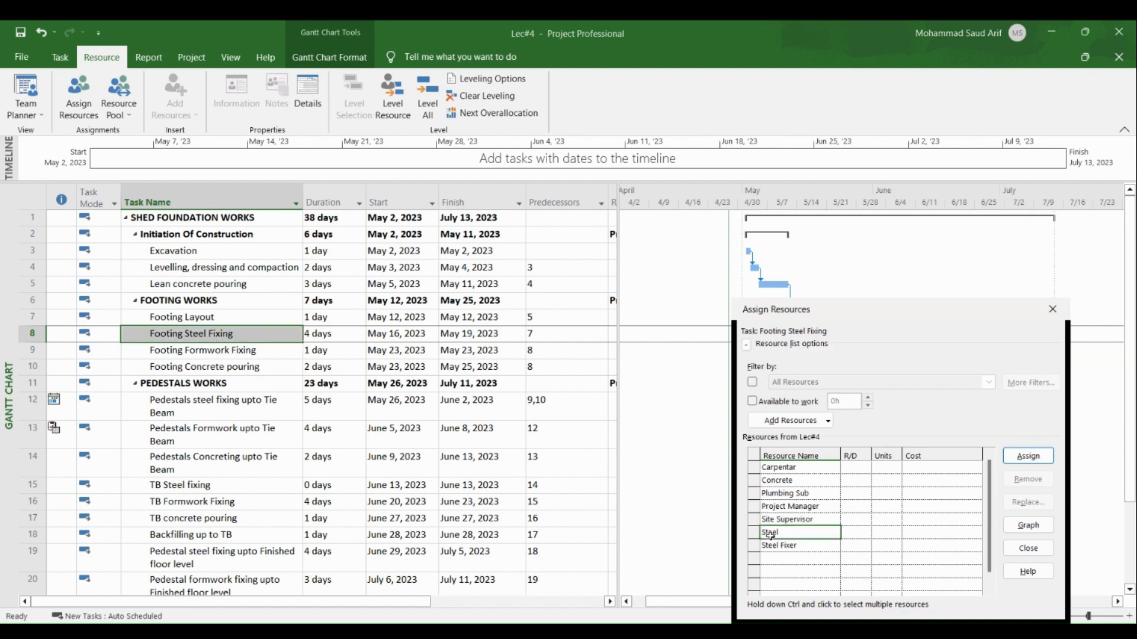
pyautogui.click(1028, 456)
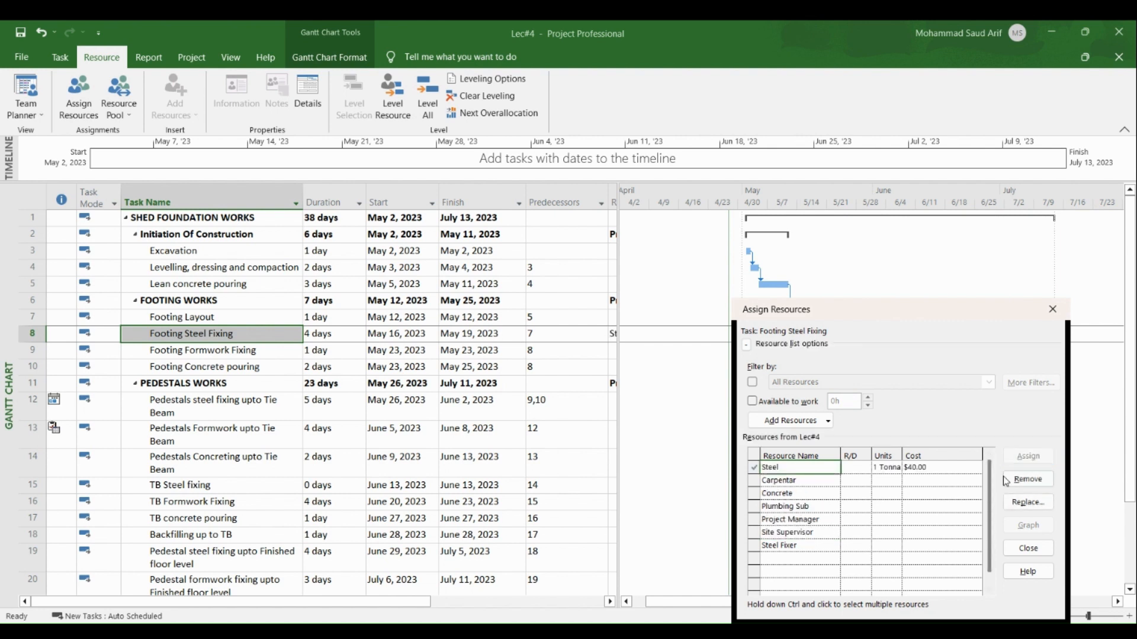
pyautogui.click(894, 468)
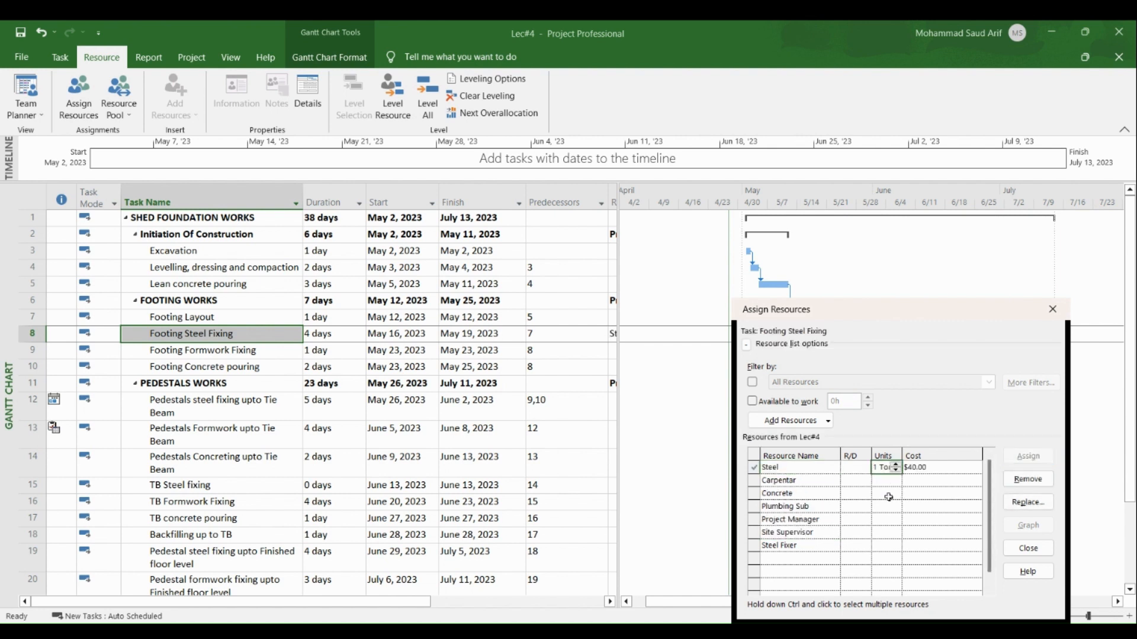
pyautogui.click(896, 466)
pyautogui.click(926, 518)
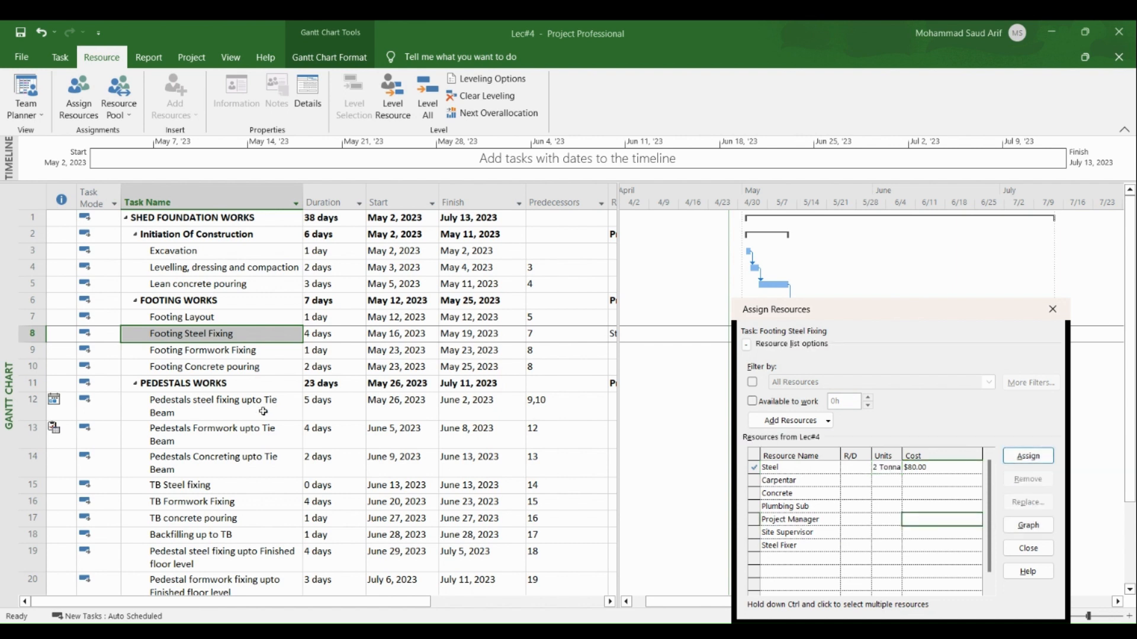
# Step: Assign the Steel resource to the TB Steel fixing task and set its units to 3
pyautogui.click(203, 484)
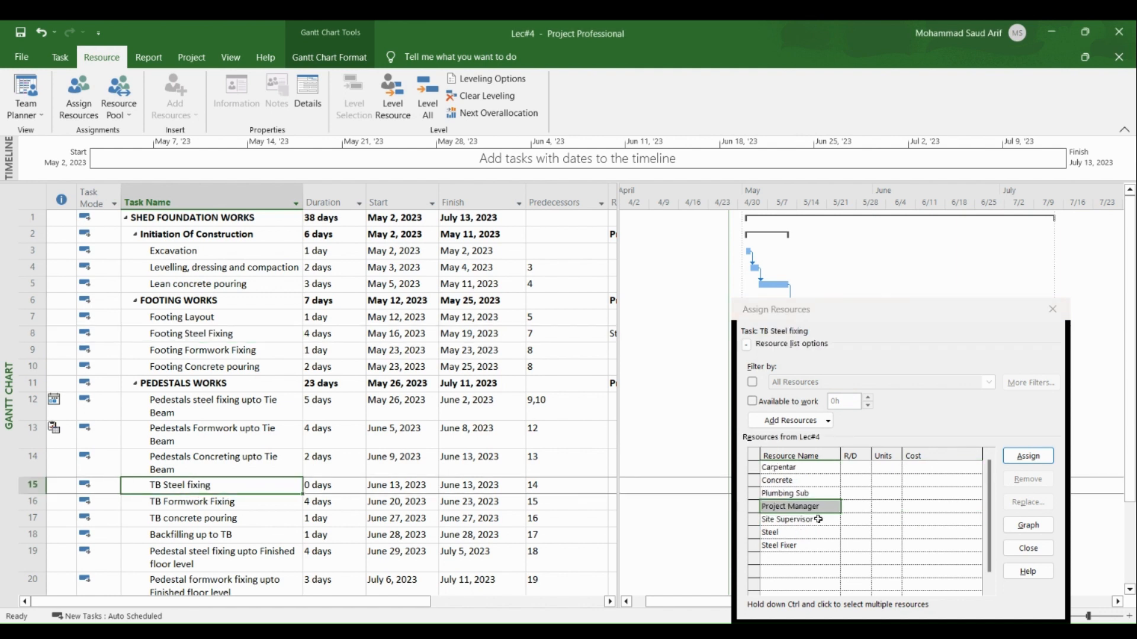
pyautogui.click(782, 535)
pyautogui.click(1028, 456)
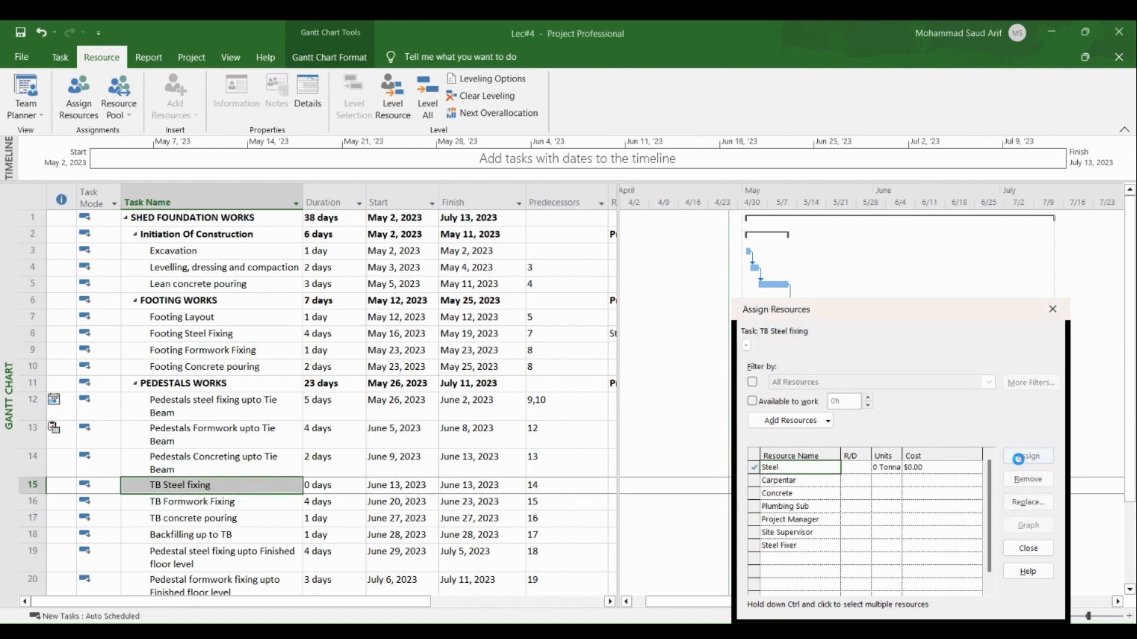
pyautogui.click(882, 468)
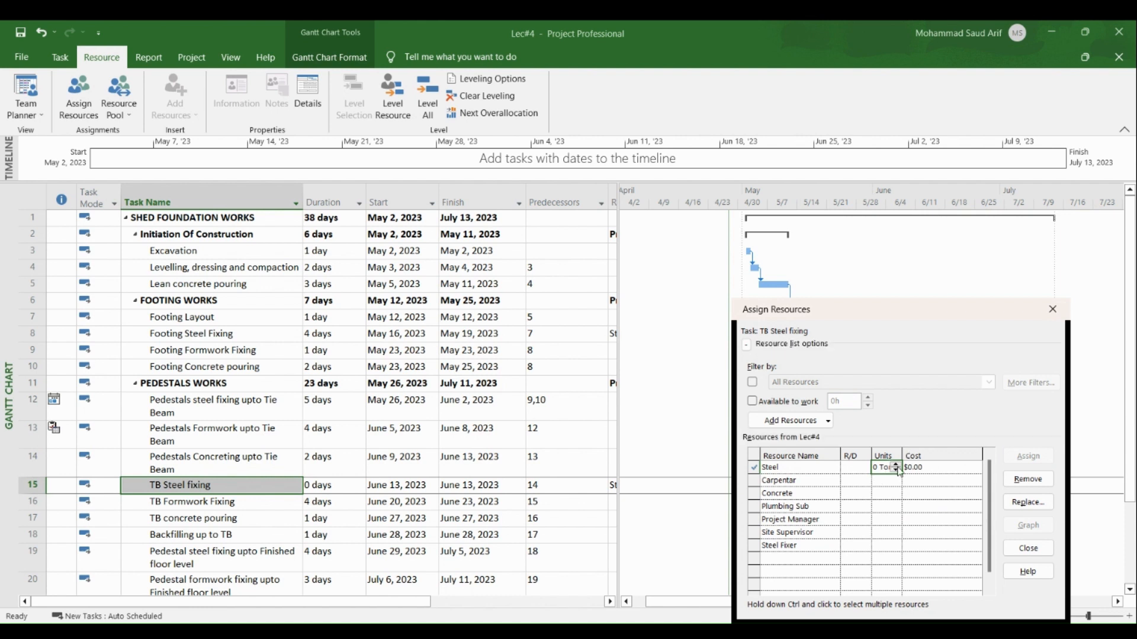
pyautogui.click(896, 465)
pyautogui.click(891, 493)
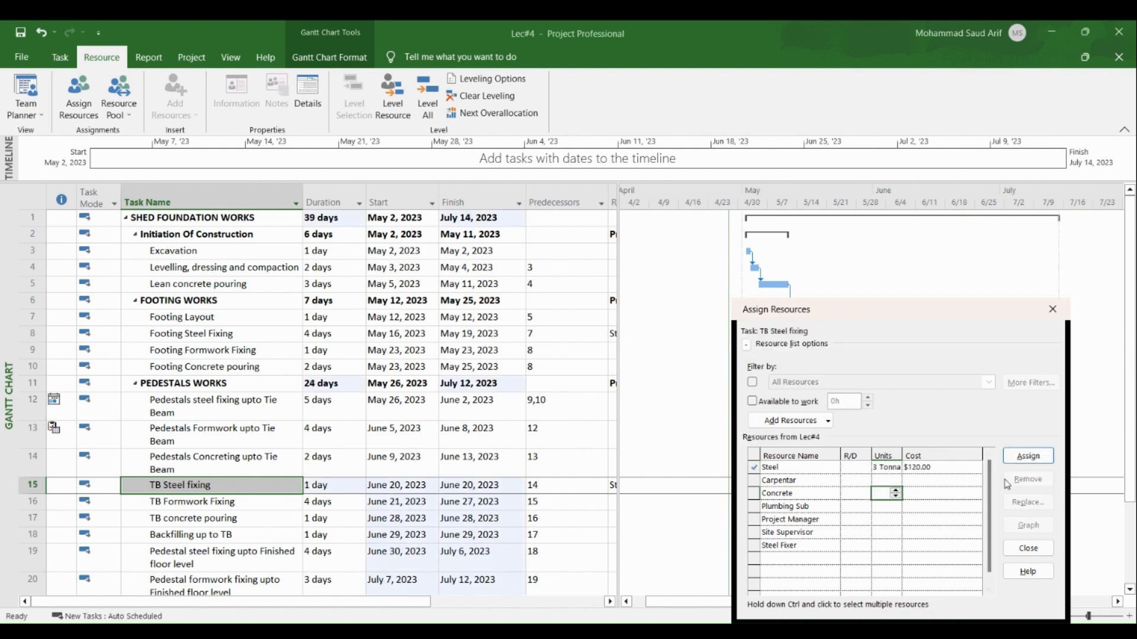
# Step: Assign the Concrete resource to the Footing Concrete pouring task and set its units to 3
pyautogui.scroll(-3, 433, 486)
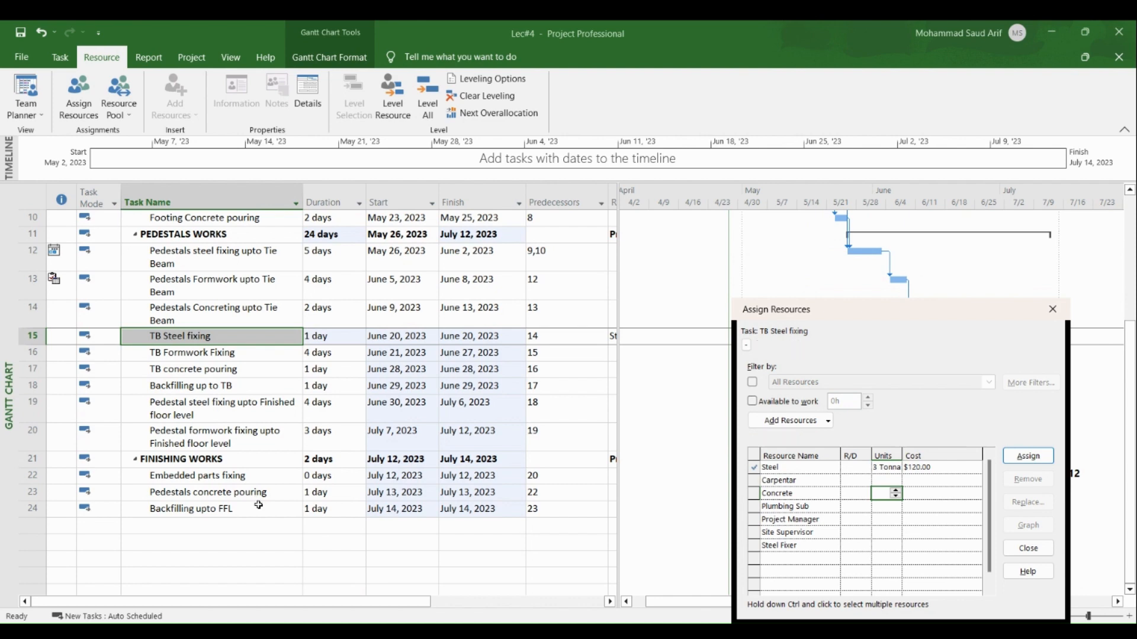
pyautogui.scroll(3, 257, 501)
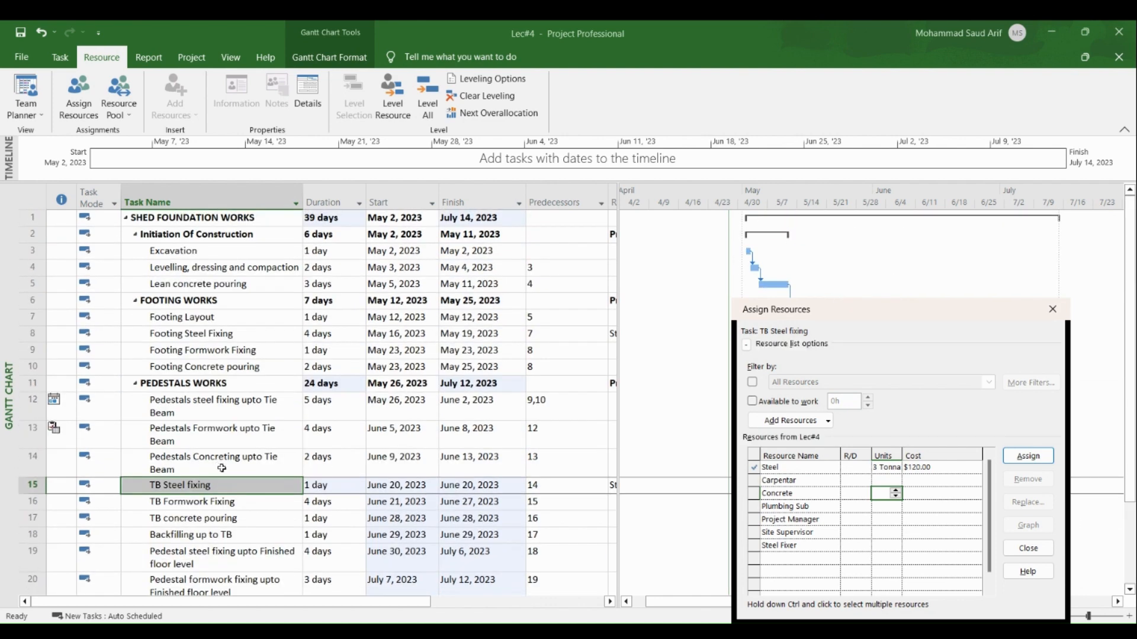
pyautogui.click(228, 366)
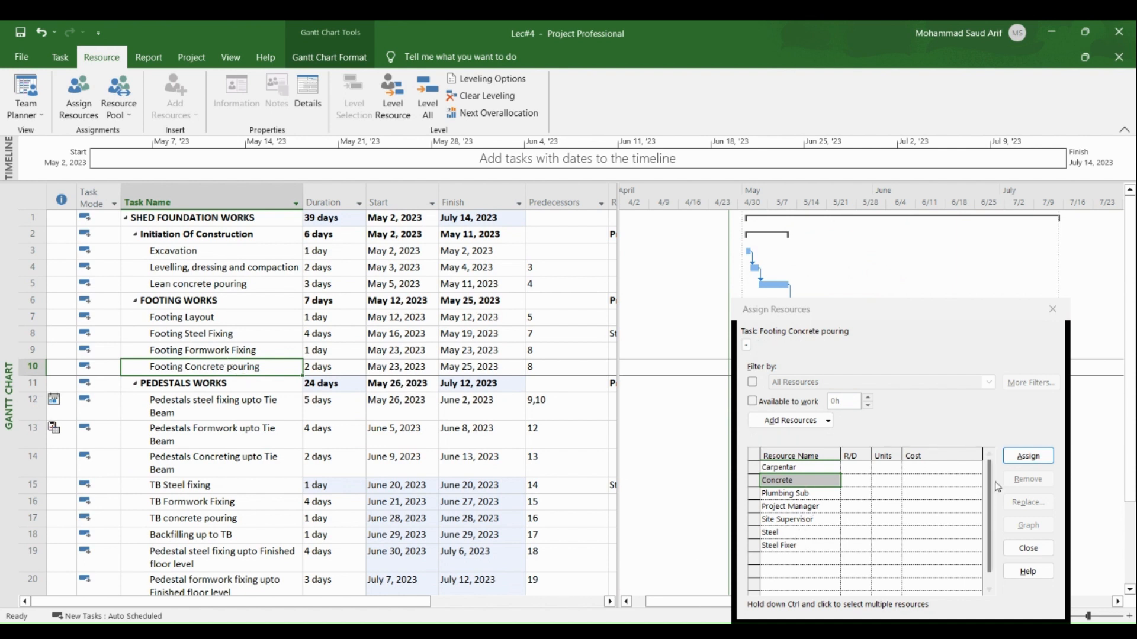
pyautogui.click(1028, 456)
pyautogui.click(888, 468)
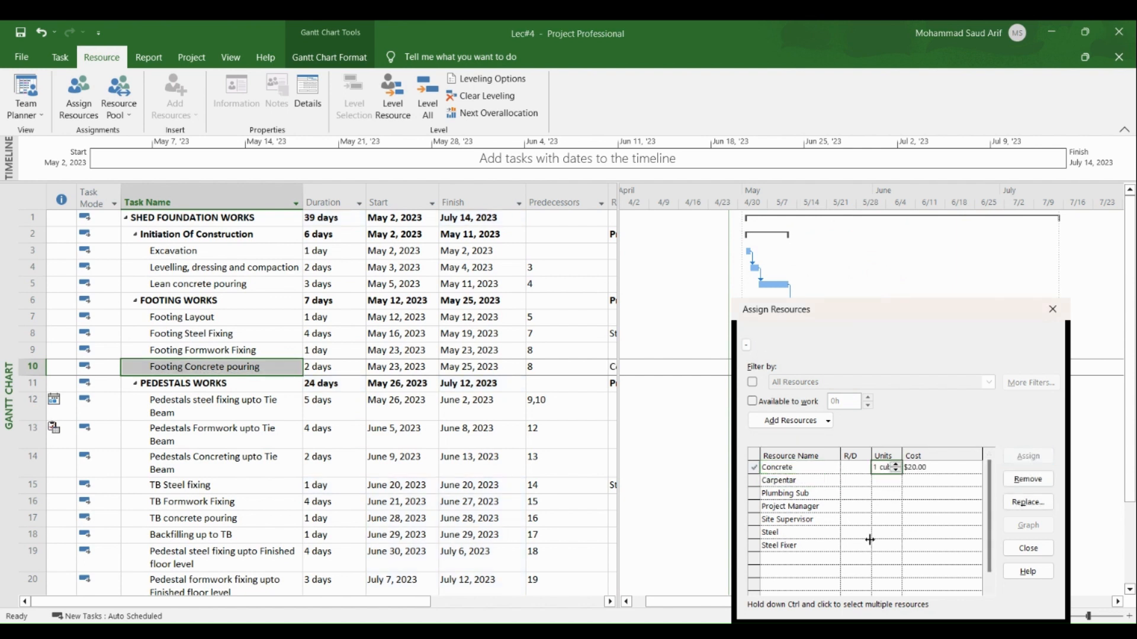
pyautogui.write('3')
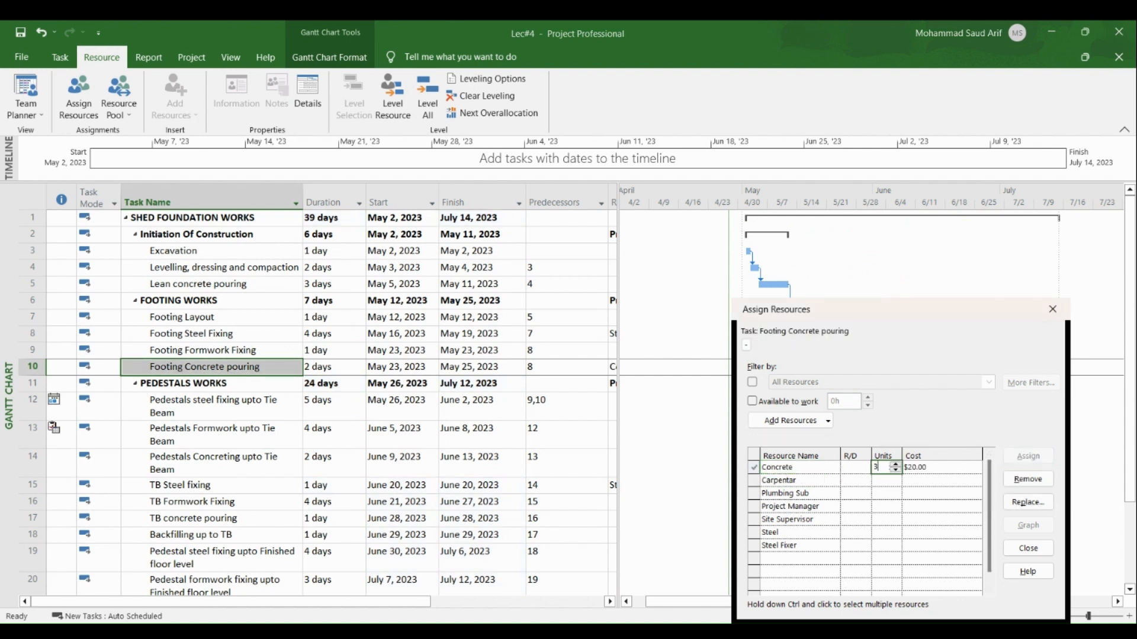
pyautogui.click(955, 532)
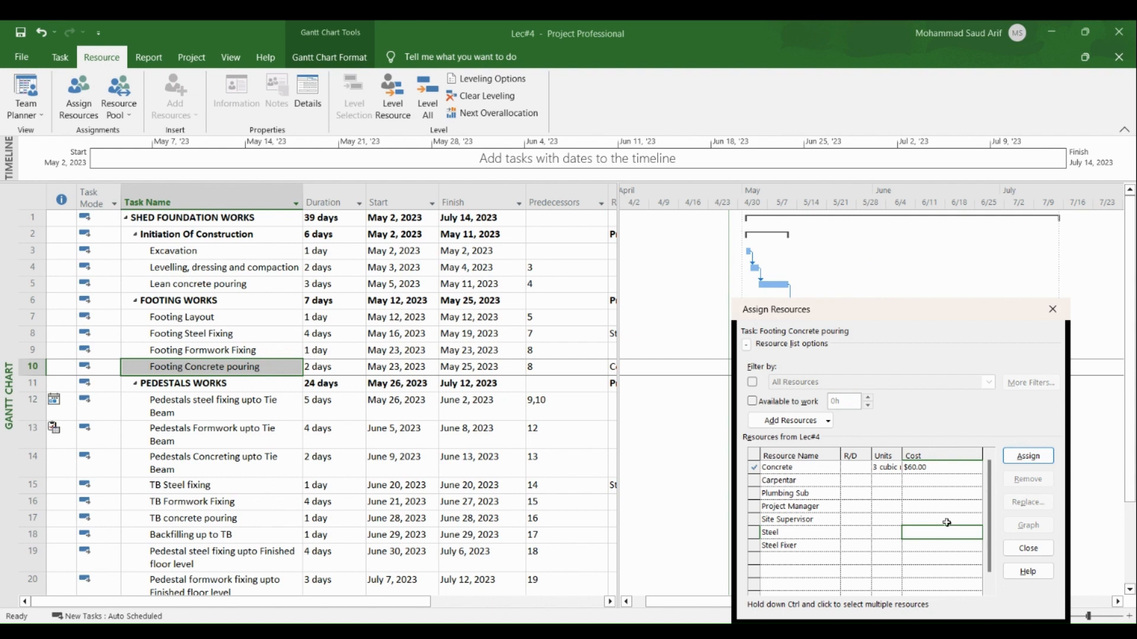
# Step: Assign the Concrete resource to the TB concrete pouring task and set its units to 2
pyautogui.click(241, 518)
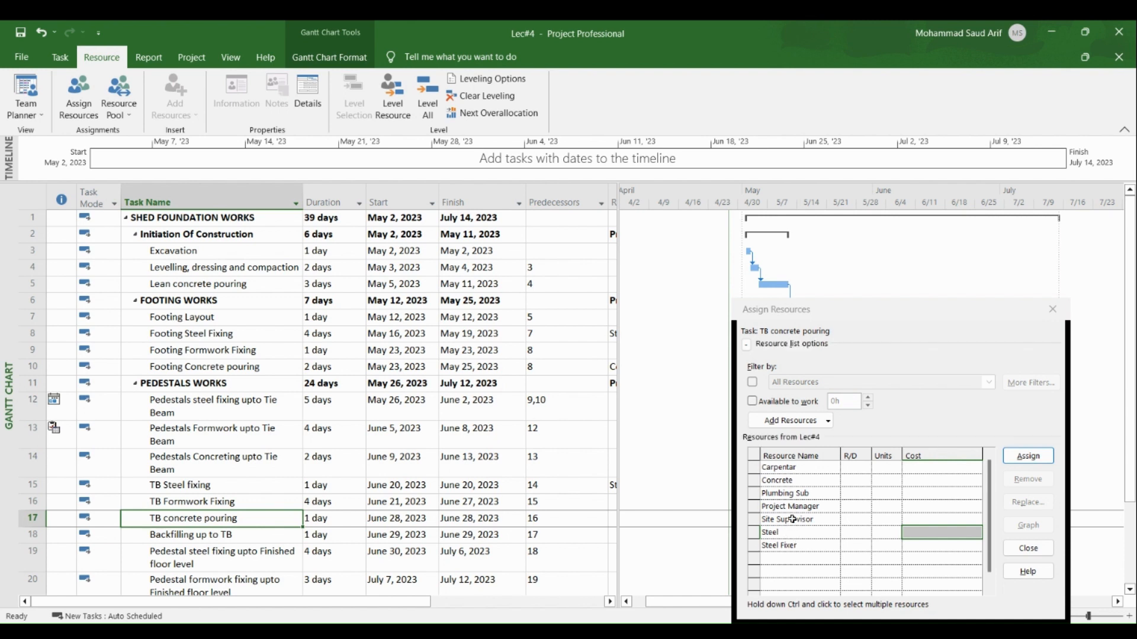
pyautogui.click(790, 483)
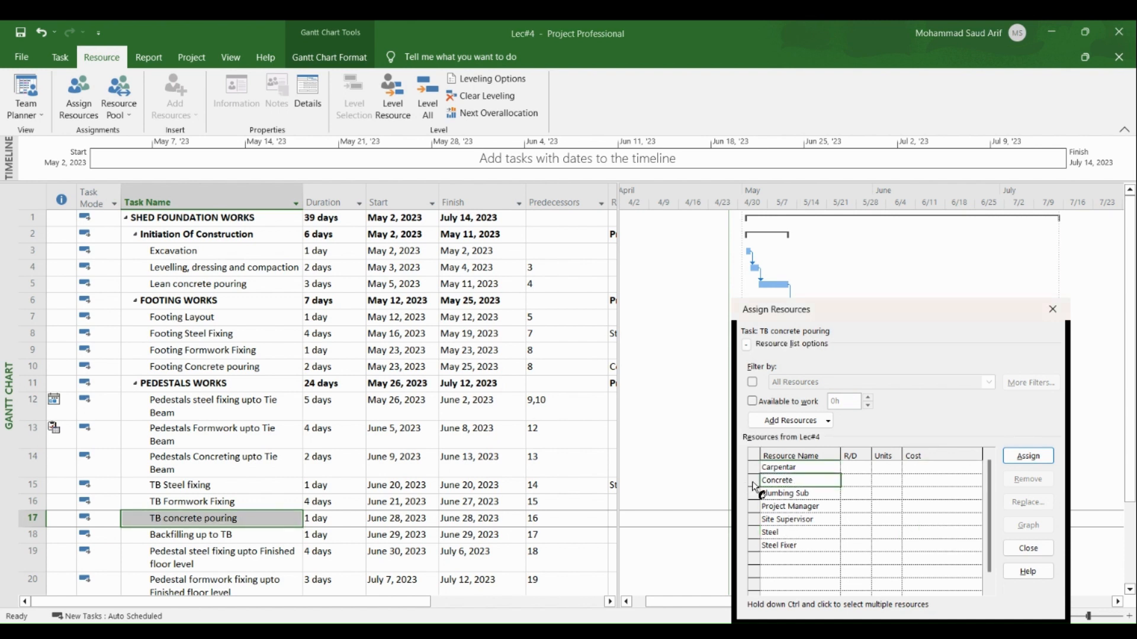
pyautogui.click(1028, 456)
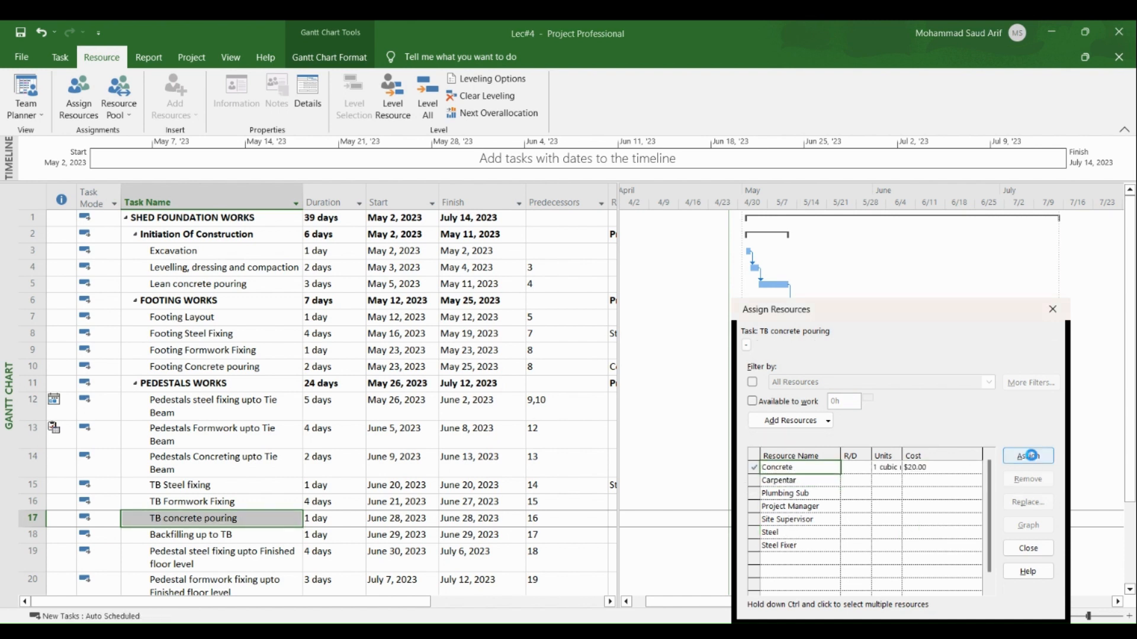
pyautogui.click(886, 467)
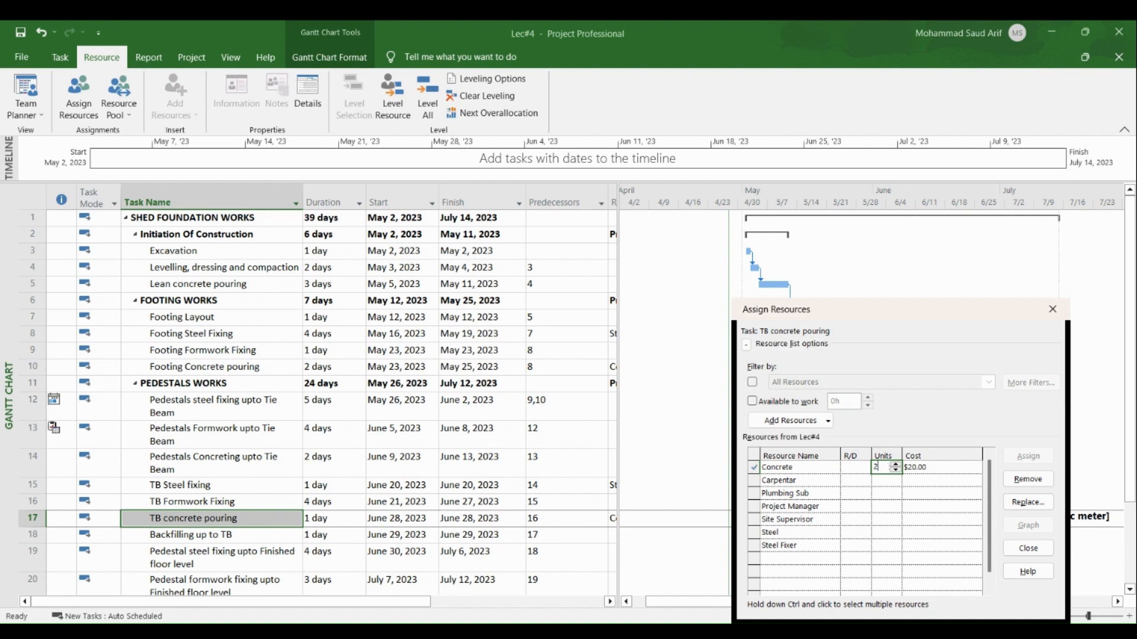
pyautogui.write('2')
pyautogui.click(940, 536)
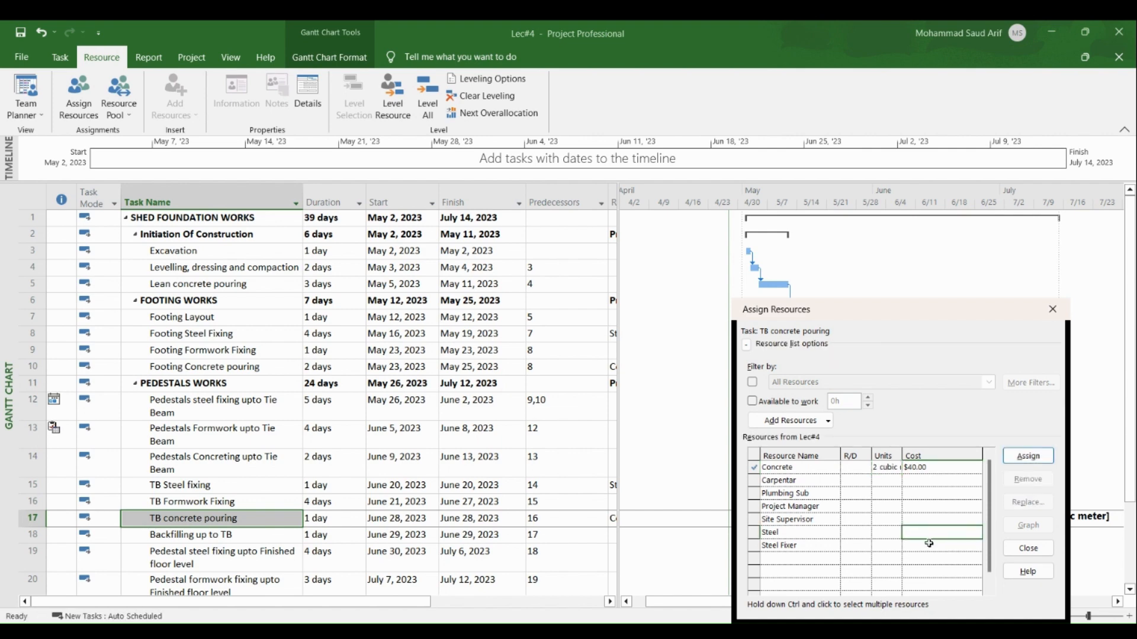
# Step: Assign the Concrete resource to the Pedestals concrete pouring task under FINISHING WORKS and set its units to 2
pyautogui.scroll(-2, 524, 501)
pyautogui.scroll(-2, 486, 468)
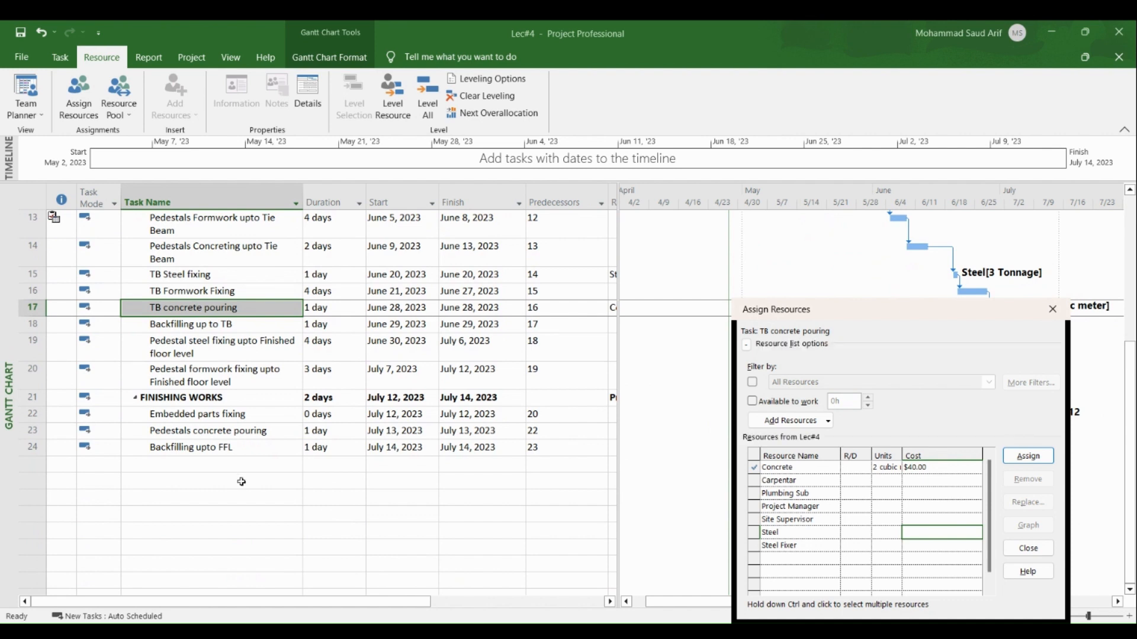
pyautogui.click(242, 427)
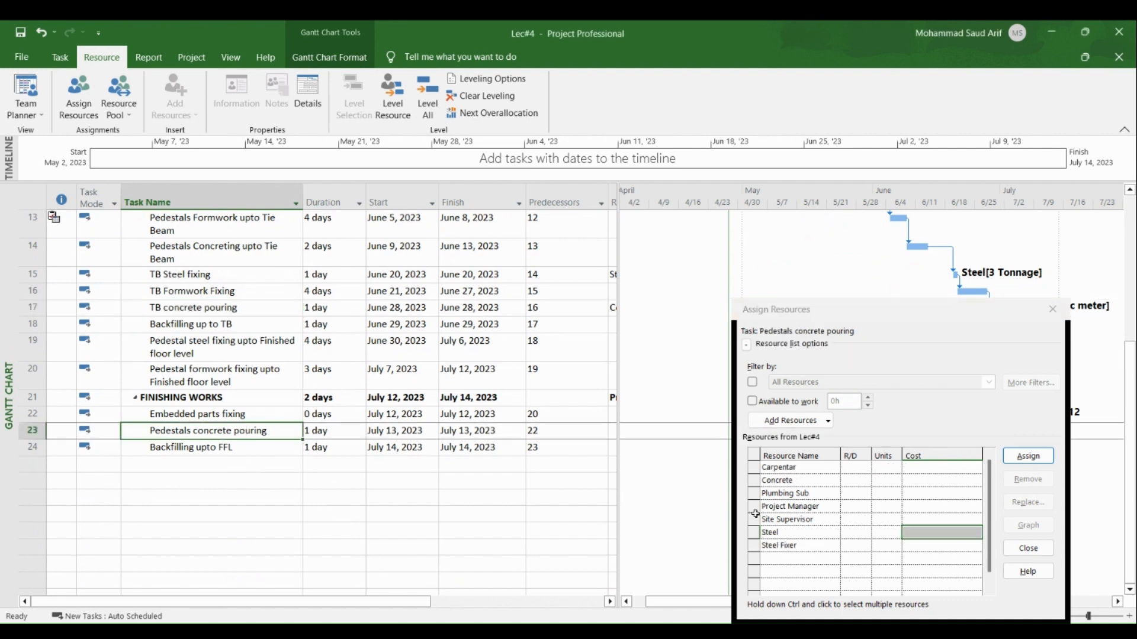
pyautogui.click(752, 482)
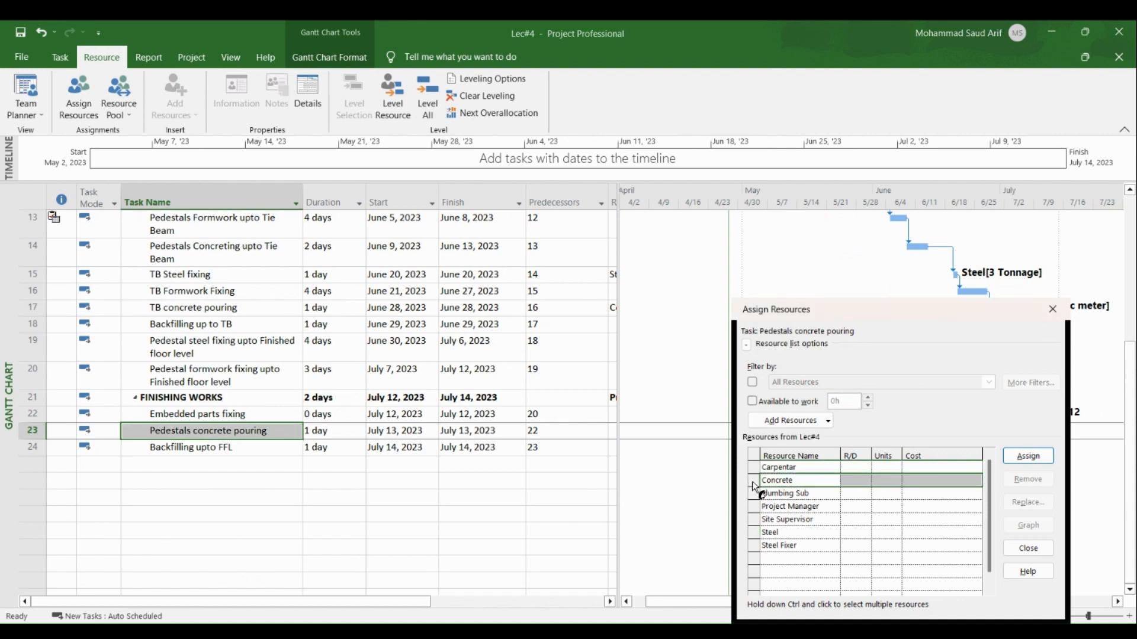
pyautogui.click(1027, 456)
pyautogui.click(891, 468)
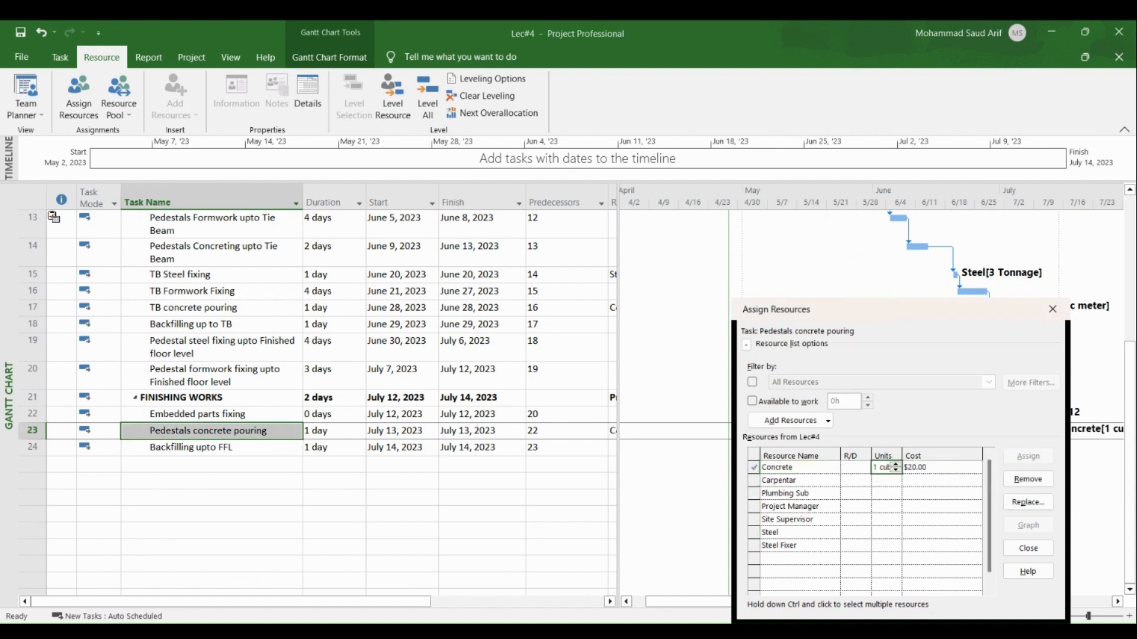
pyautogui.write('2')
pyautogui.click(854, 546)
# Step: Assign the Carpentar resource to the Footing Formwork Fixing task
pyautogui.scroll(2, 195, 425)
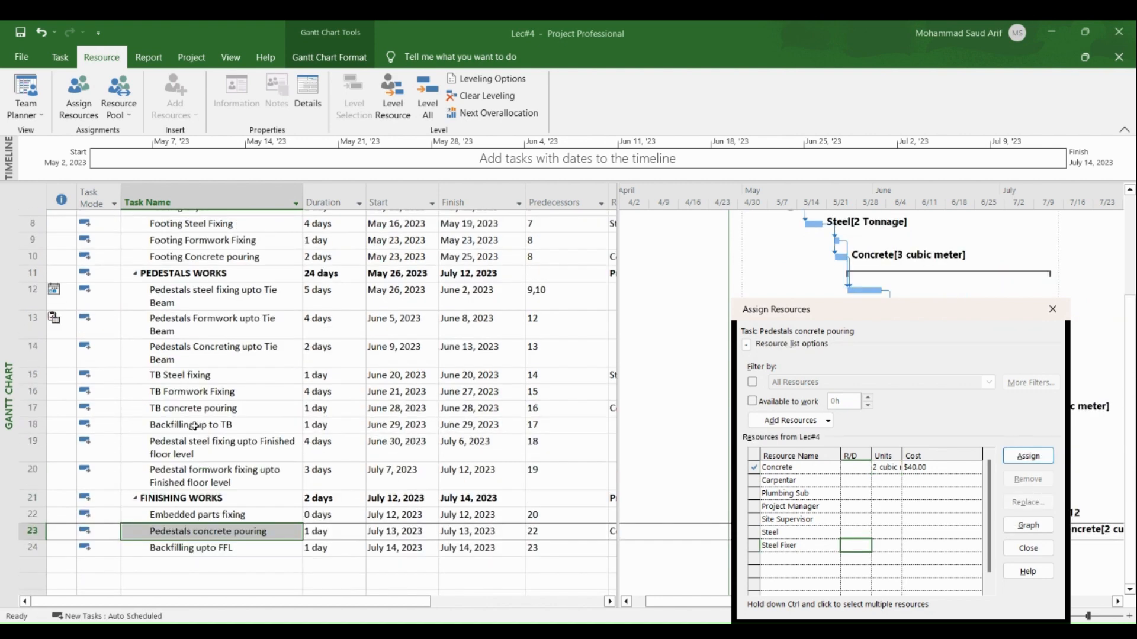
pyautogui.scroll(1, 196, 425)
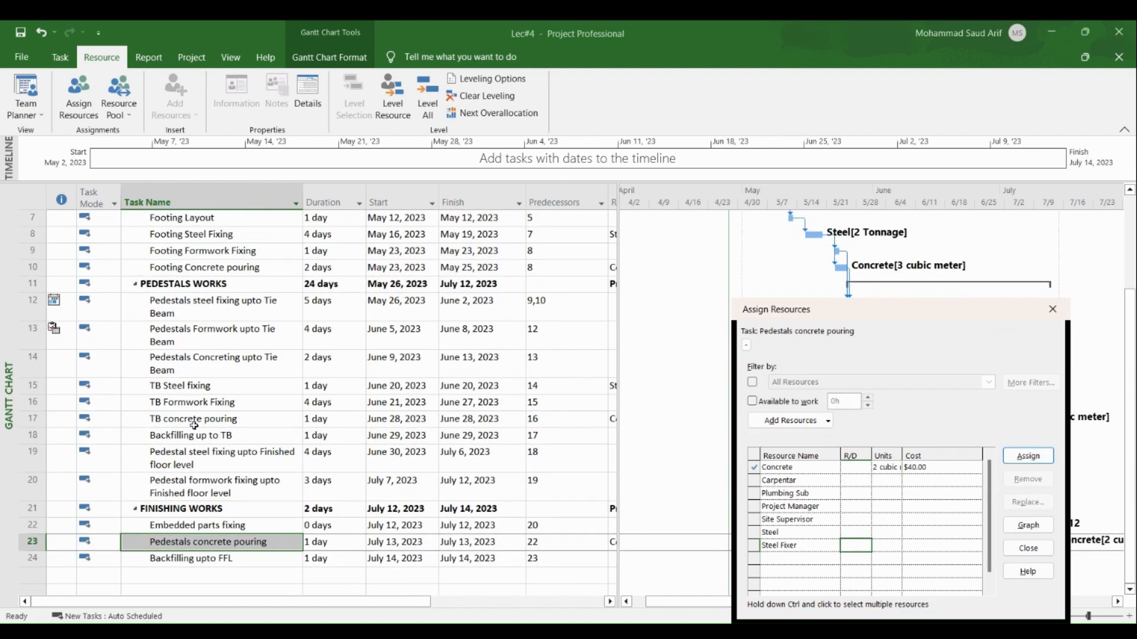
pyautogui.scroll(3, 194, 426)
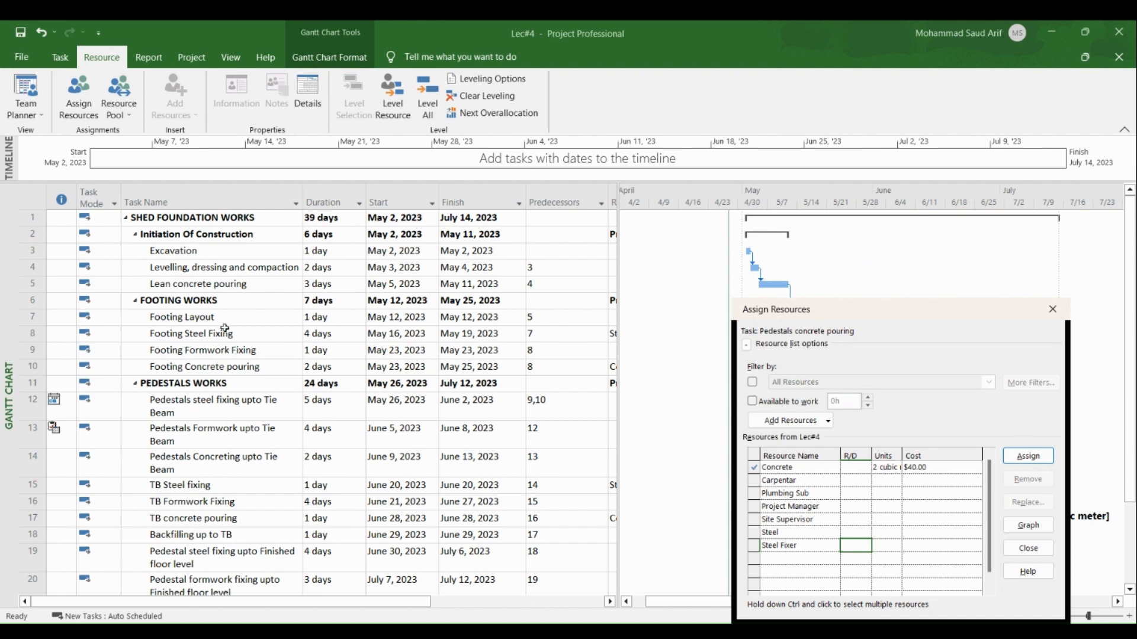
pyautogui.click(249, 349)
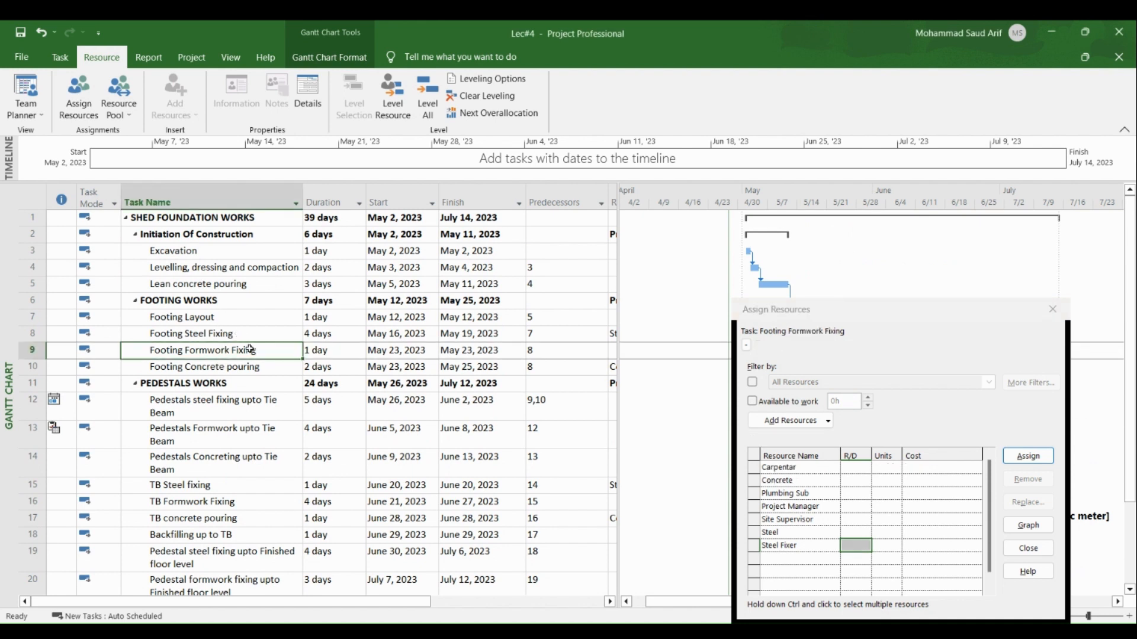
pyautogui.click(753, 469)
pyautogui.click(1027, 455)
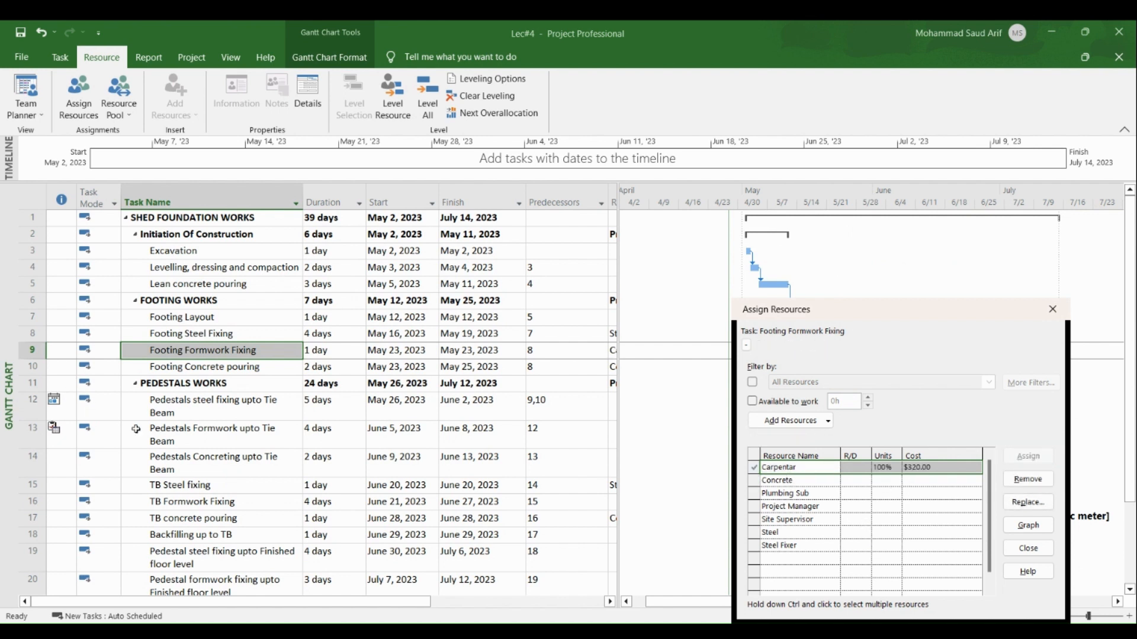
# Step: Assign the Carpentar resource to the TB Formwork Fixing task and finish assigning resources there
pyautogui.click(215, 503)
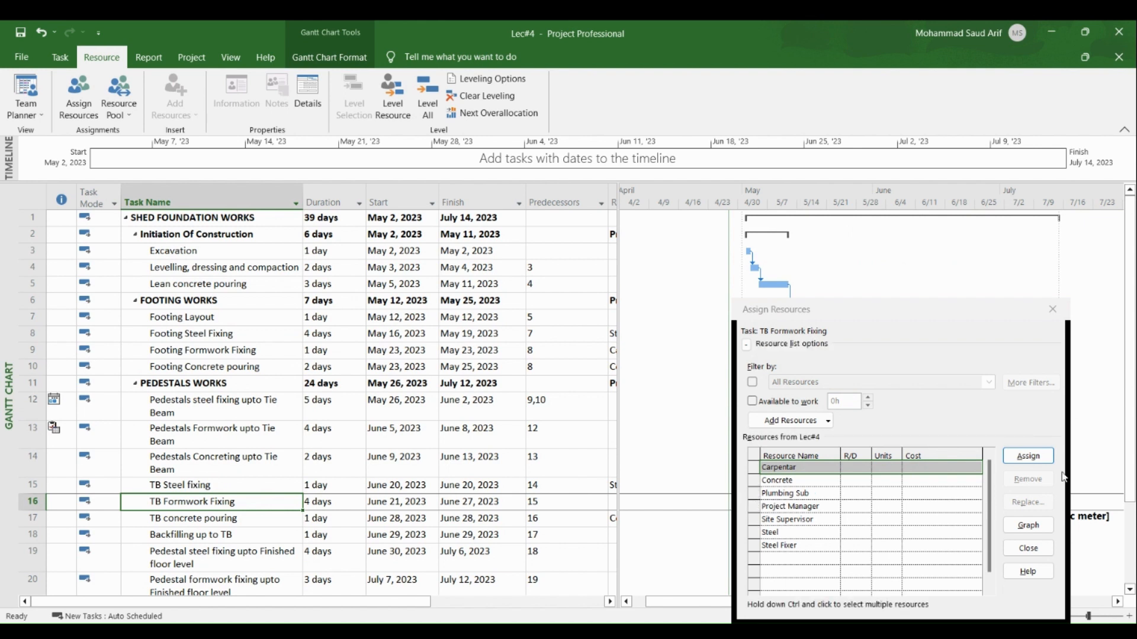
pyautogui.click(1028, 456)
pyautogui.scroll(-2, 458, 468)
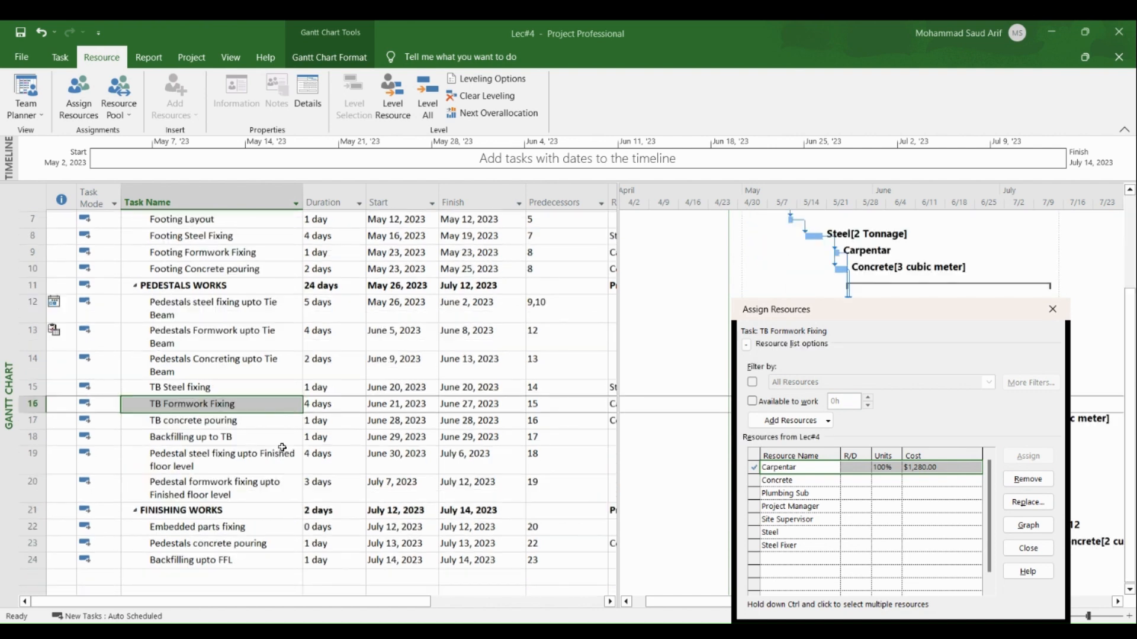
pyautogui.click(258, 526)
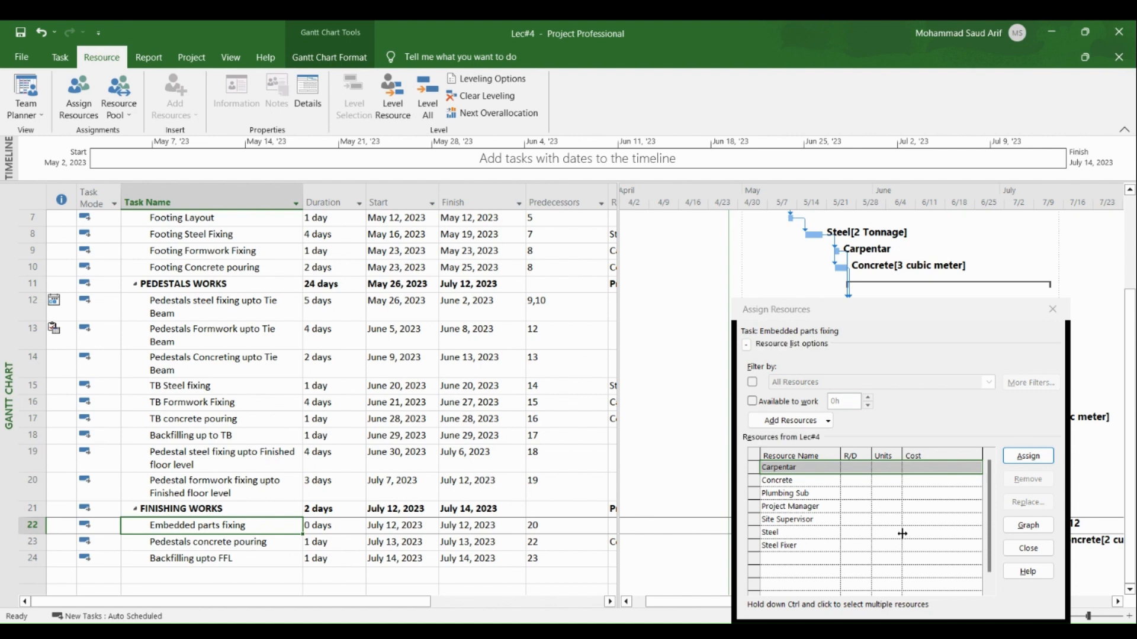
pyautogui.click(1053, 309)
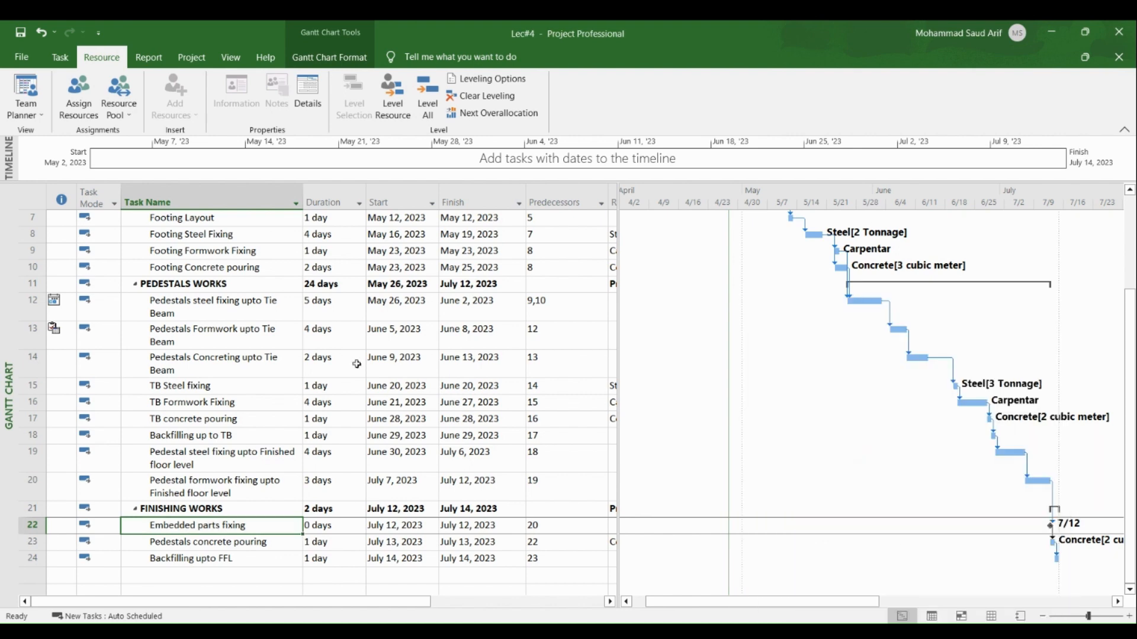
# Step: Show the Resource Sheet with the Cost table to review the cost of each resource
pyautogui.scroll(2, 379, 415)
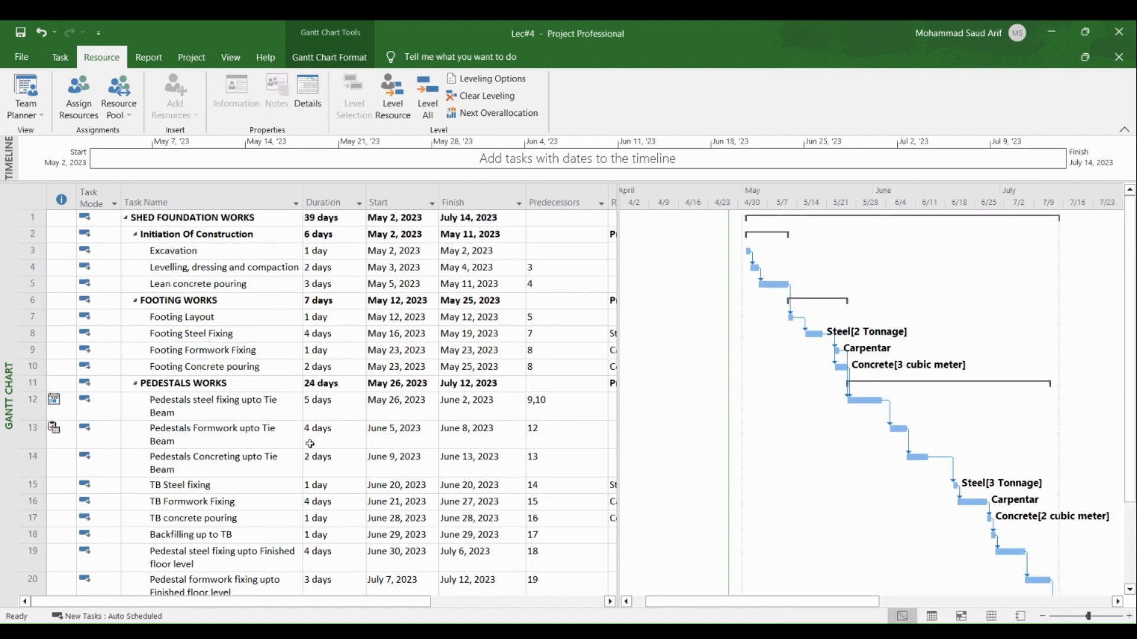
pyautogui.rightClick(13, 311)
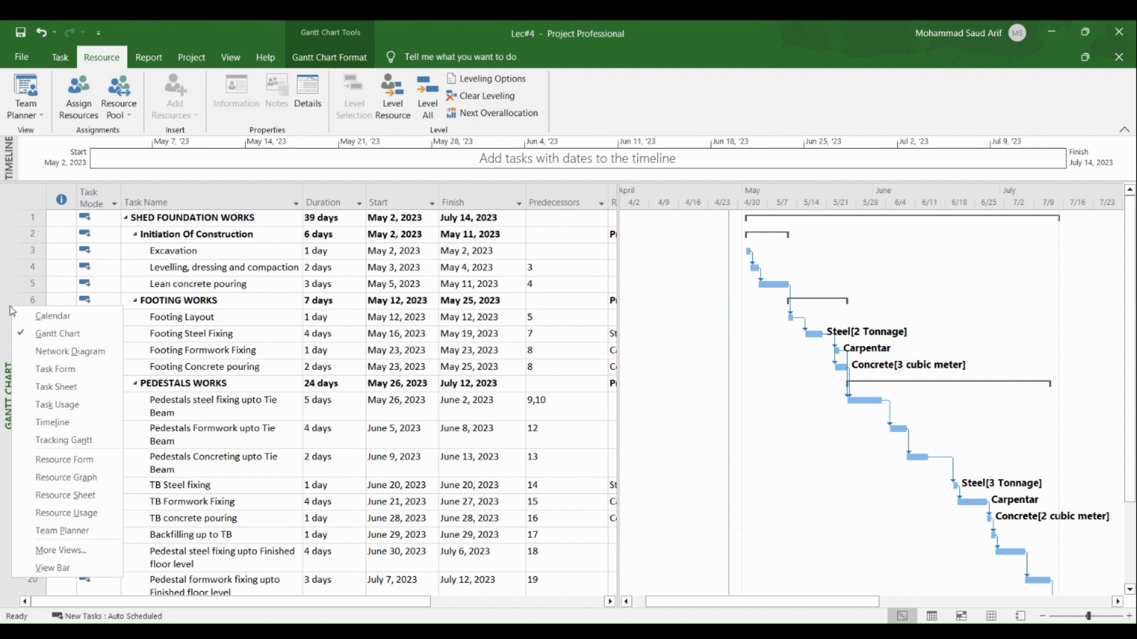
pyautogui.click(89, 495)
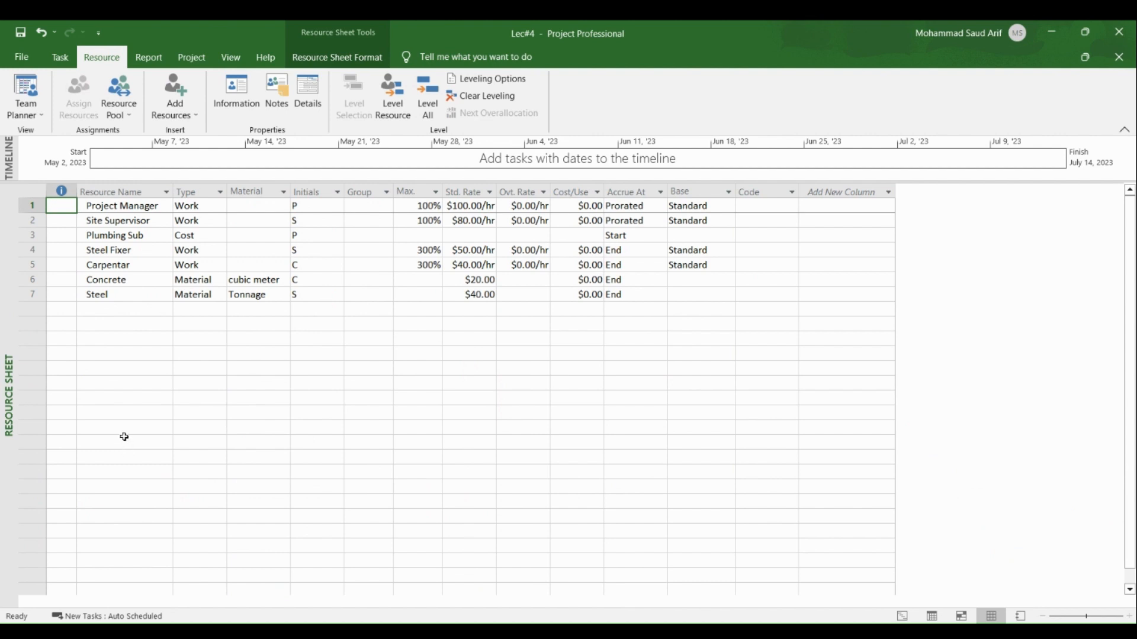
pyautogui.click(32, 188)
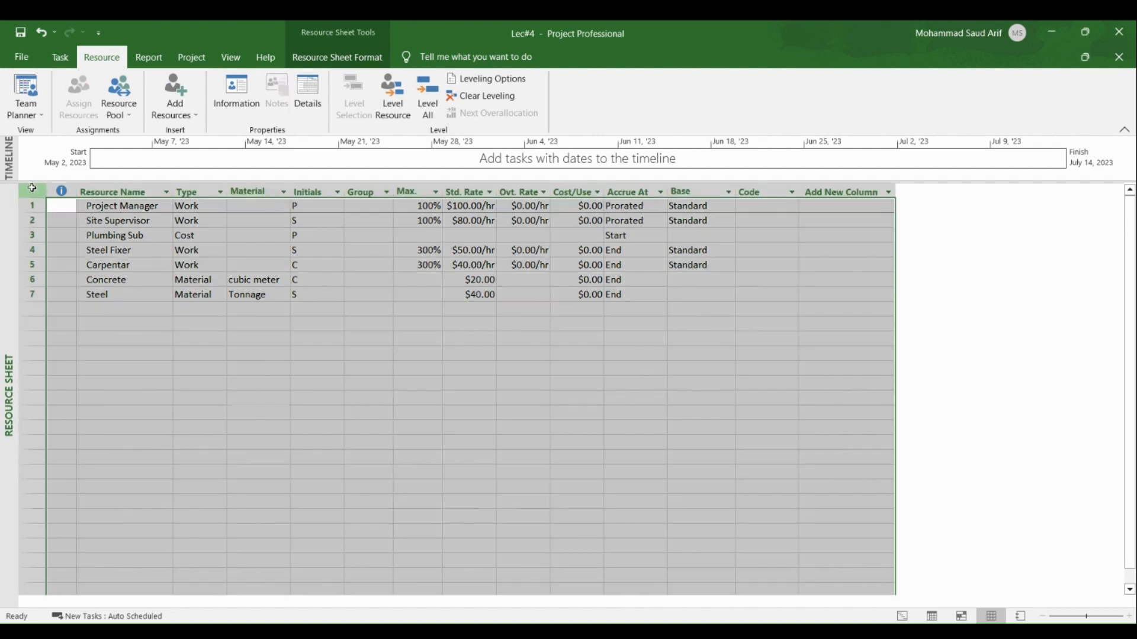
pyautogui.rightClick(32, 190)
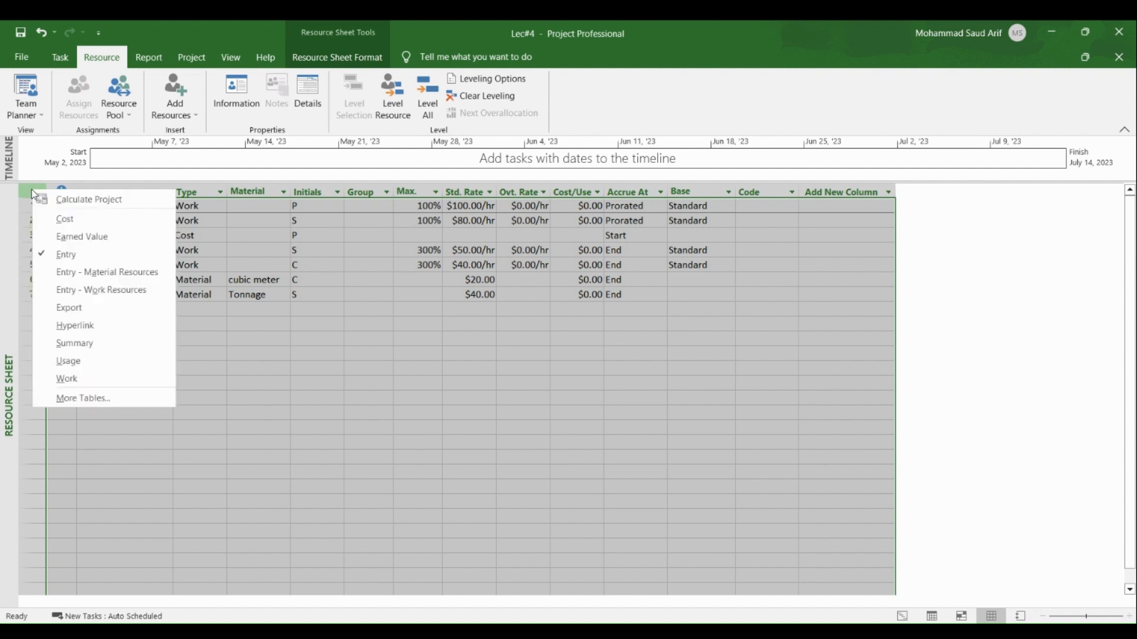
pyautogui.click(54, 217)
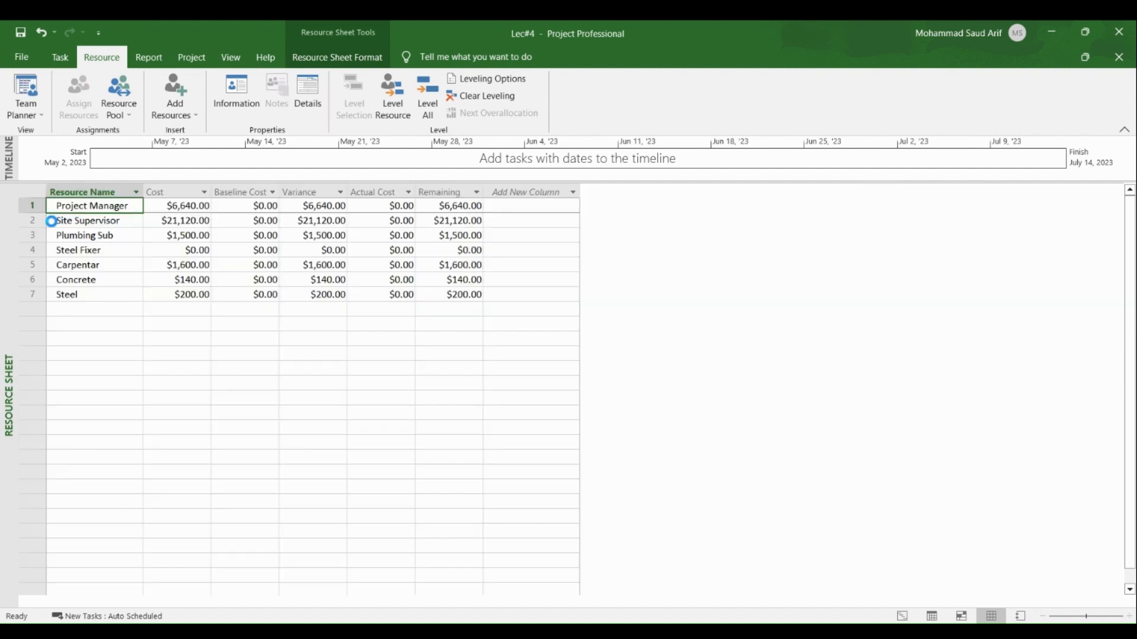
pyautogui.click(190, 411)
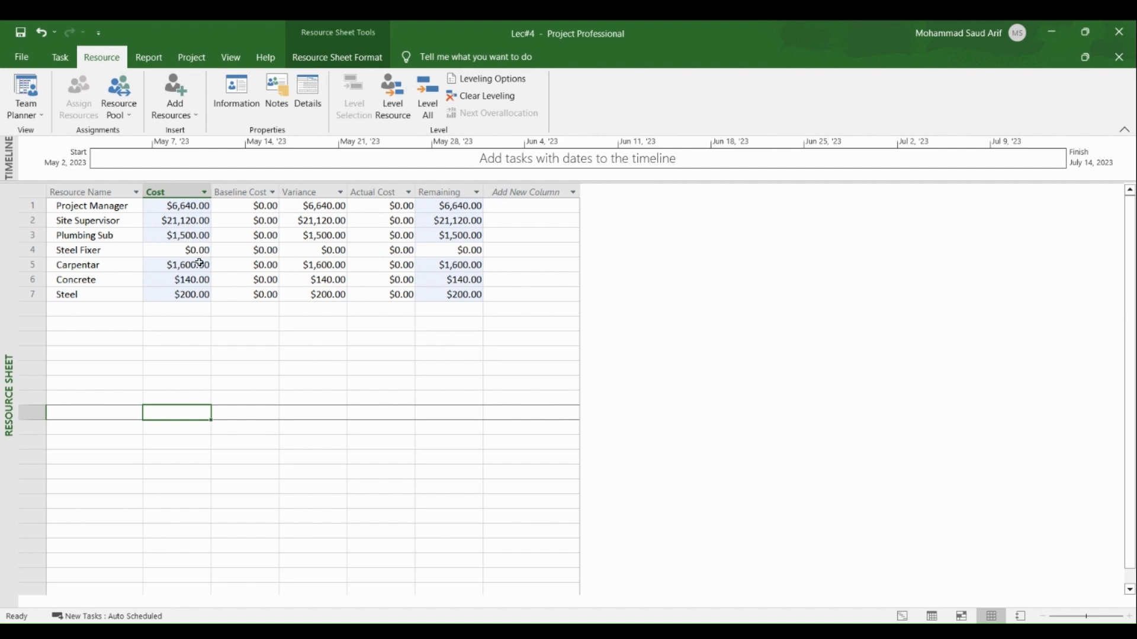
# Step: Return to the Gantt Chart and assign the Steel Fixer resource to the Footing Steel Fixing task
pyautogui.rightClick(6, 300)
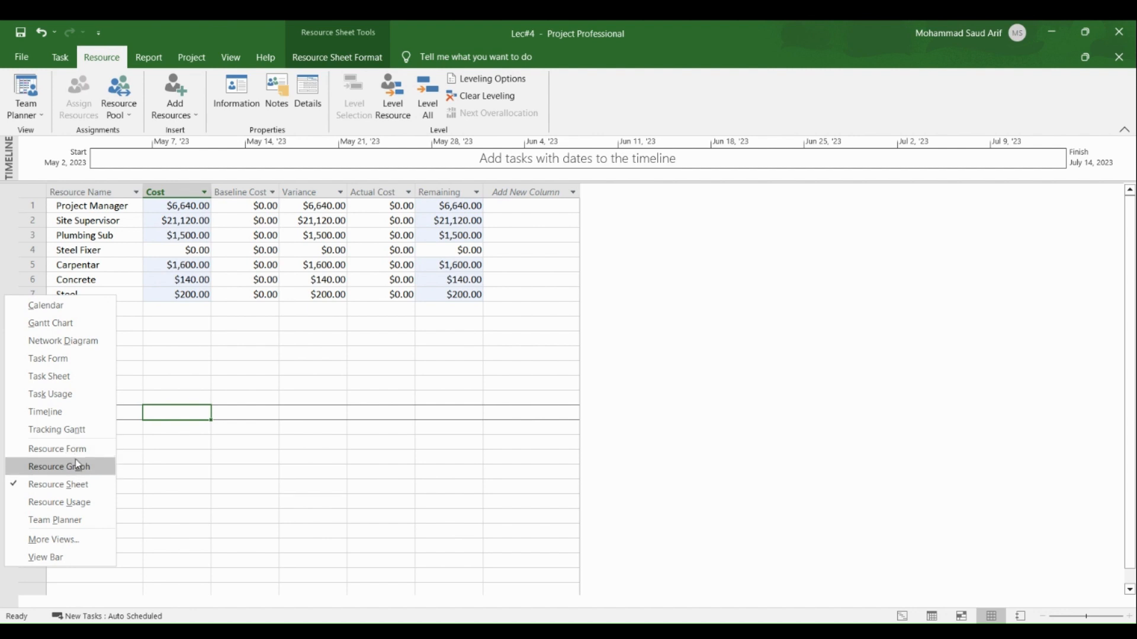
pyautogui.click(82, 331)
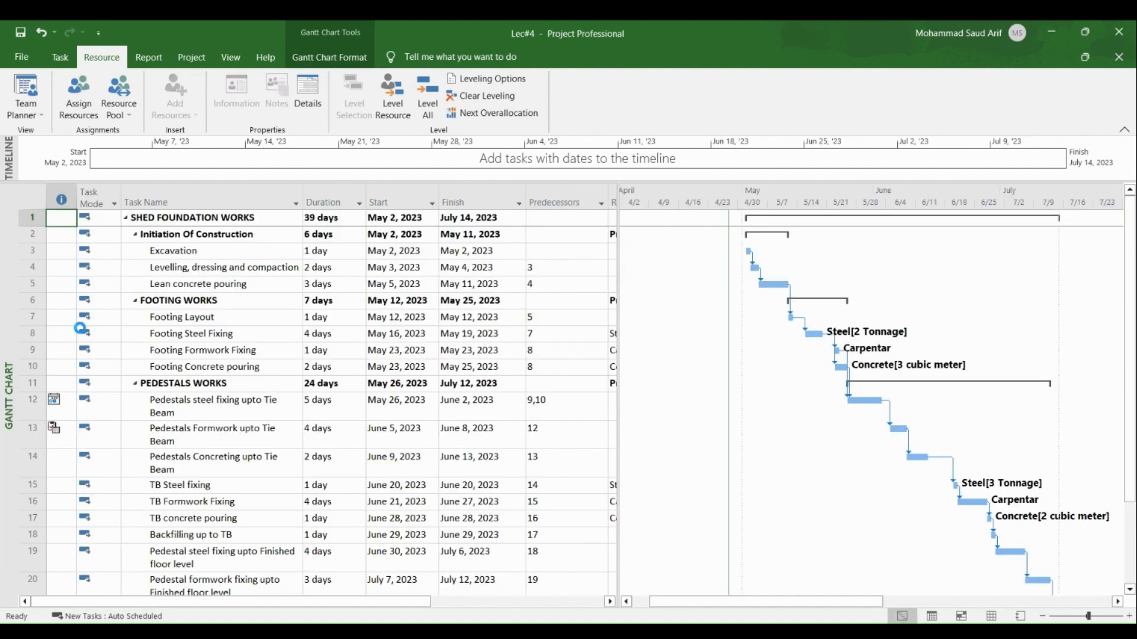
pyautogui.click(228, 335)
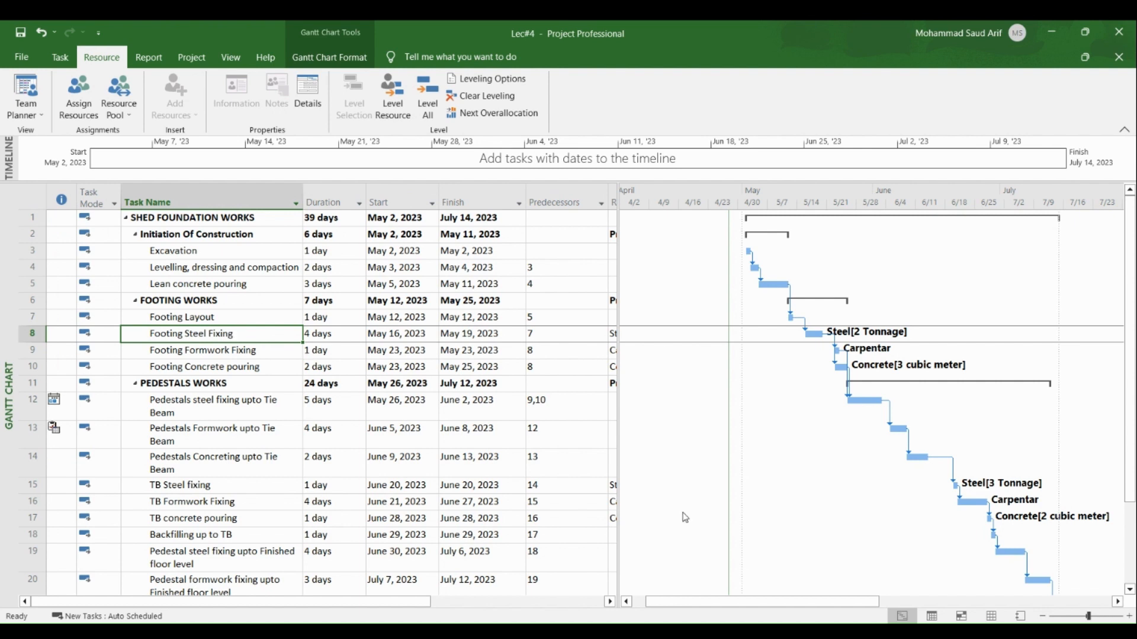
pyautogui.click(79, 95)
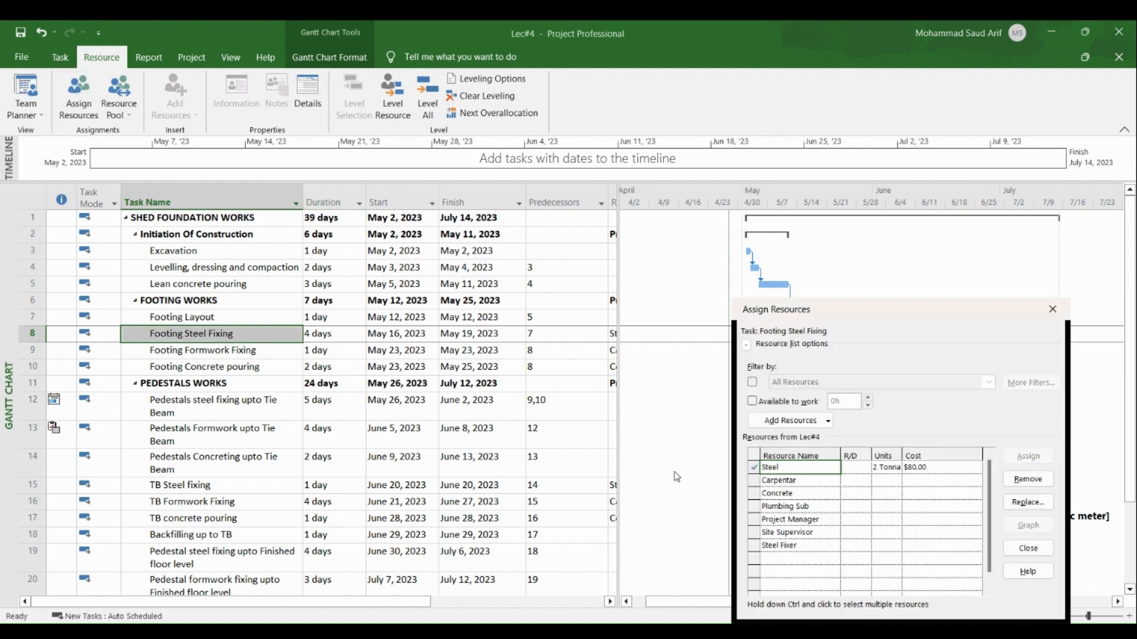
pyautogui.click(812, 545)
pyautogui.click(1027, 457)
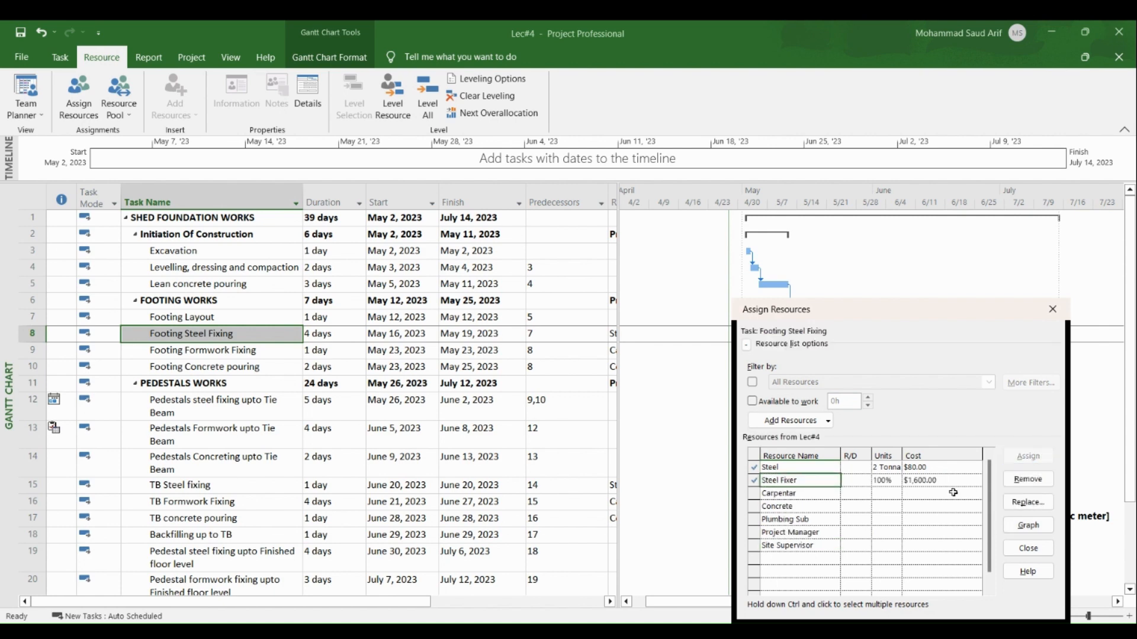
# Step: Assign the Steel Fixer resource to the TB Steel fixing task under PEDESTALS WORKS
pyautogui.scroll(-3, 228, 449)
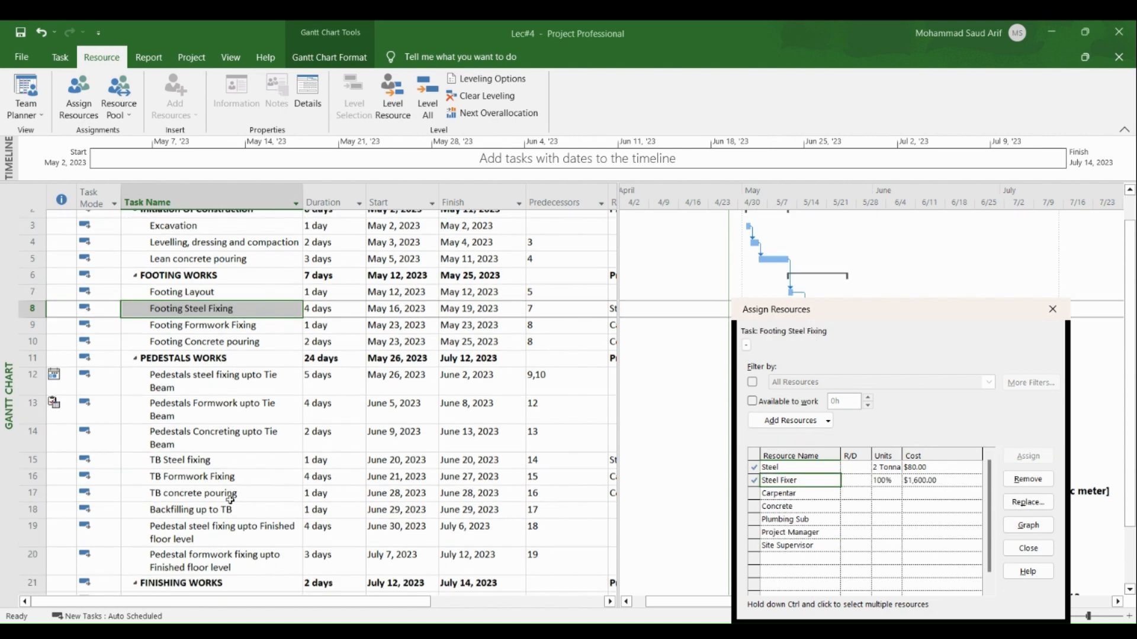
pyautogui.click(228, 441)
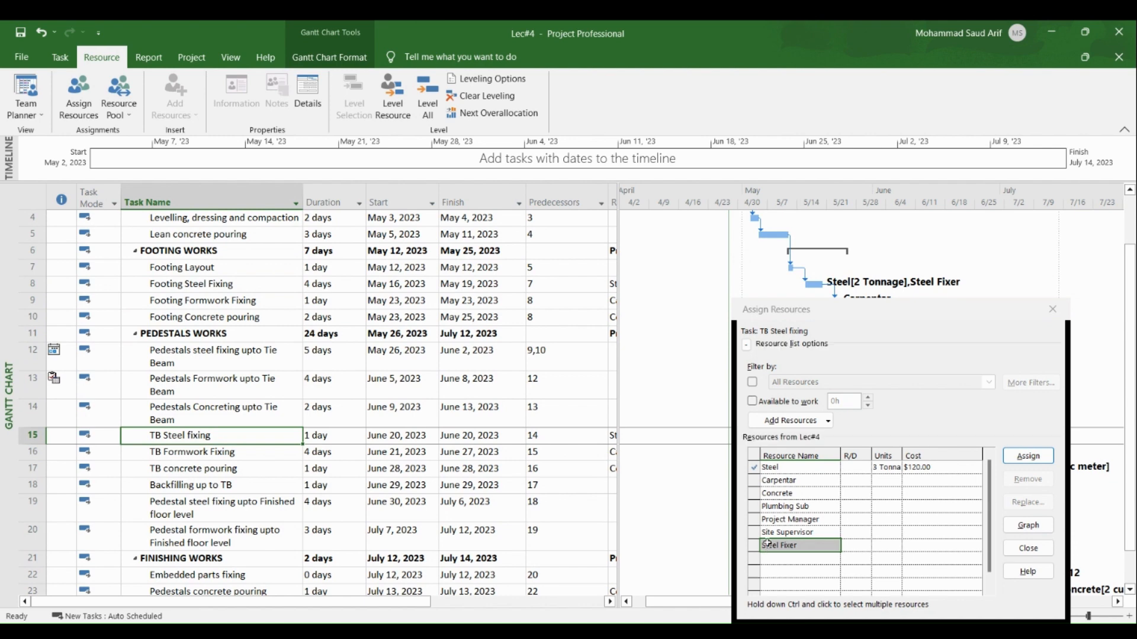
pyautogui.click(1021, 457)
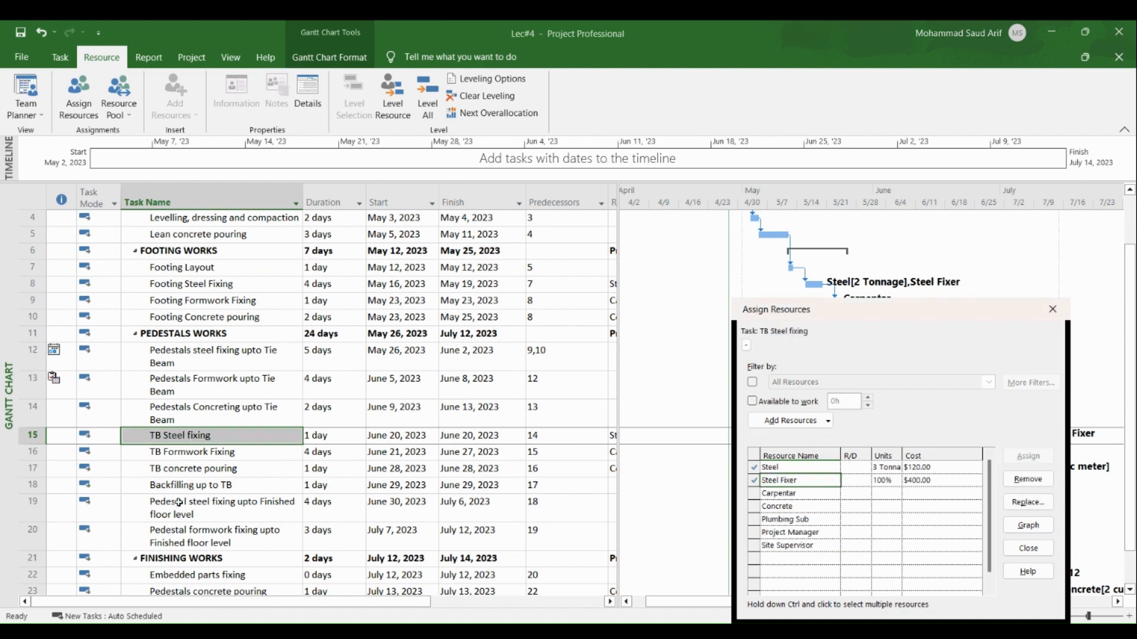
# Step: Assign the Steel Fixer resource to the Embedded parts fixing task under FINISHING WORKS and finish assigning resources
pyautogui.scroll(-3, 191, 467)
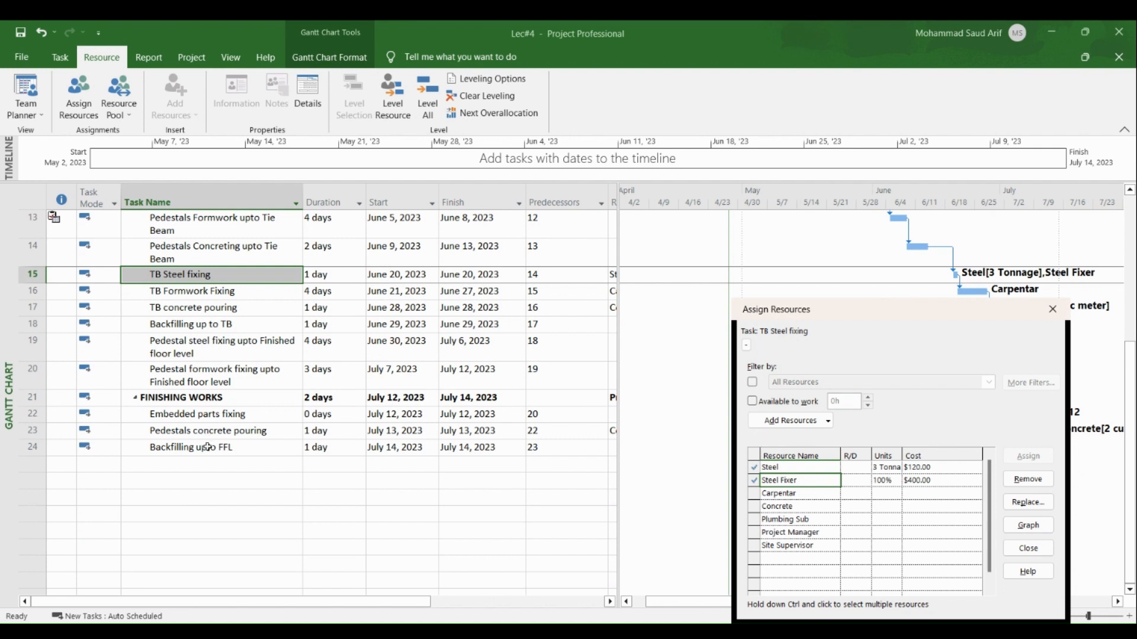
pyautogui.click(201, 414)
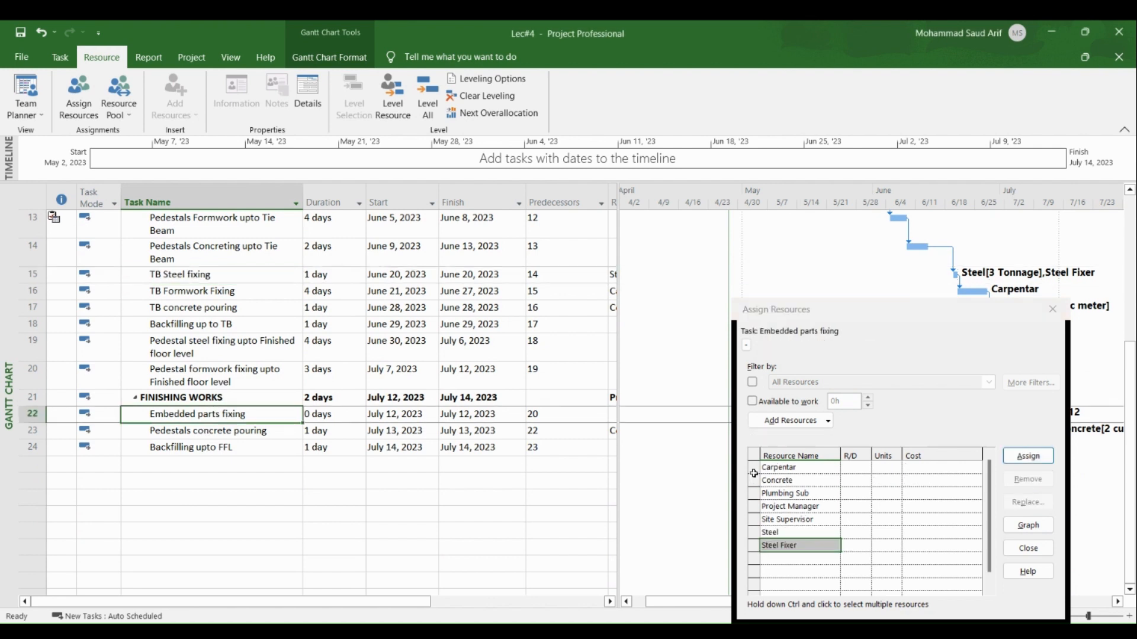
pyautogui.click(1028, 457)
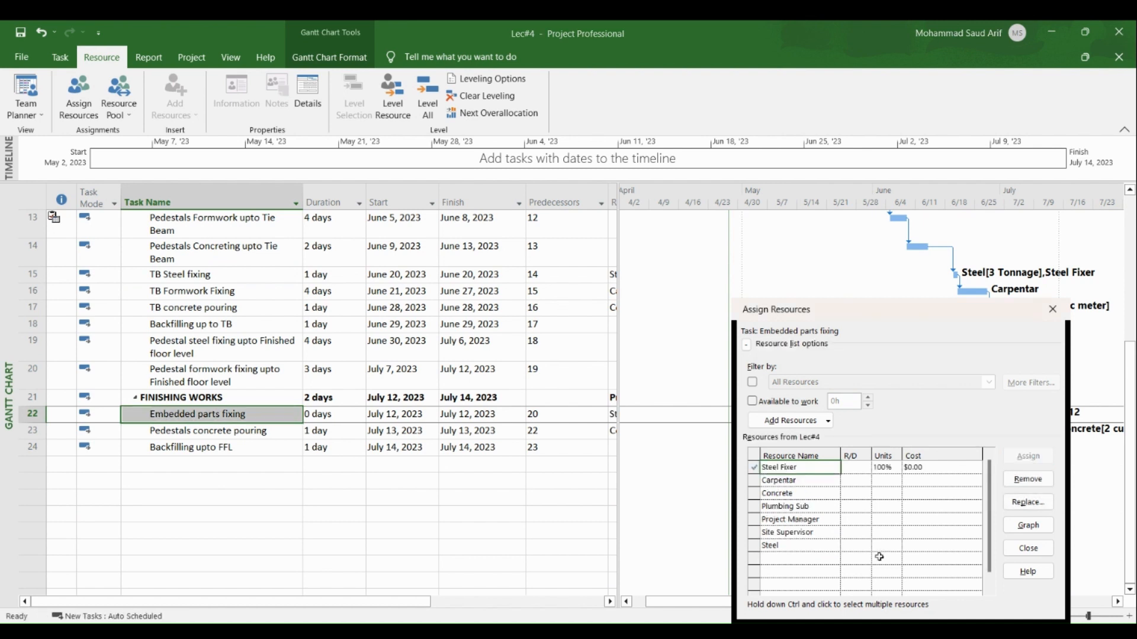
pyautogui.click(1052, 309)
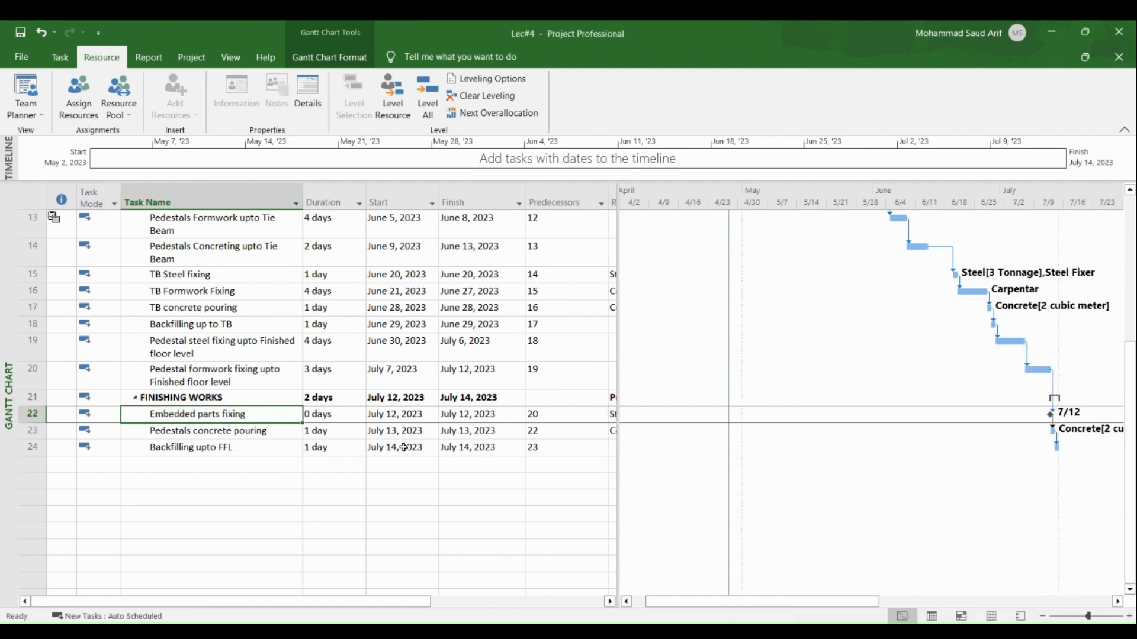
# Step: Review the Steel Fixer's cost in the Resource Sheet and return to the Gantt Chart
pyautogui.rightClick(3, 299)
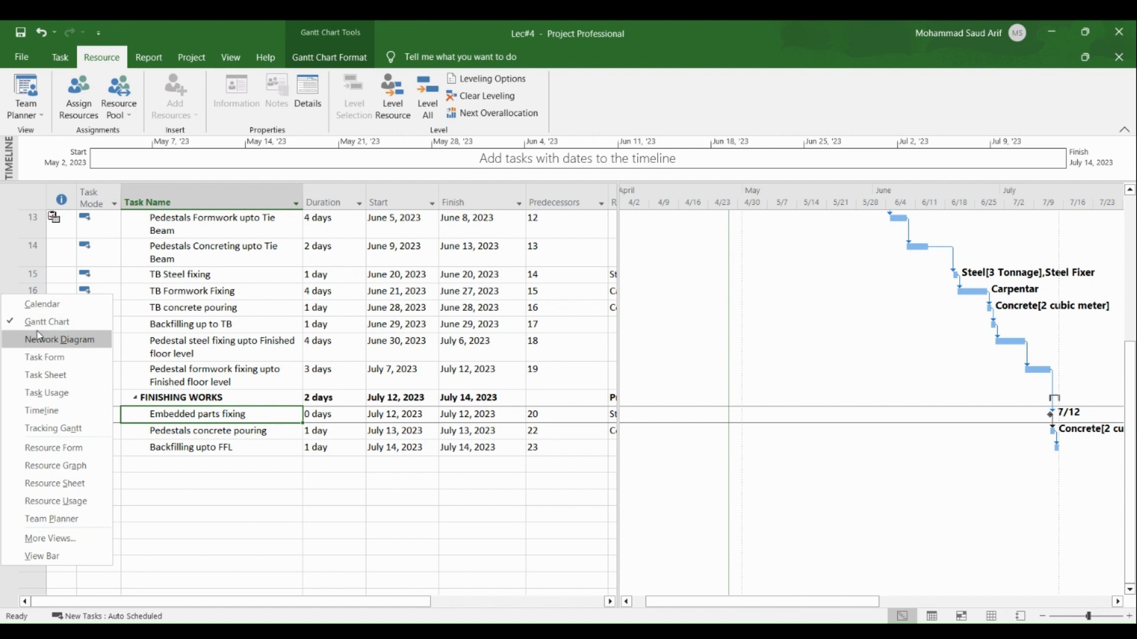
pyautogui.click(83, 485)
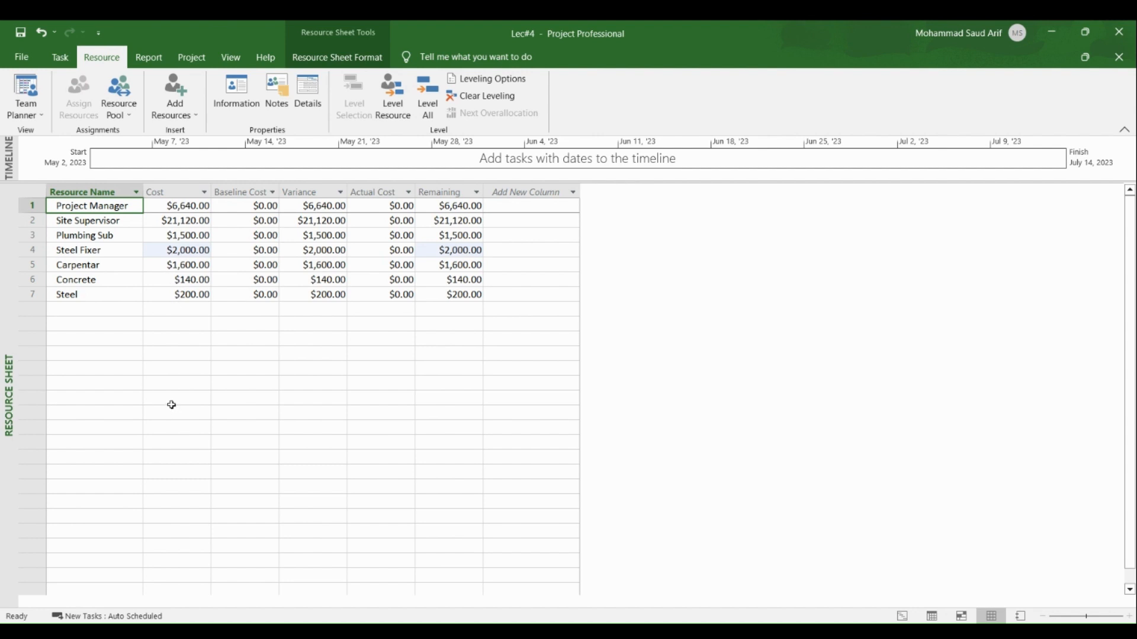
pyautogui.rightClick(5, 320)
pyautogui.click(27, 349)
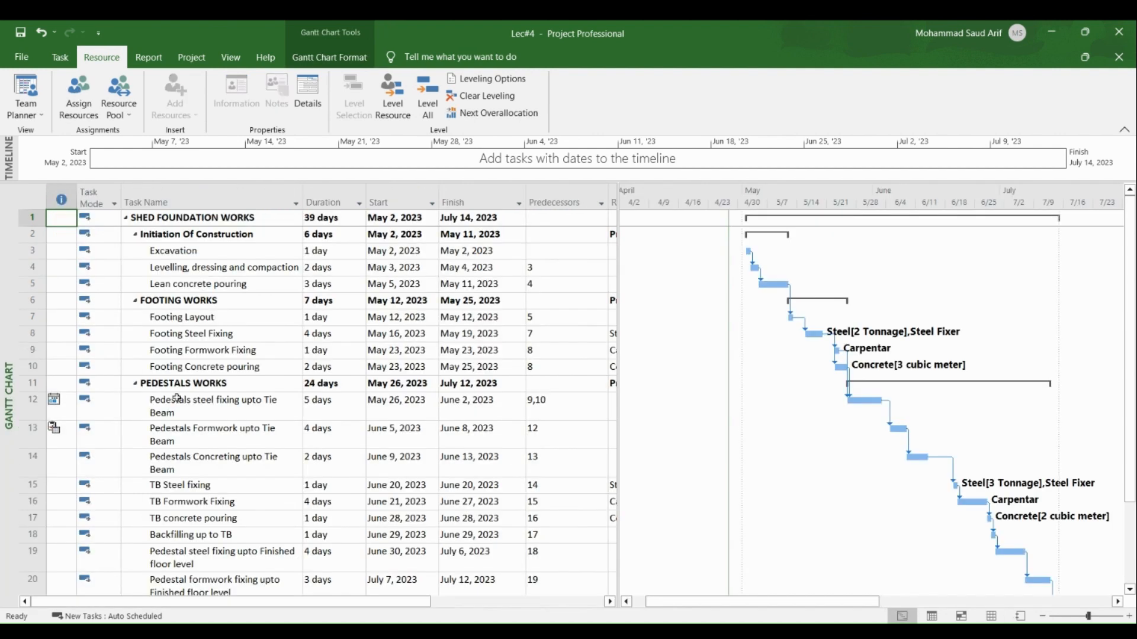
# Step: Expand the Gantt Chart's task table and widen the Resource Names column to read the assignments of all tasks
pyautogui.moveTo(618, 414); pyautogui.dragTo(777, 416)
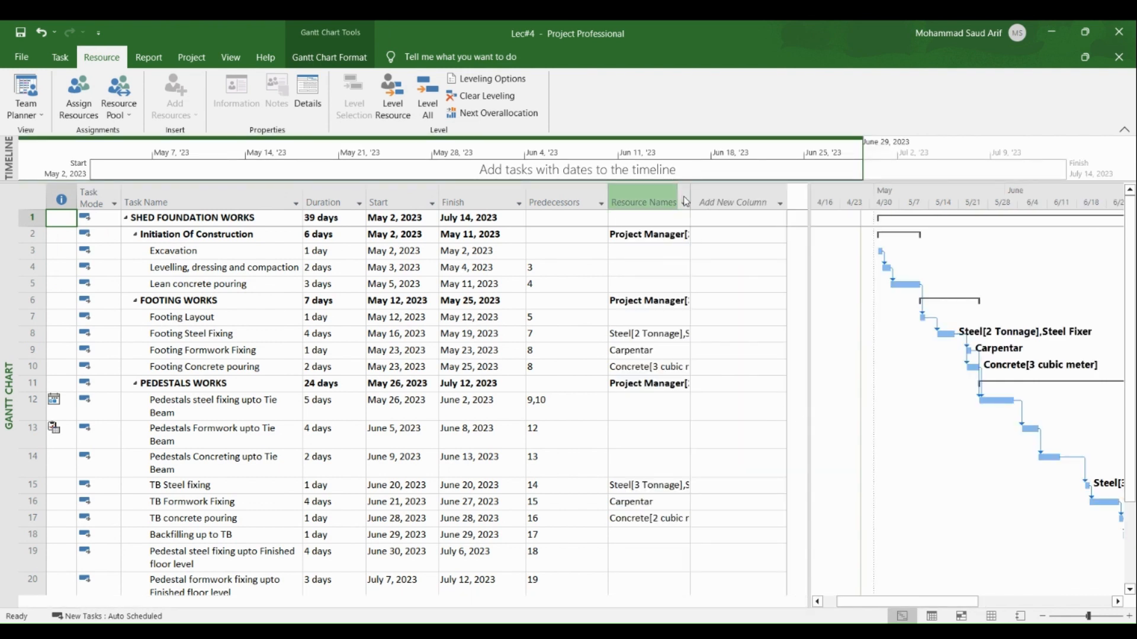
pyautogui.moveTo(691, 194); pyautogui.dragTo(776, 222)
pyautogui.scroll(-6, 691, 379)
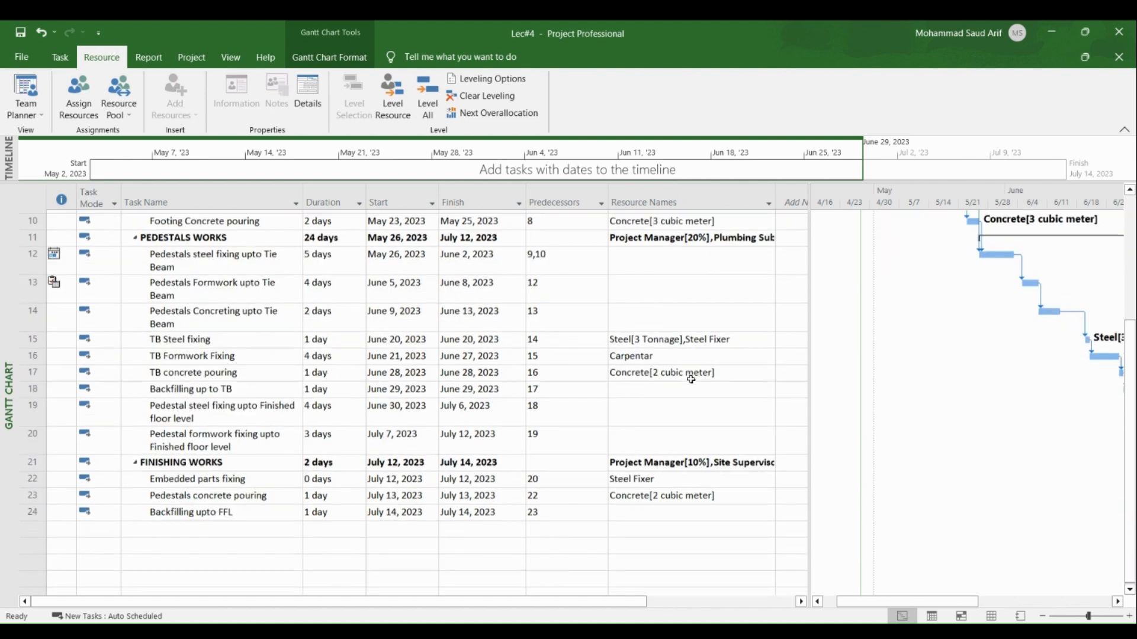
pyautogui.scroll(6, 691, 378)
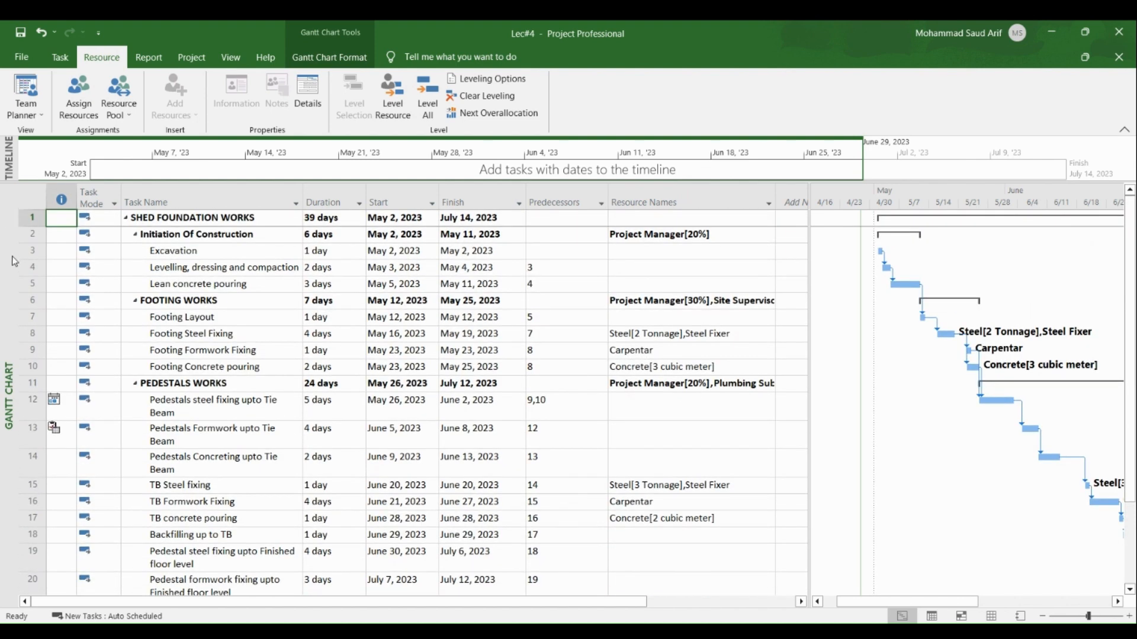
# Step: Review the resource costs in the Resource Sheet and check the resource assignments of all tasks in the Gantt Chart
pyautogui.rightClick(10, 280)
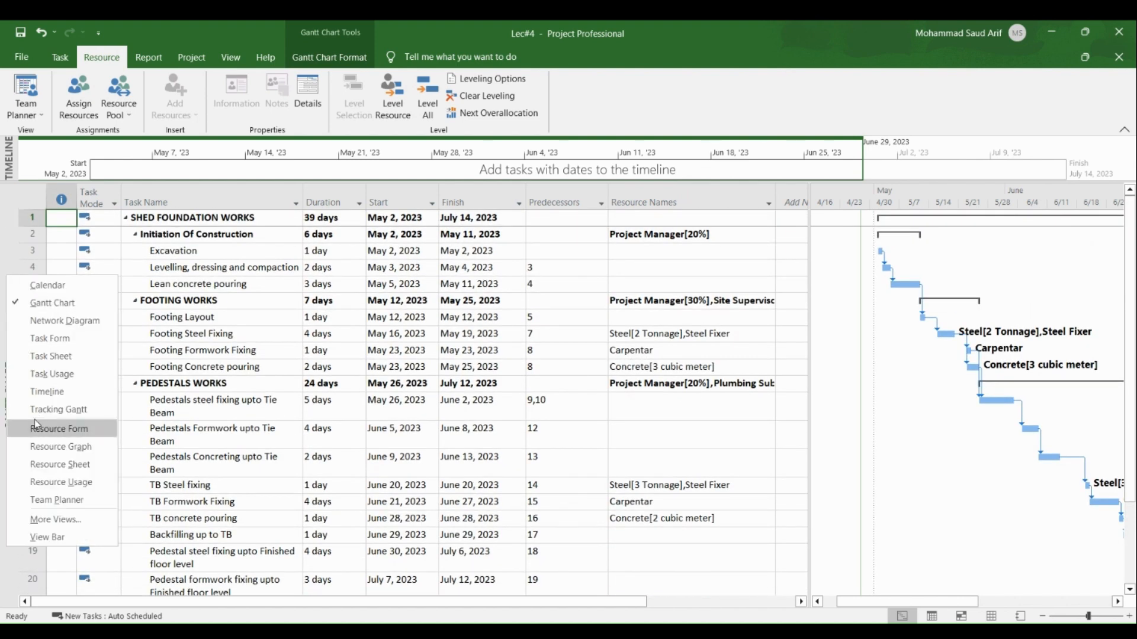
pyautogui.click(39, 468)
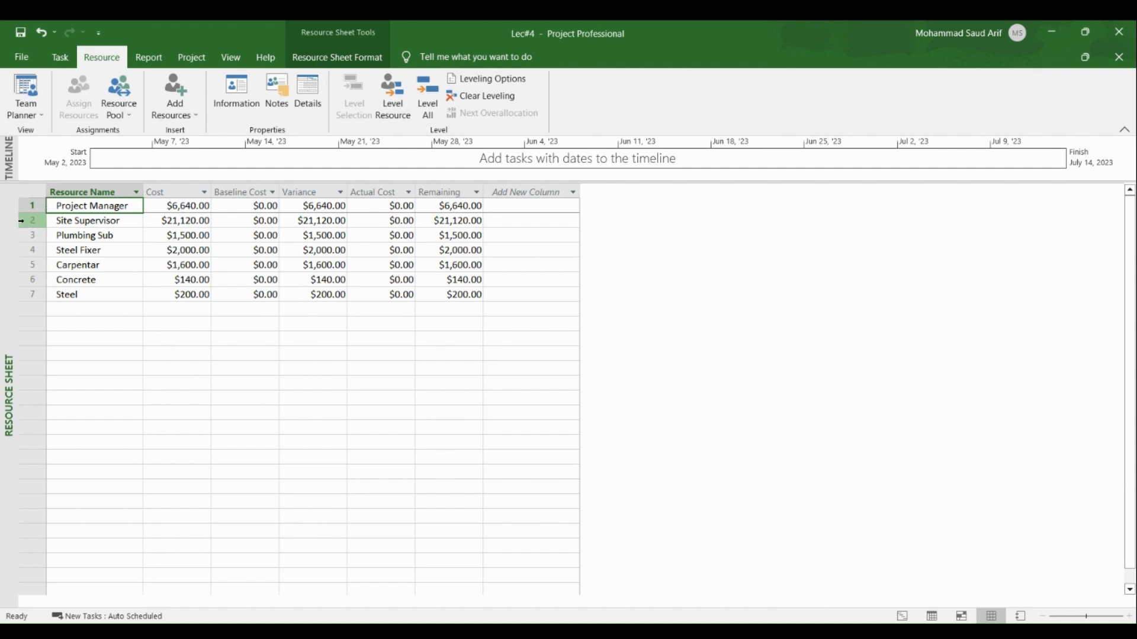
pyautogui.rightClick(8, 252)
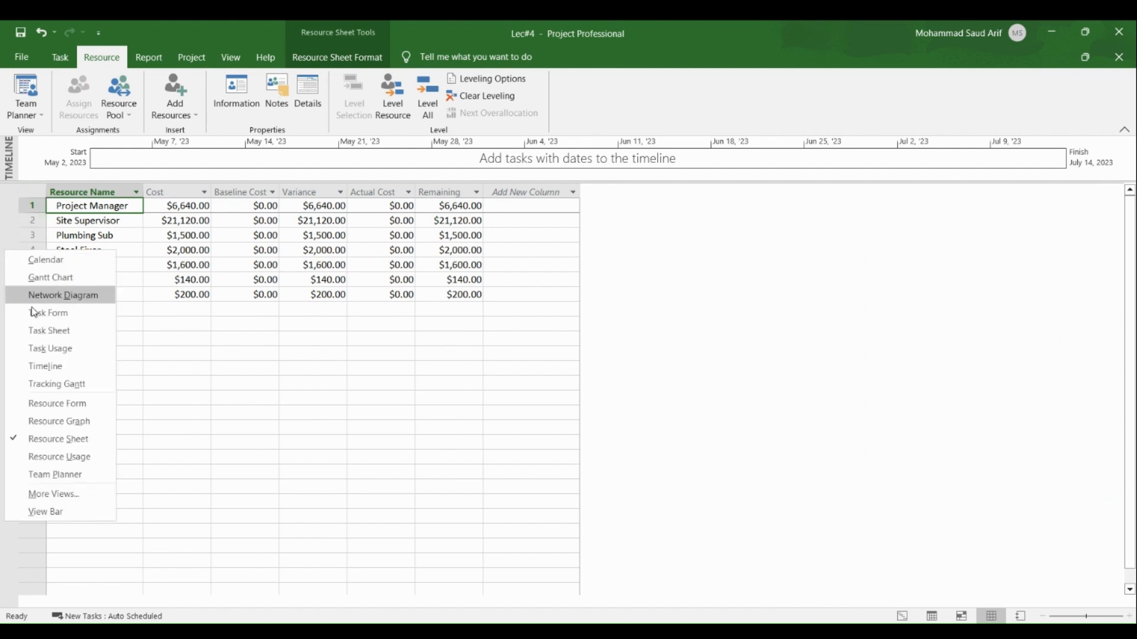
pyautogui.click(45, 278)
pyautogui.scroll(-2, 69, 491)
pyautogui.scroll(-3, 69, 495)
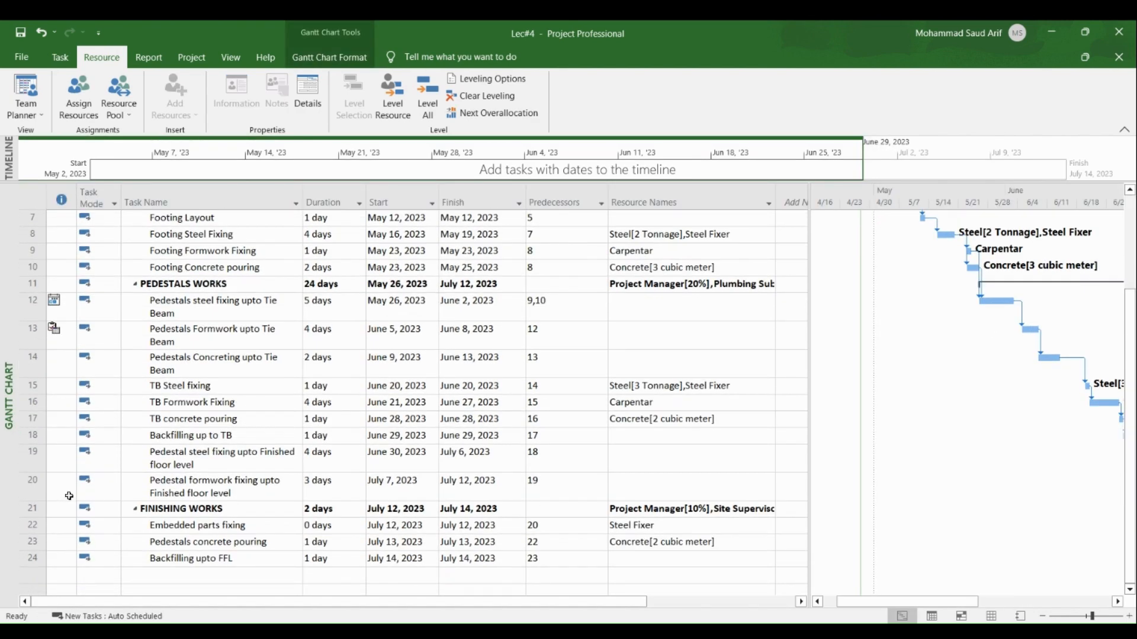
pyautogui.scroll(5, 68, 500)
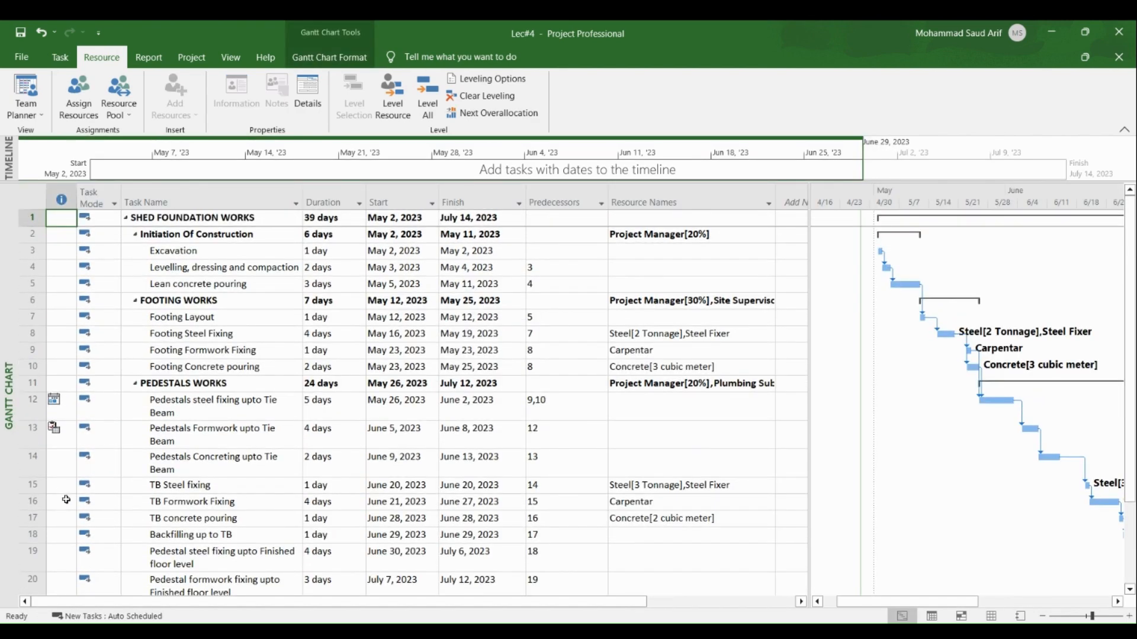
# Step: Set the Steel Fixer's assignment units on the TB Steel fixing task to 300%
pyautogui.click(65, 485)
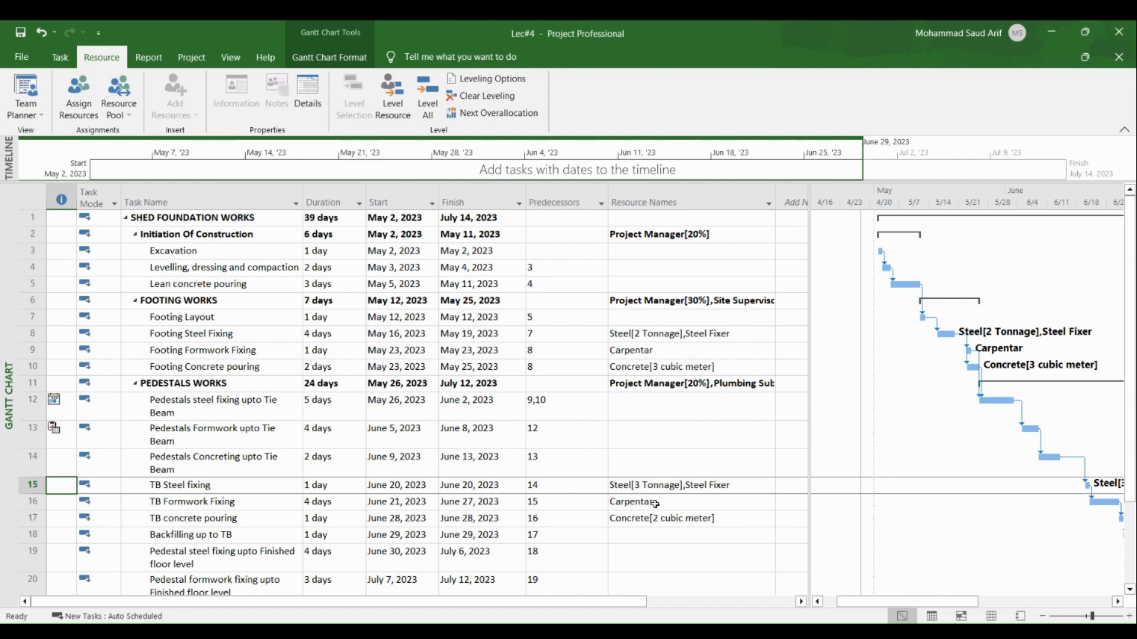
pyautogui.click(91, 107)
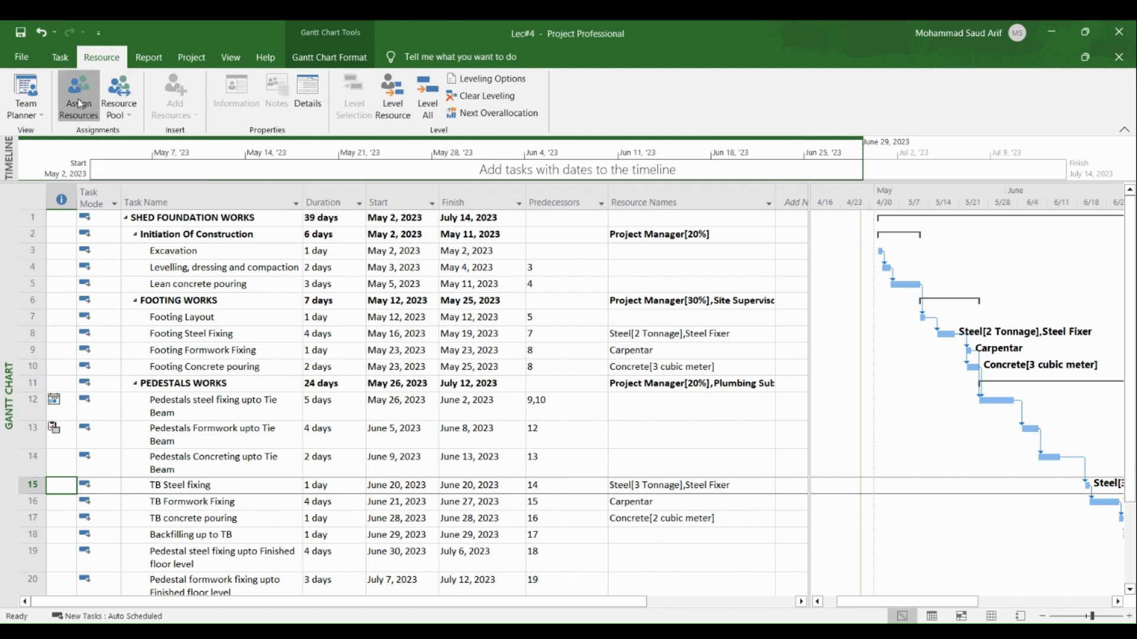
pyautogui.click(891, 481)
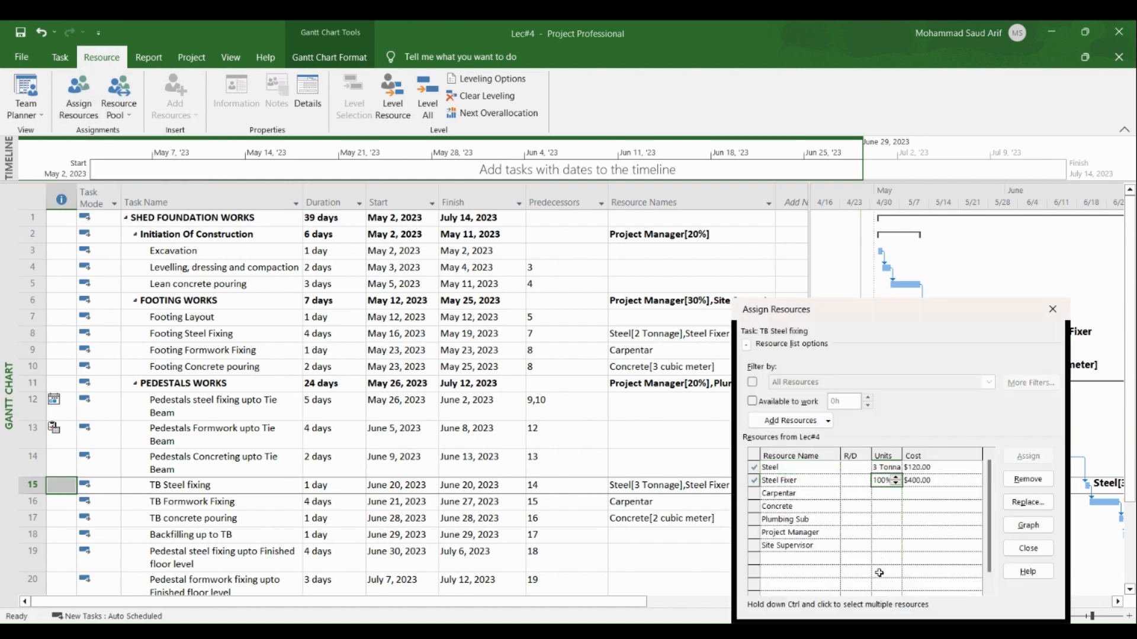
pyautogui.write('300')
pyautogui.click(907, 531)
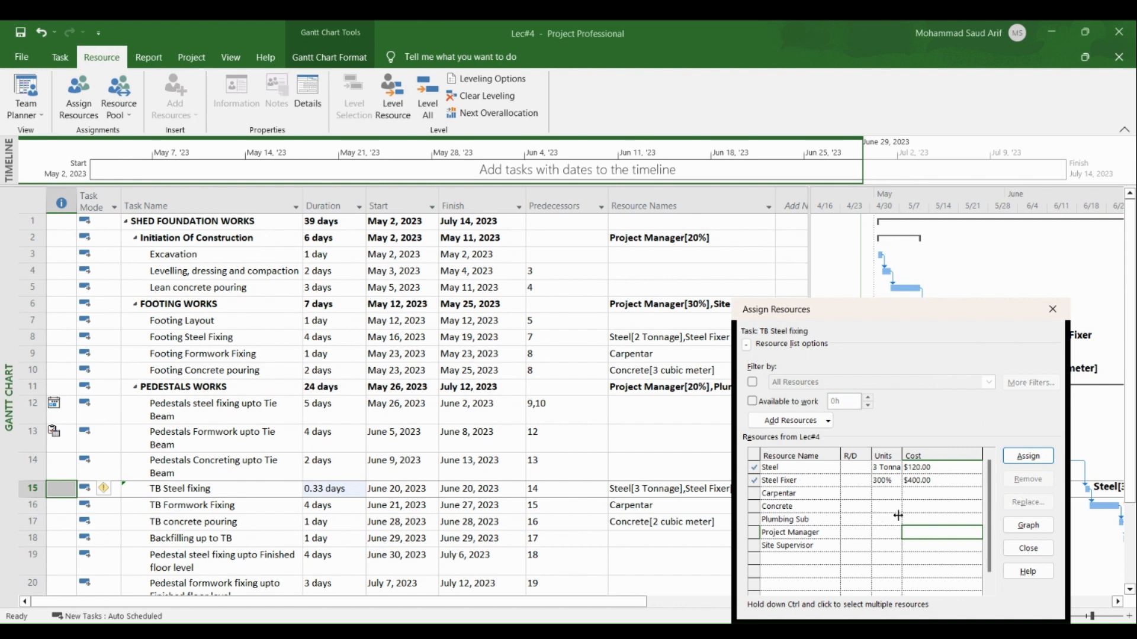
# Step: Set the Steel Fixer's units on the TB Steel fixing task to 500% and finish editing the assignment
pyautogui.click(883, 480)
pyautogui.write('500')
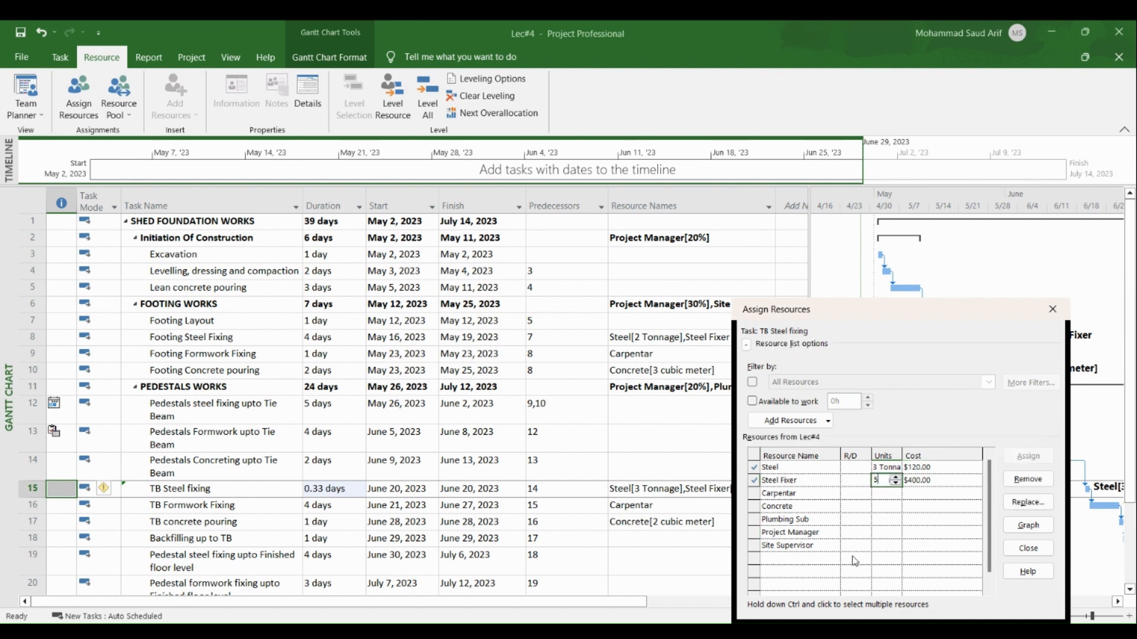
pyautogui.click(905, 531)
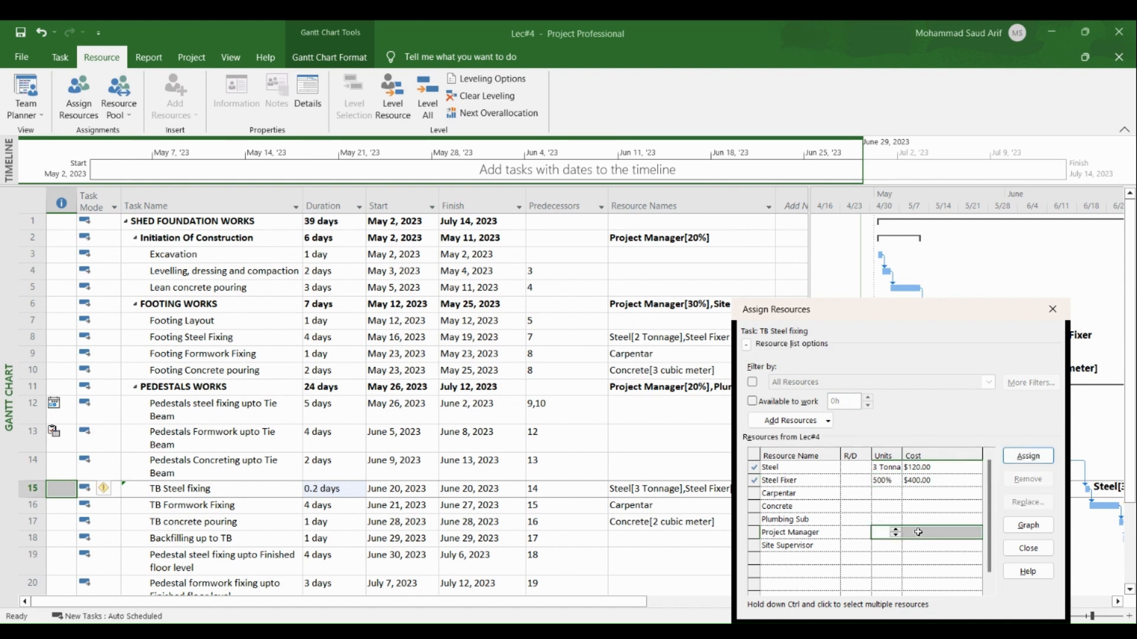
pyautogui.click(1052, 310)
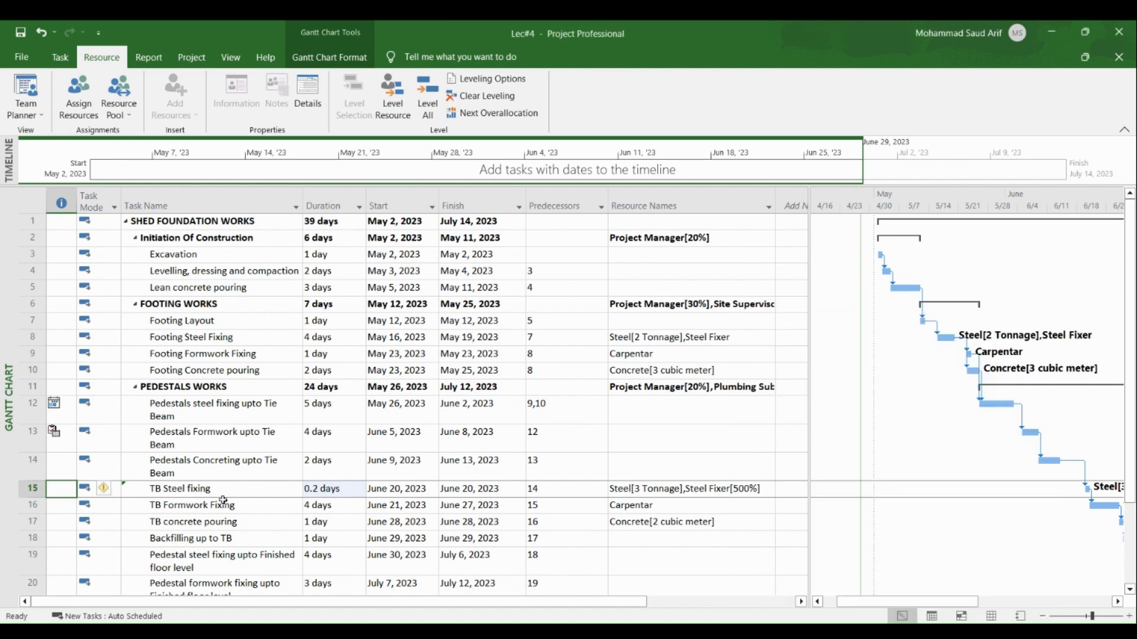
# Step: Check the TB Steel fixing task in the Gantt Chart and review the resource costs in the Resource Sheet
pyautogui.moveTo(216, 487); pyautogui.dragTo(218, 505)
pyautogui.scroll(-3, 218, 498)
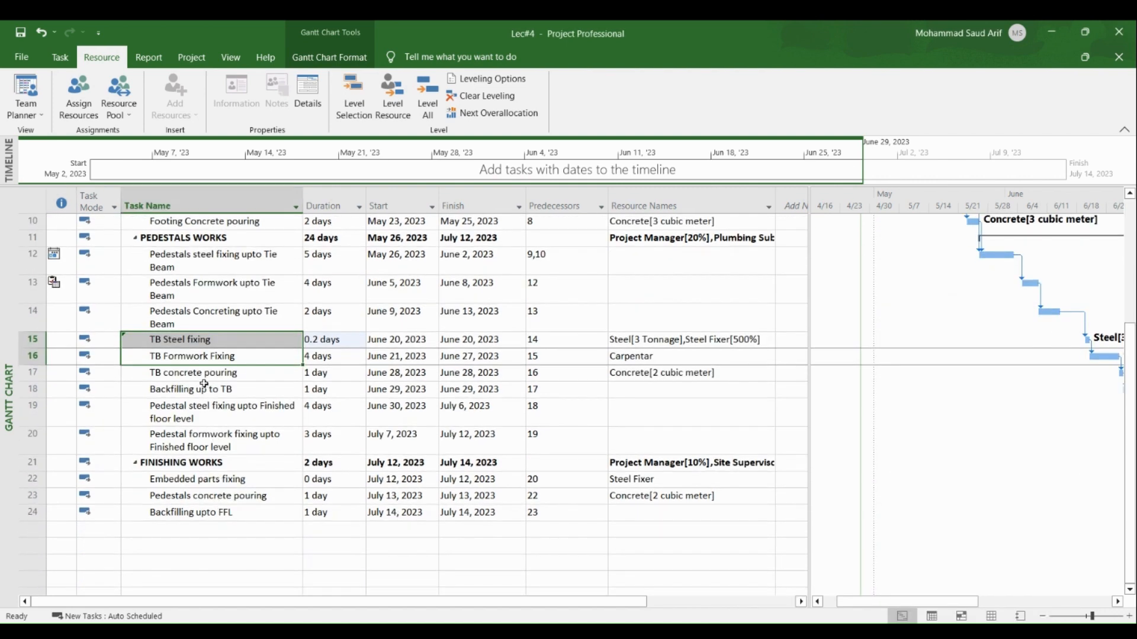
pyautogui.click(200, 359)
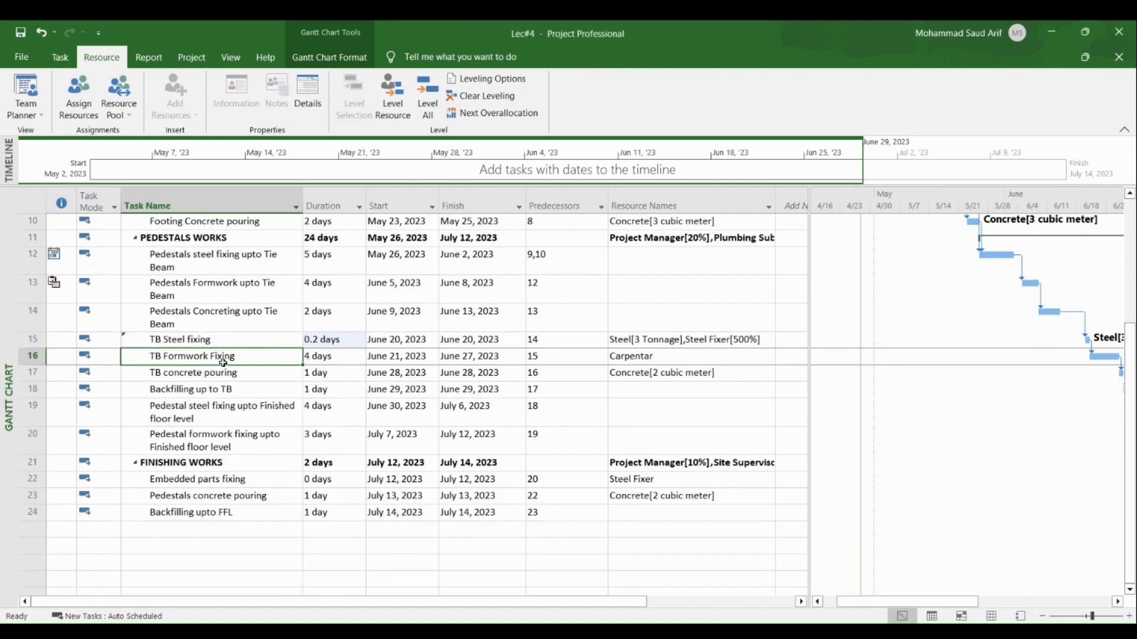
pyautogui.click(209, 339)
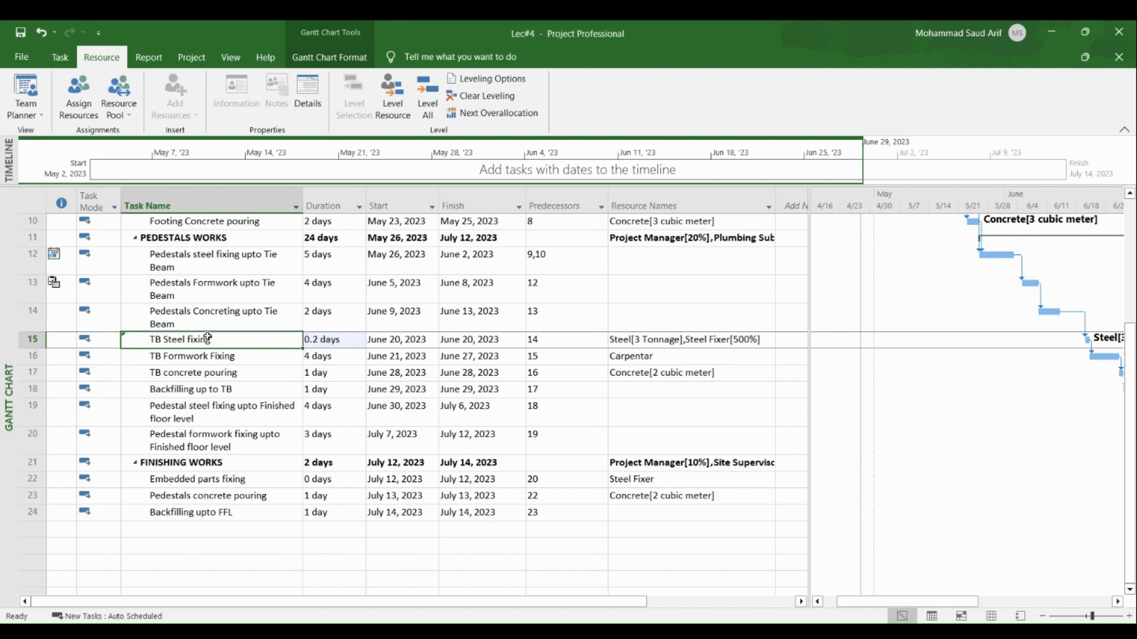
pyautogui.rightClick(6, 271)
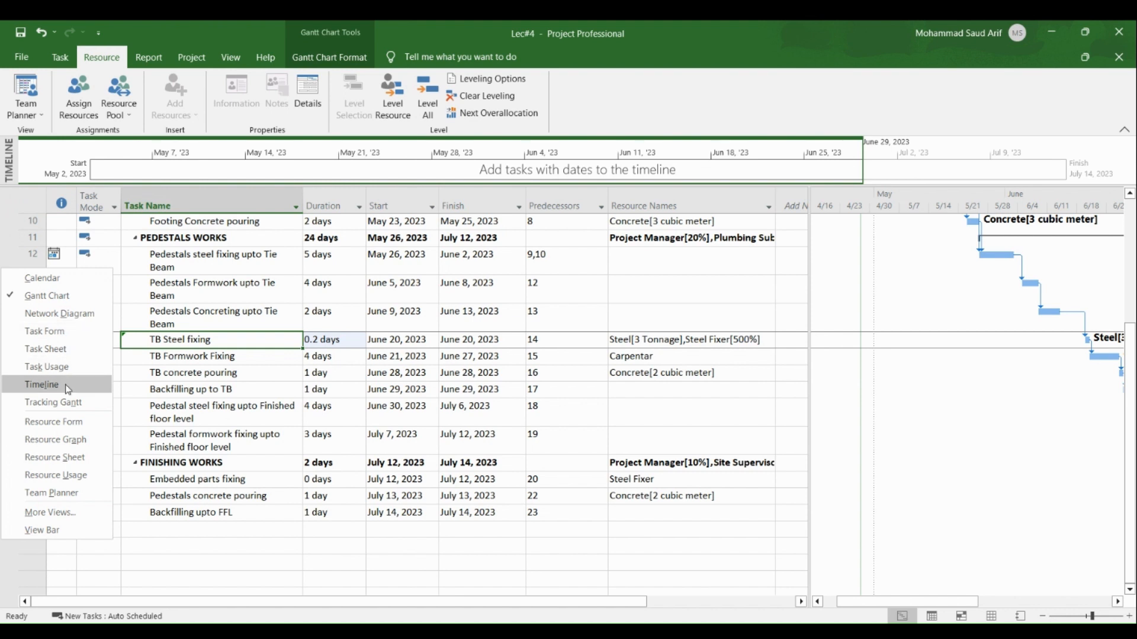
pyautogui.click(70, 457)
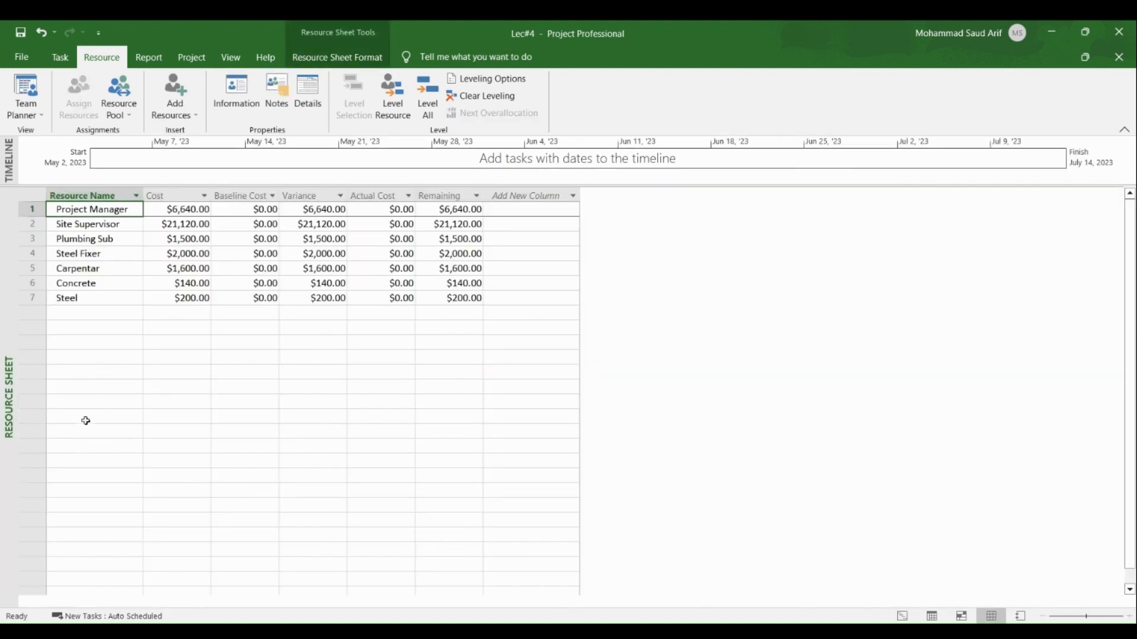
pyautogui.rightClick(7, 250)
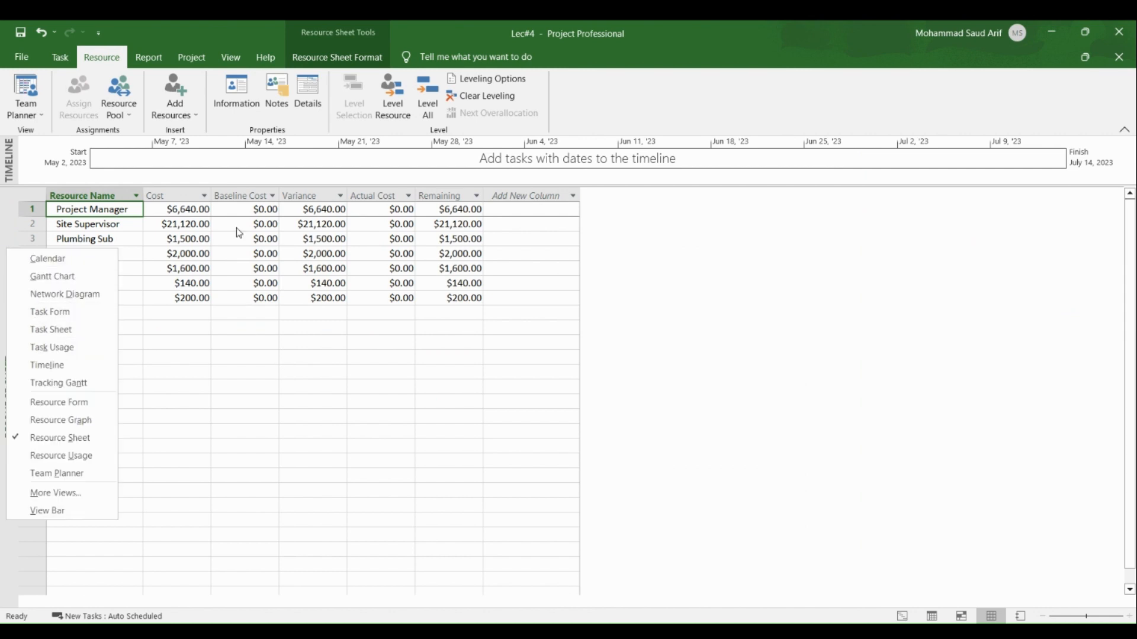
pyautogui.click(33, 196)
pyautogui.rightClick(33, 191)
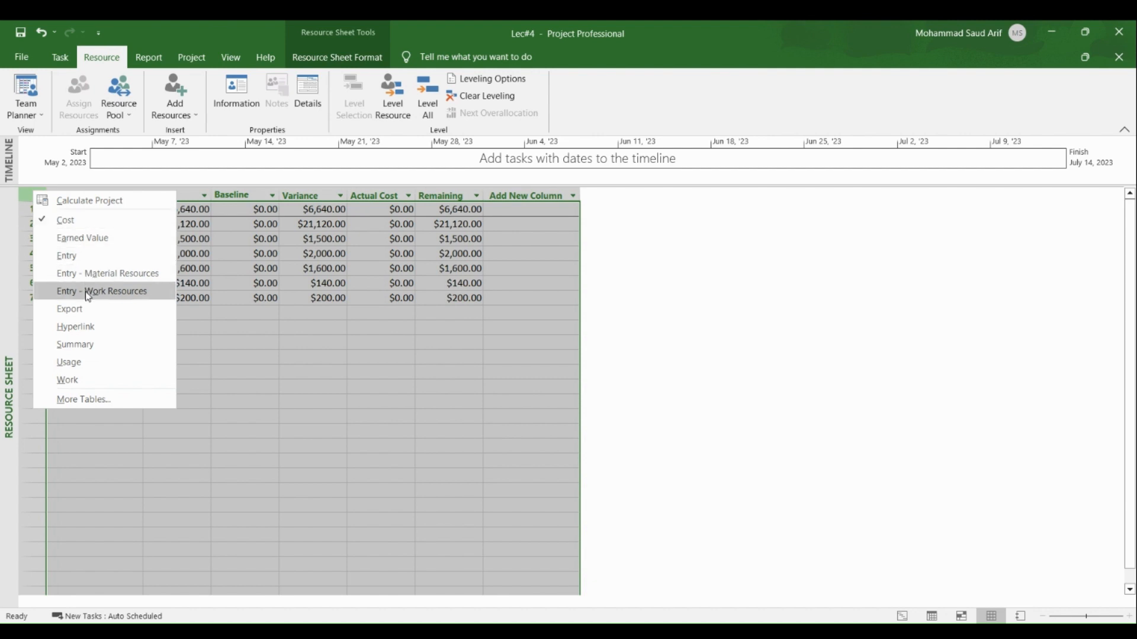
pyautogui.press('Escape')
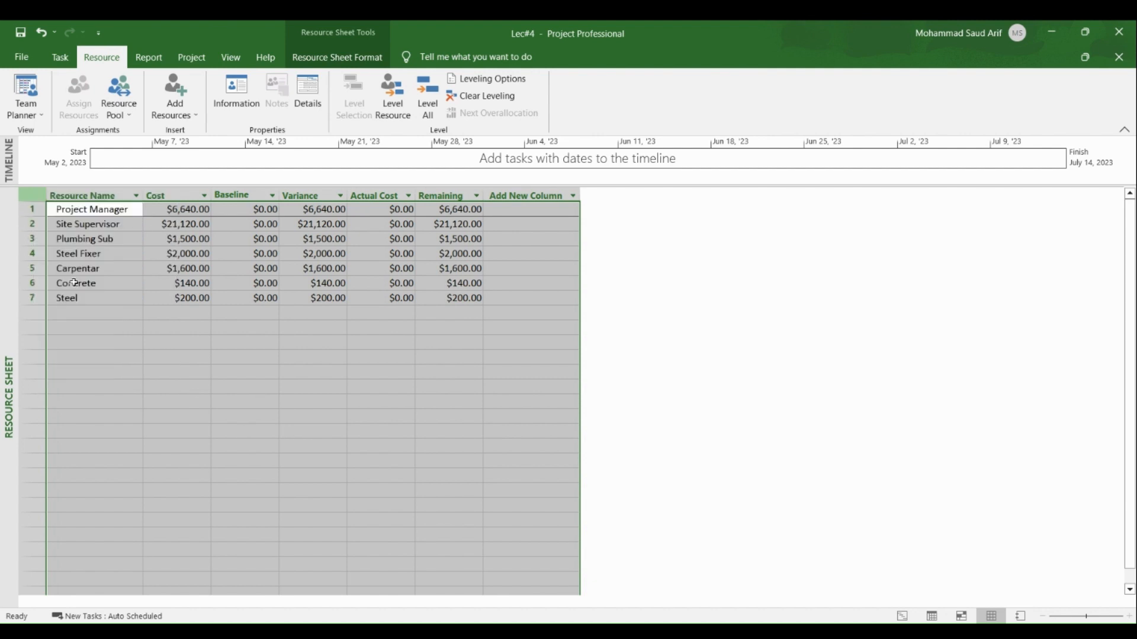
pyautogui.click(183, 368)
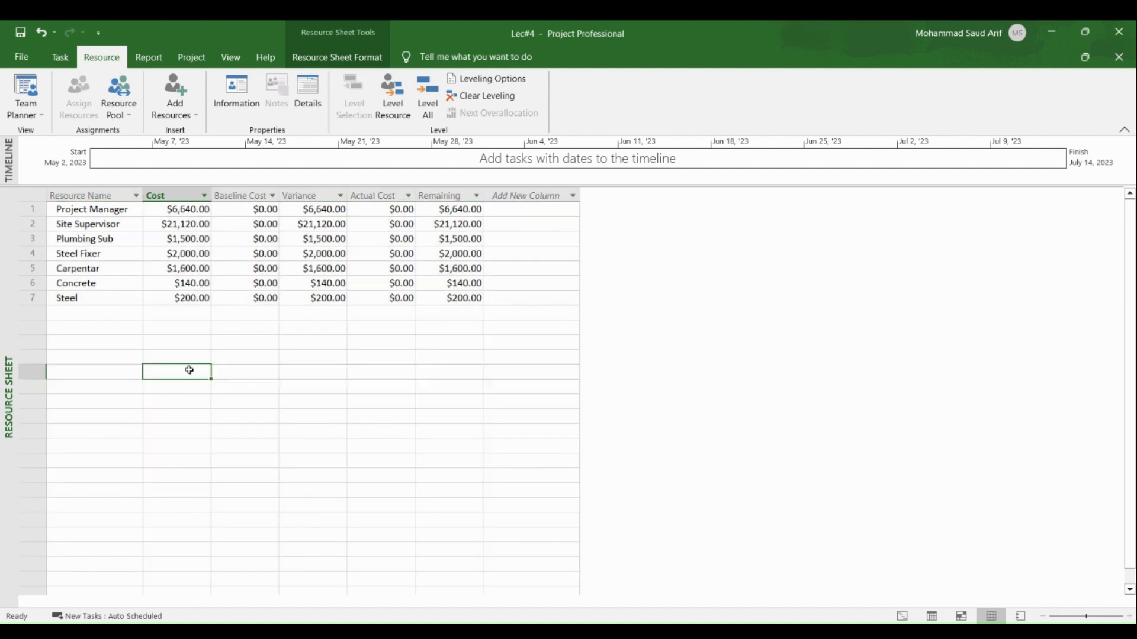
# Step: Switch the Resource Sheet to the Entry table
pyautogui.click(31, 193)
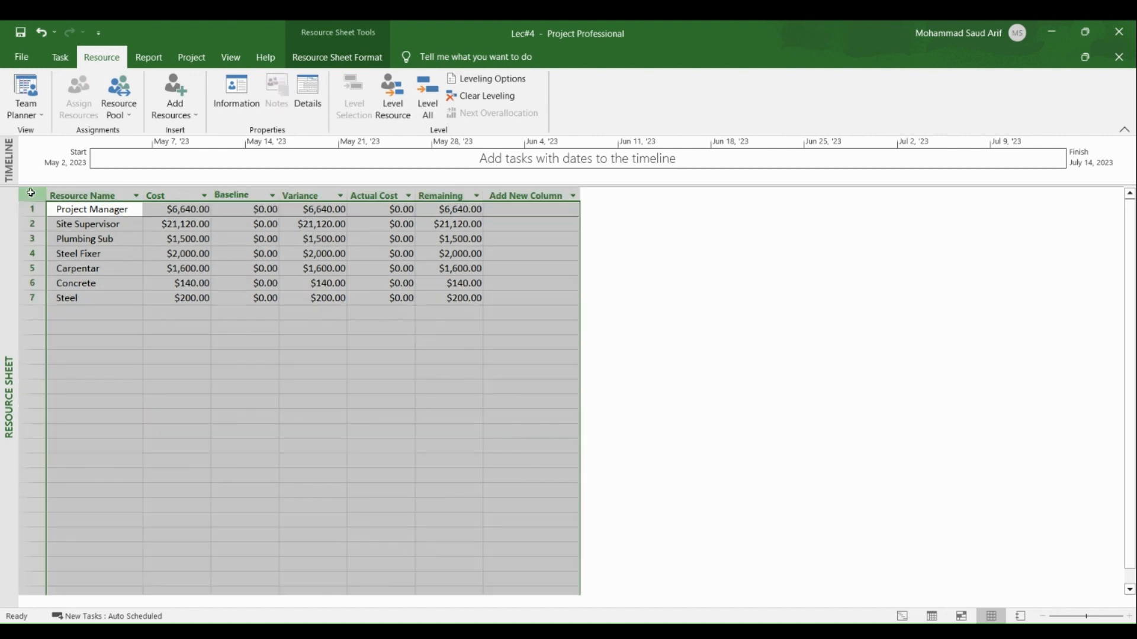
pyautogui.rightClick(31, 194)
pyautogui.click(62, 257)
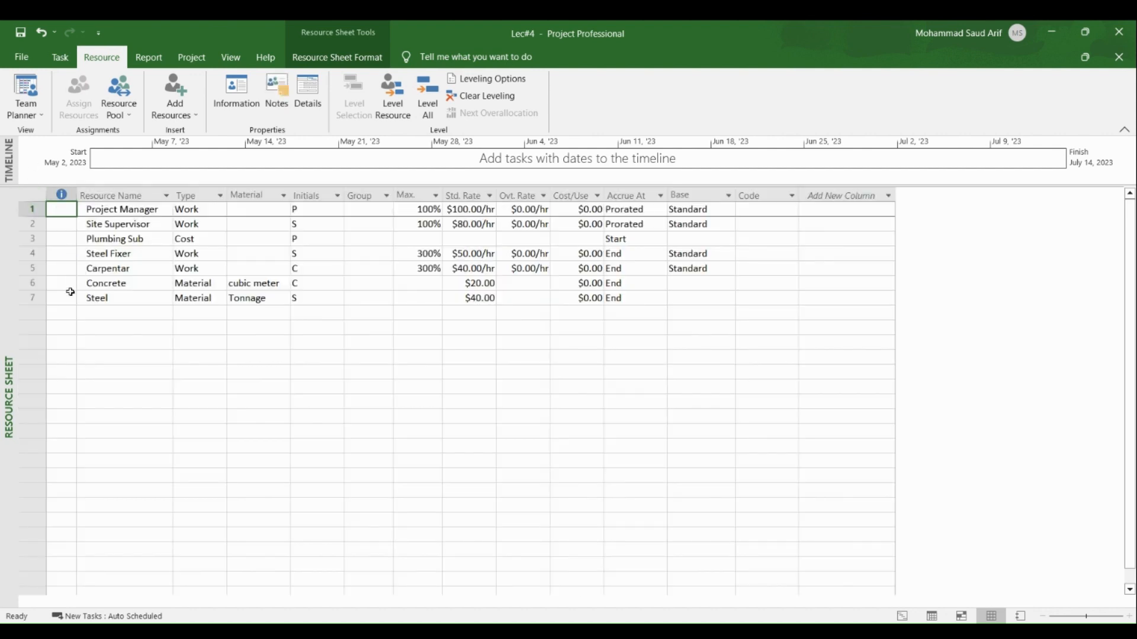
pyautogui.click(195, 386)
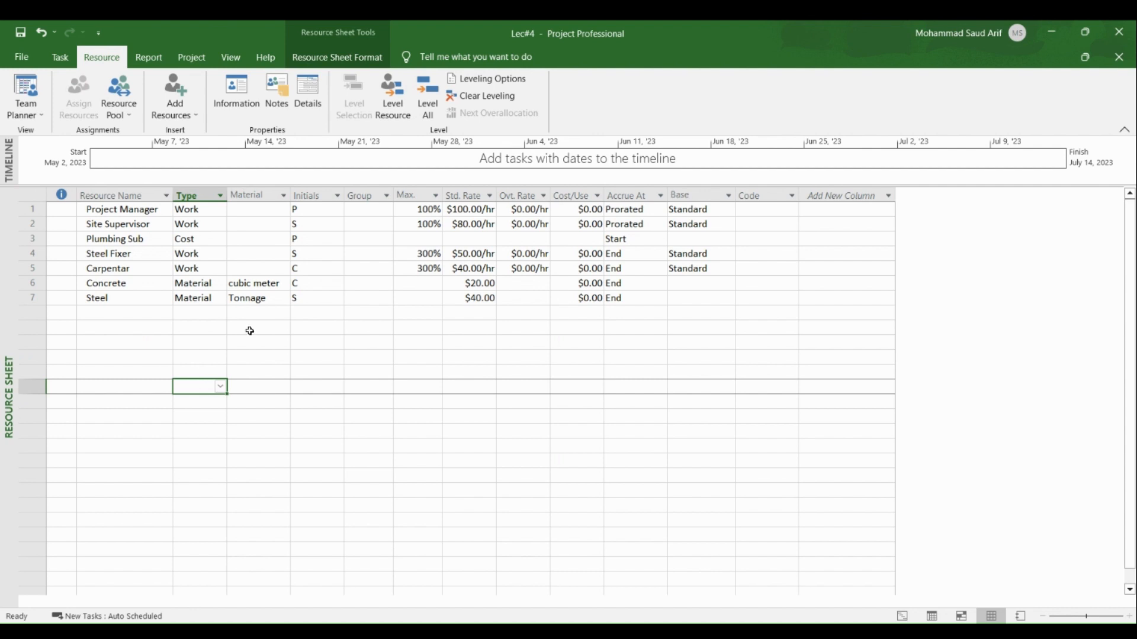
# Step: Set the maximum units of both the Steel Fixer and the Carpentar resources to 100%
pyautogui.click(431, 269)
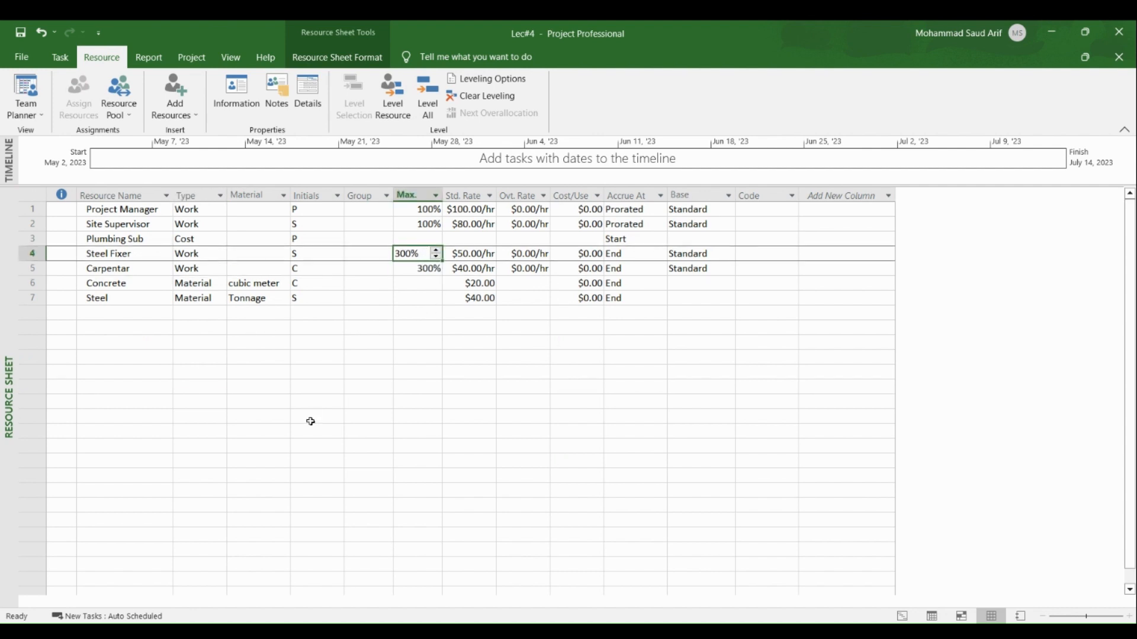
pyautogui.write('100')
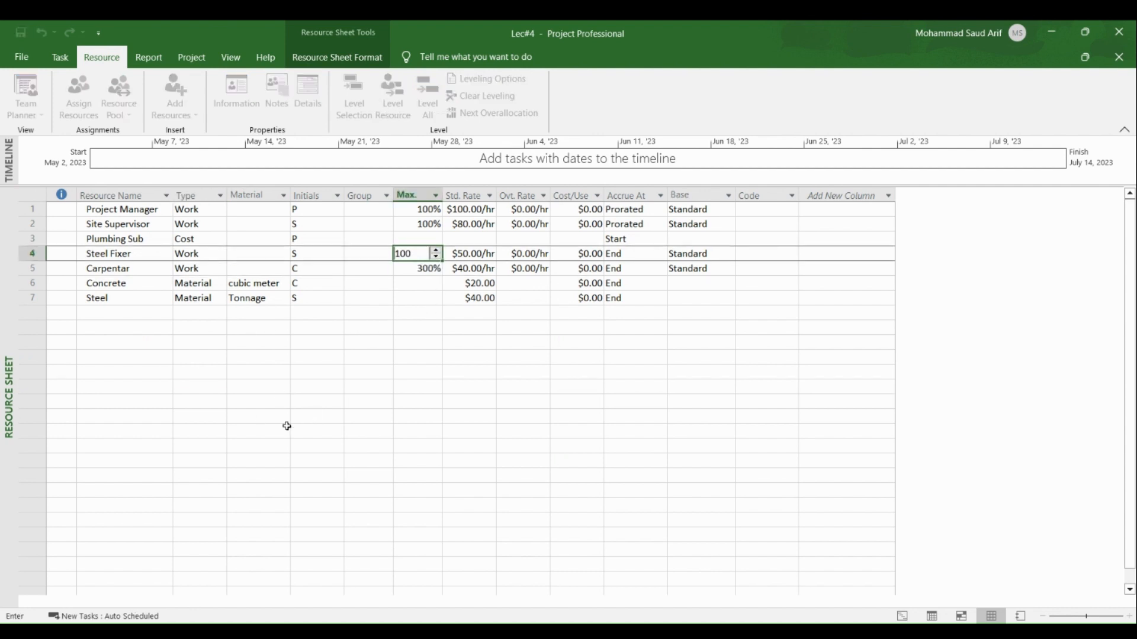
pyautogui.click(286, 430)
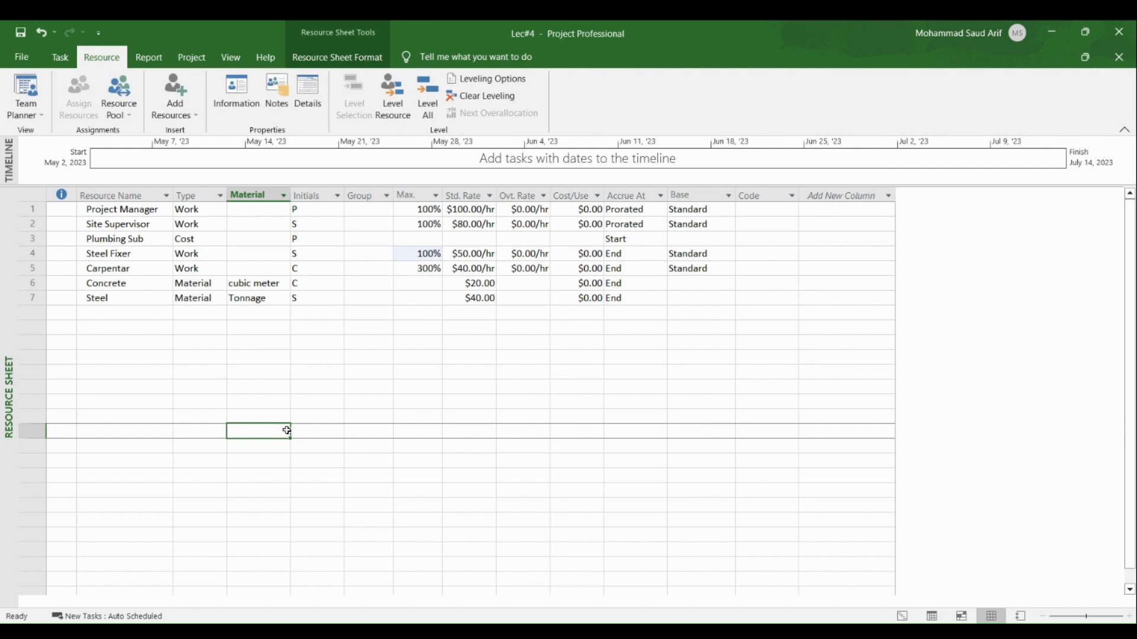
pyautogui.click(413, 269)
pyautogui.write('100')
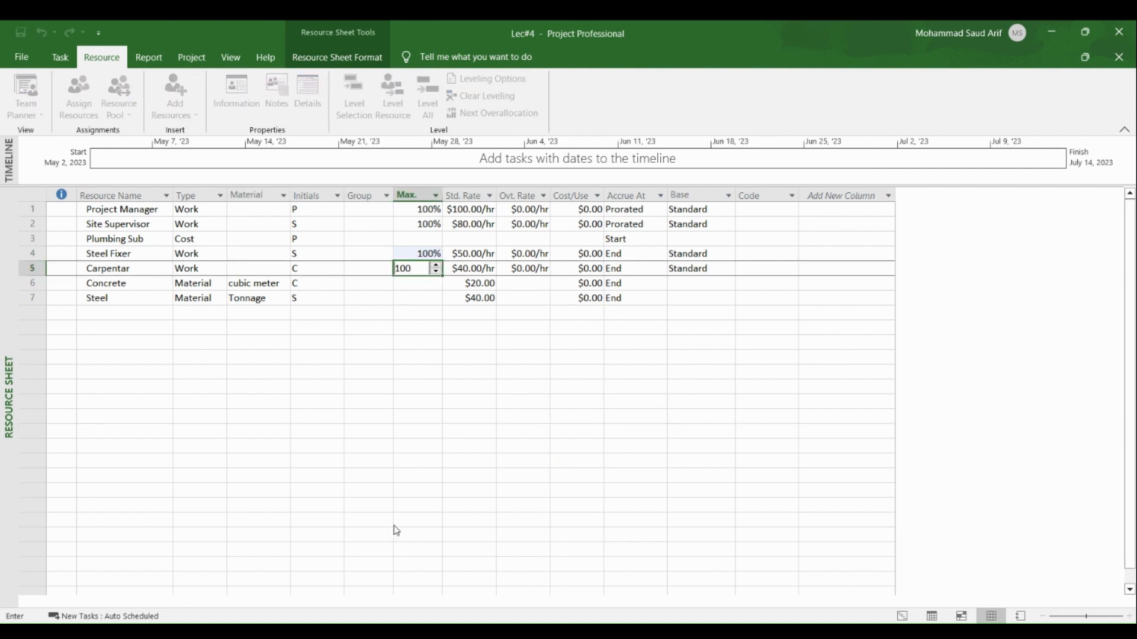
pyautogui.click(355, 414)
# Step: Return to the Gantt Chart and open the resource assignments of the TB Formwork Fixing task
pyautogui.rightClick(5, 315)
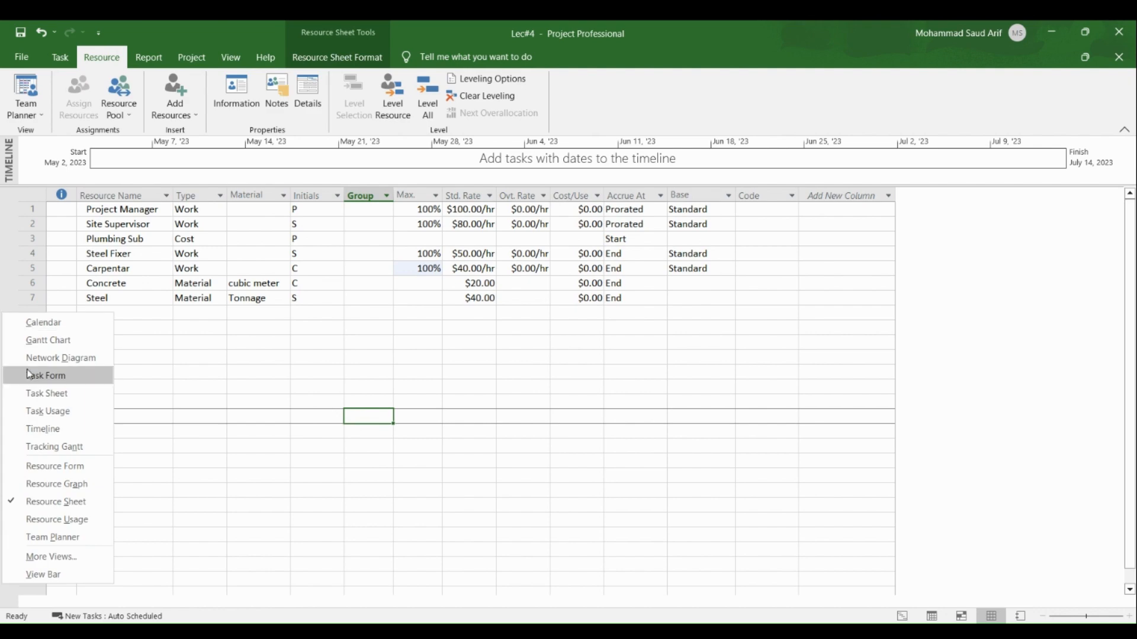
pyautogui.click(60, 341)
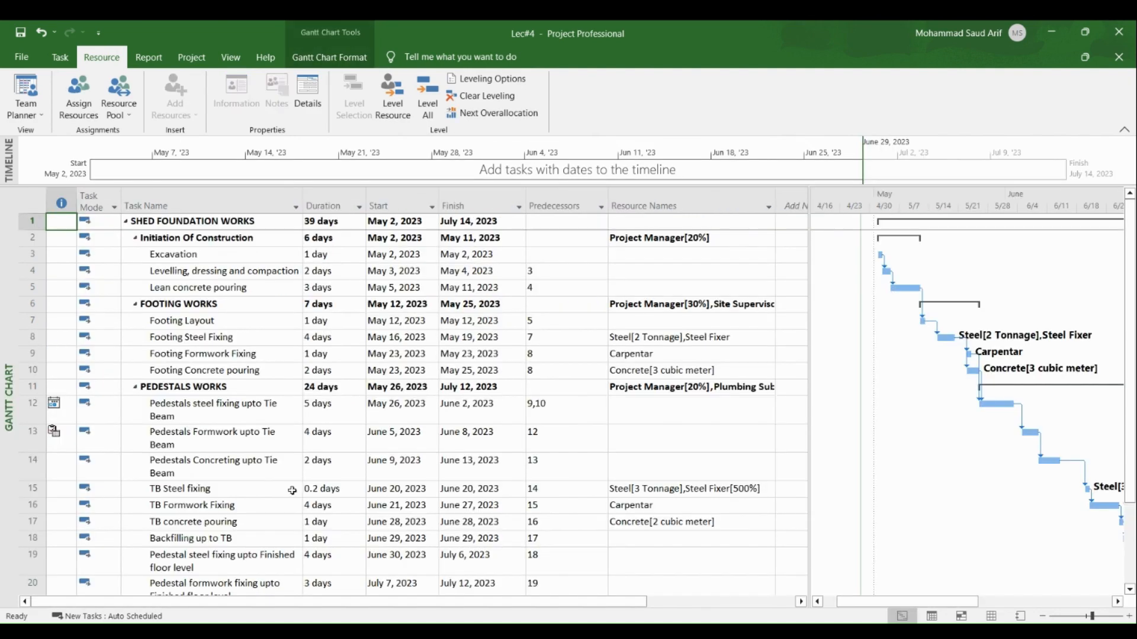
pyautogui.scroll(-5, 397, 468)
pyautogui.scroll(3, 358, 405)
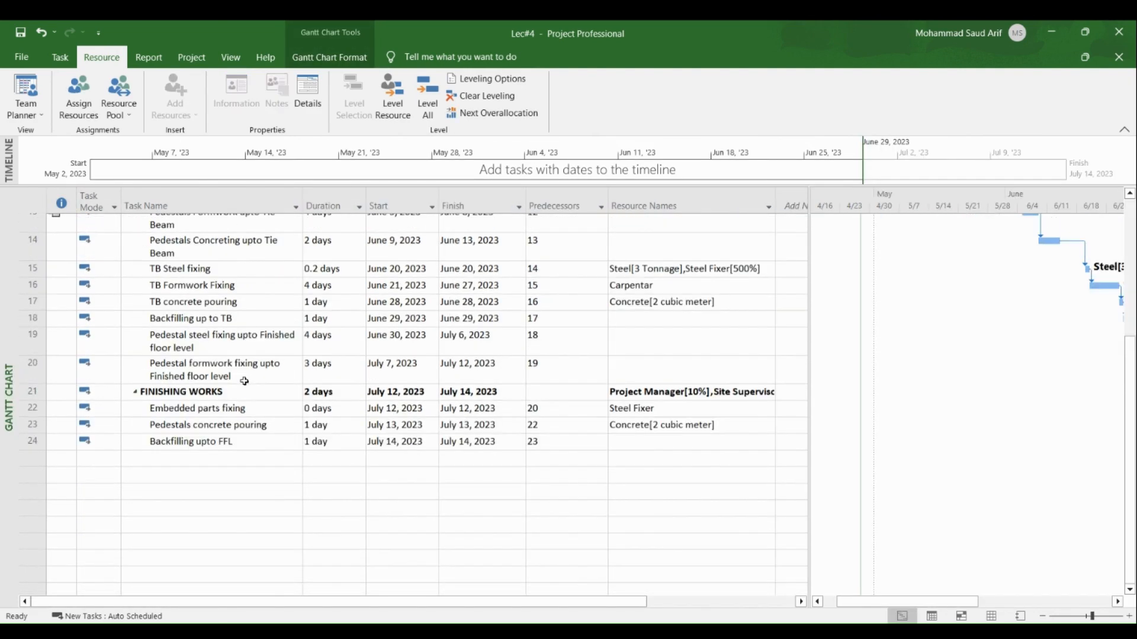
pyautogui.click(206, 421)
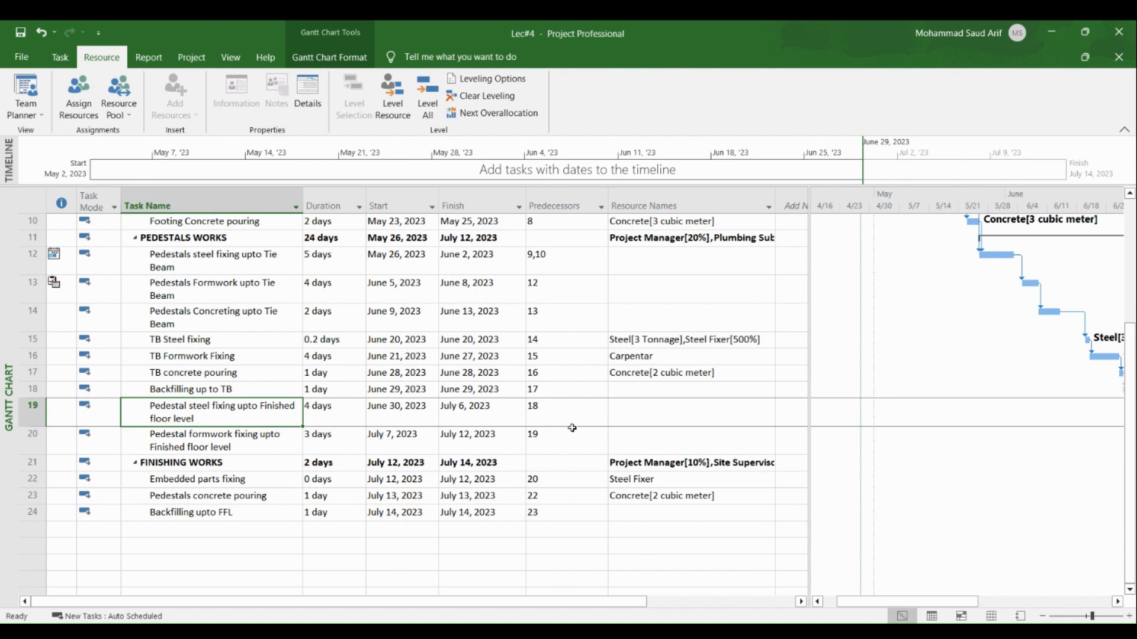
pyautogui.click(81, 107)
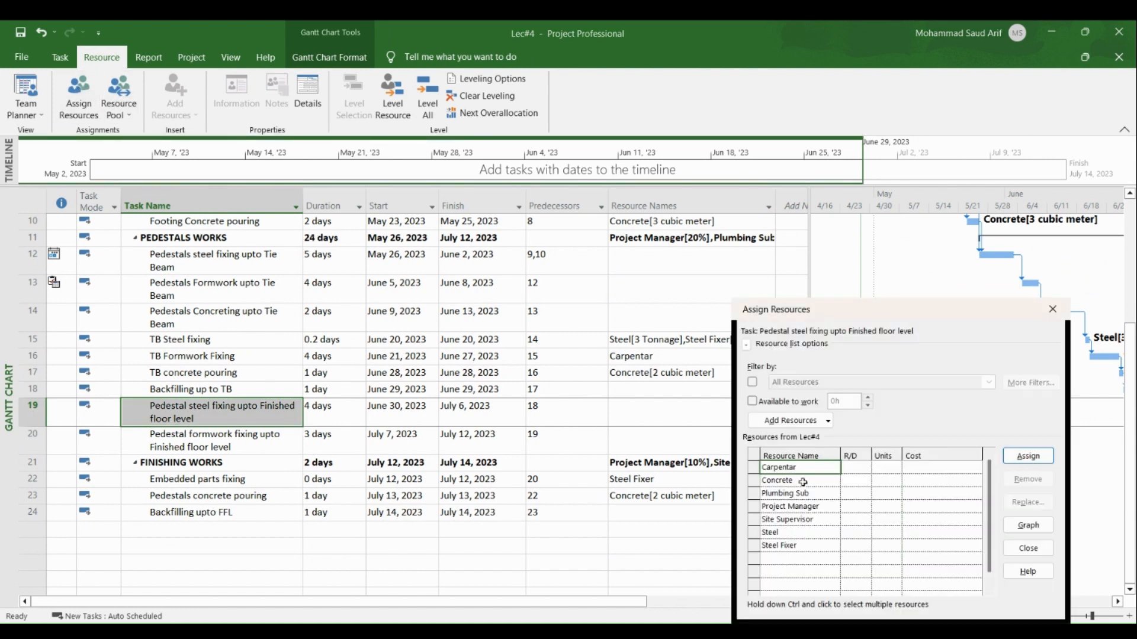
pyautogui.click(256, 363)
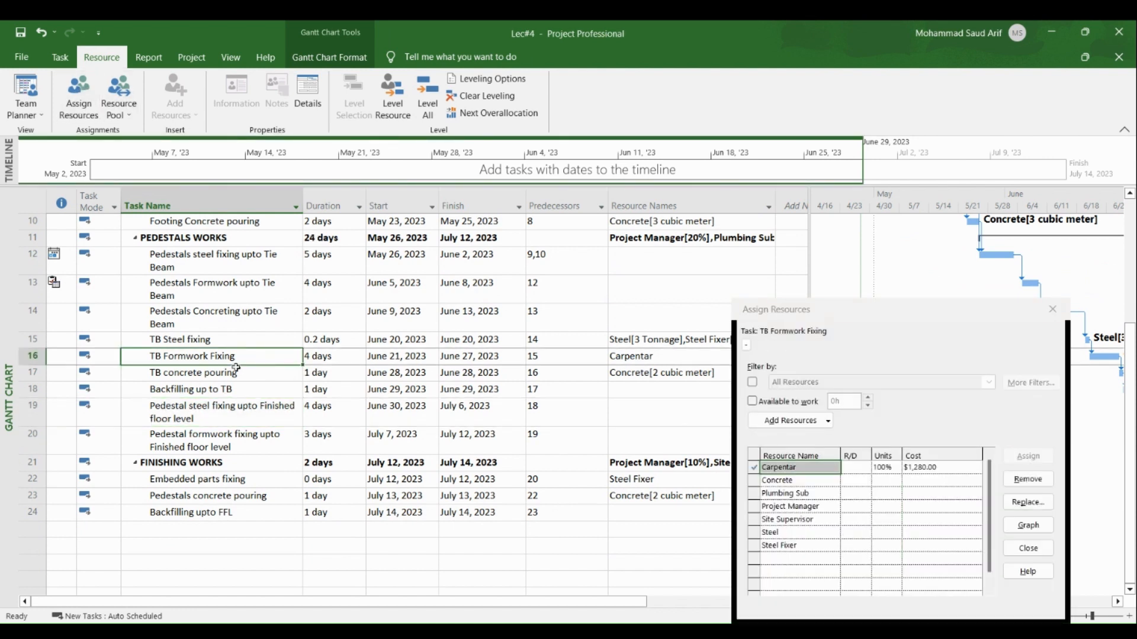
# Step: Set the Carpentar's assignment units on the TB Formwork Fixing task to 300% and finish editing the assignment
pyautogui.click(883, 472)
pyautogui.write('200')
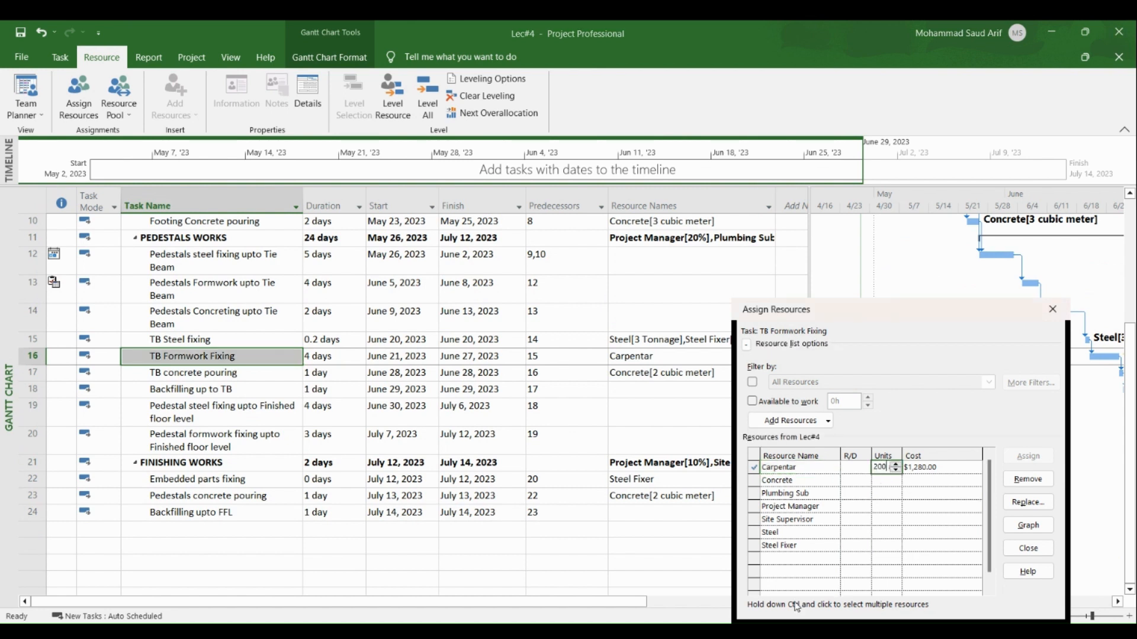
pyautogui.press('BackSpace')
pyautogui.press('BackSpace')
pyautogui.press('BackSpace')
pyautogui.write('300')
pyautogui.click(911, 559)
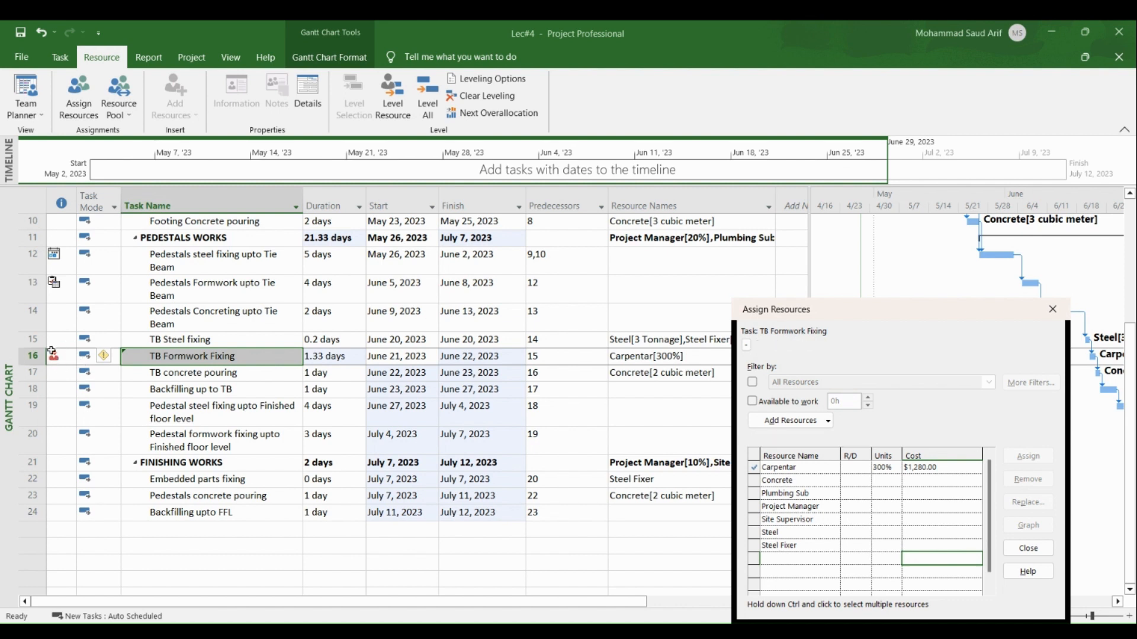
pyautogui.click(1052, 309)
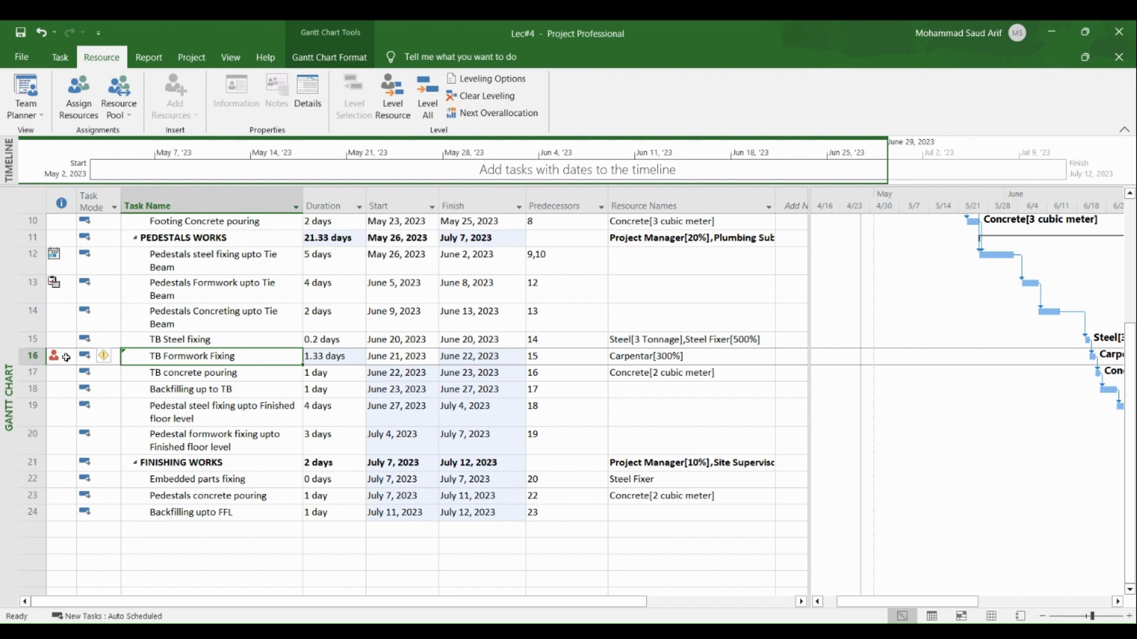
# Step: Set the Carpentar's maximum units to 500% in the Resource Sheet
pyautogui.rightClick(7, 309)
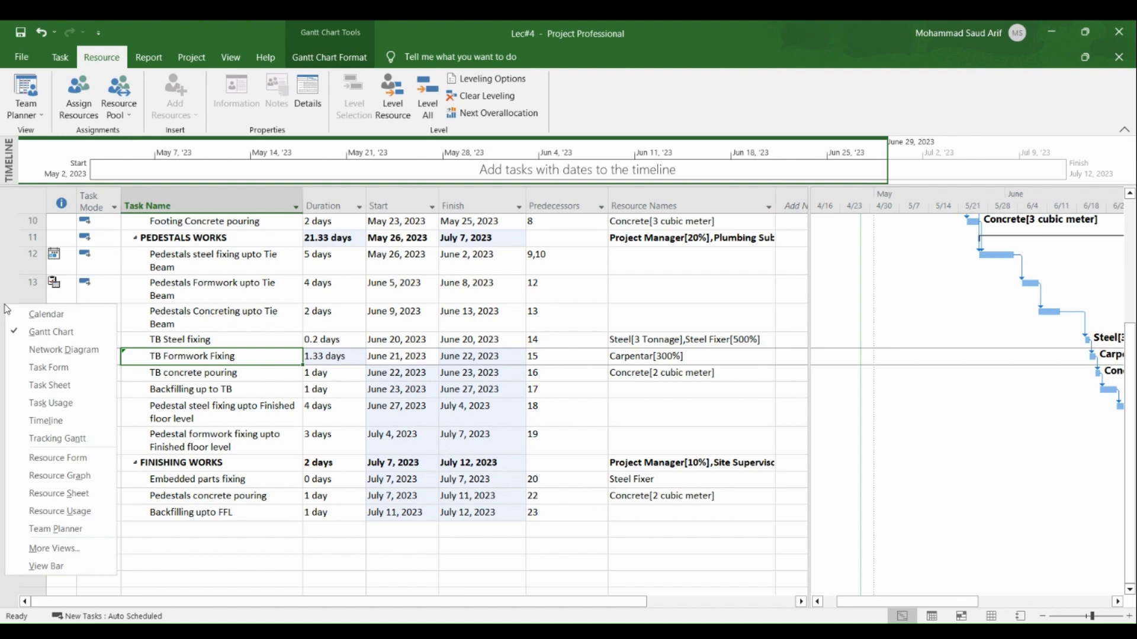
pyautogui.click(74, 495)
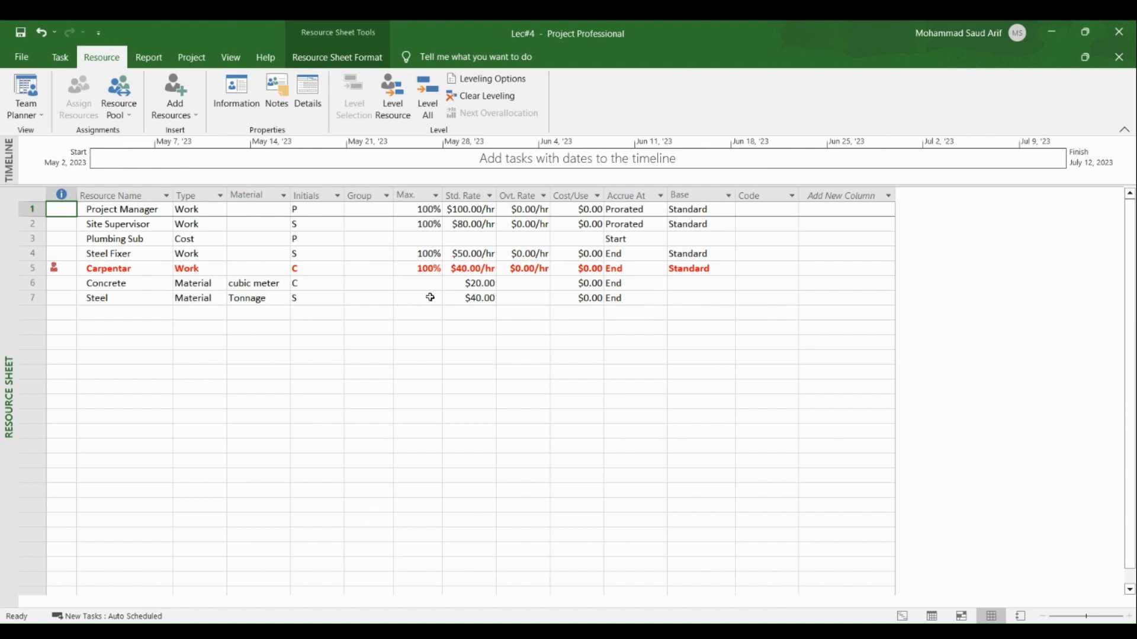
pyautogui.click(420, 270)
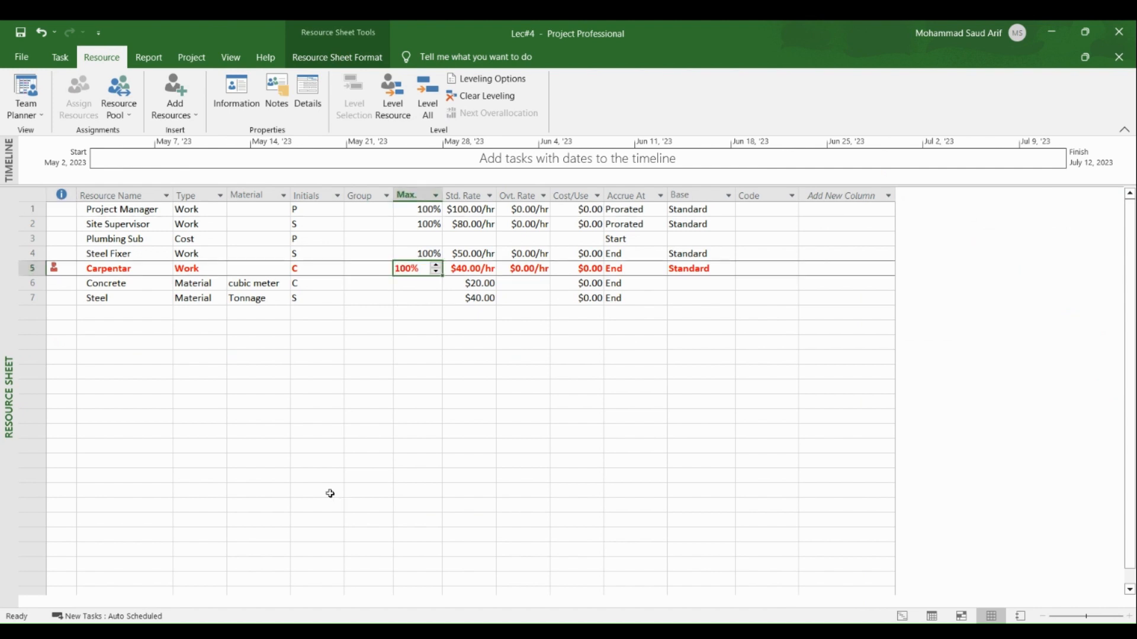
pyautogui.press('BackSpace')
pyautogui.write('500')
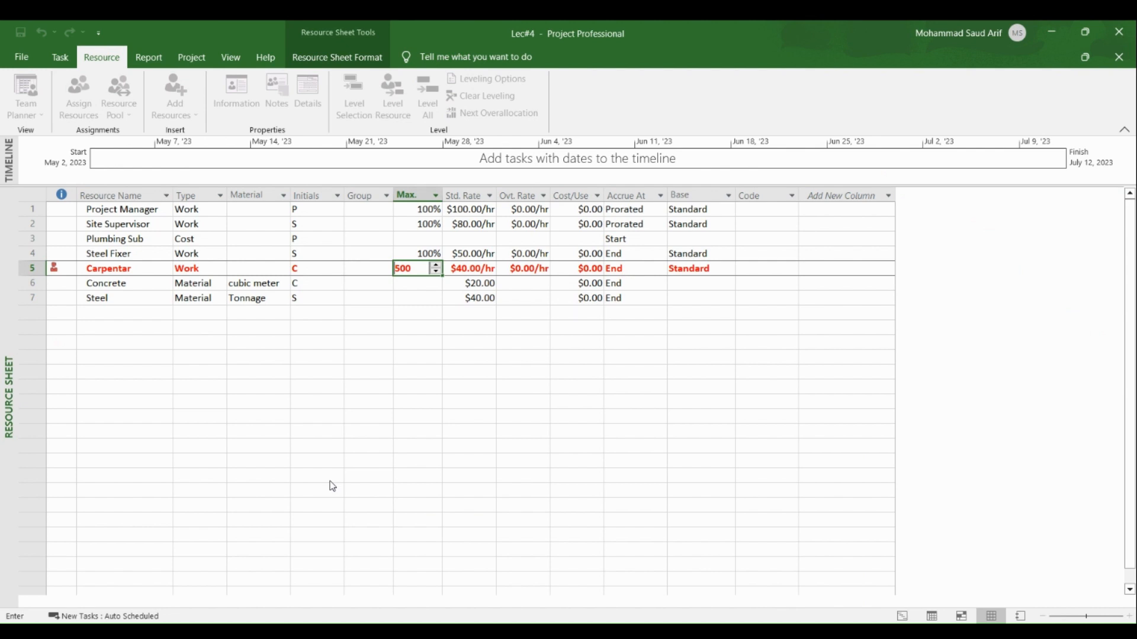
pyautogui.press('Return')
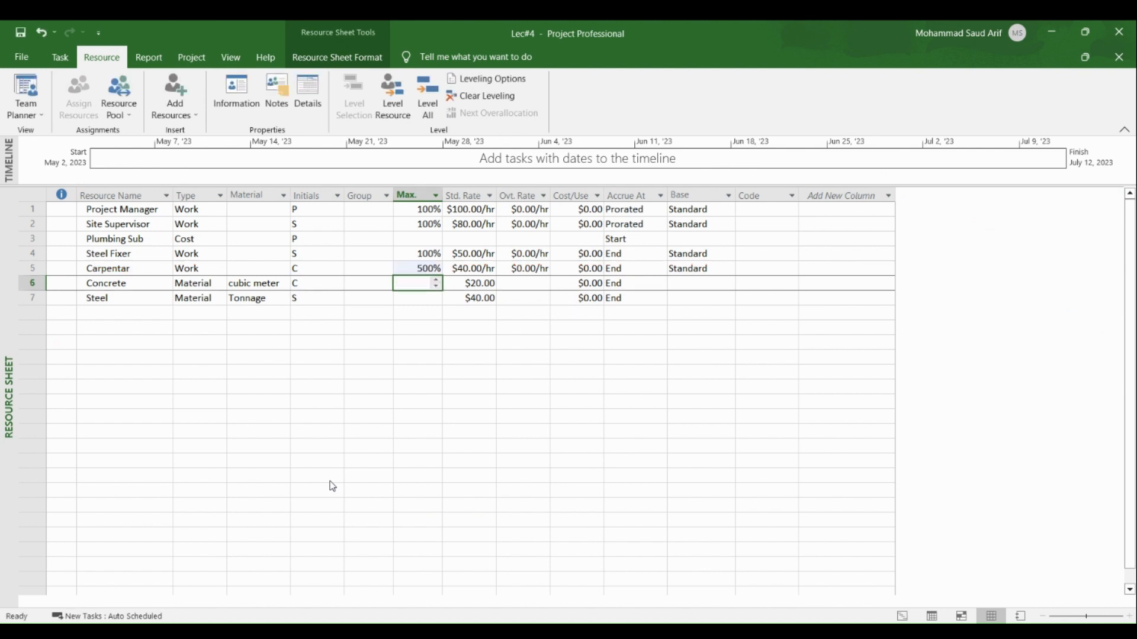